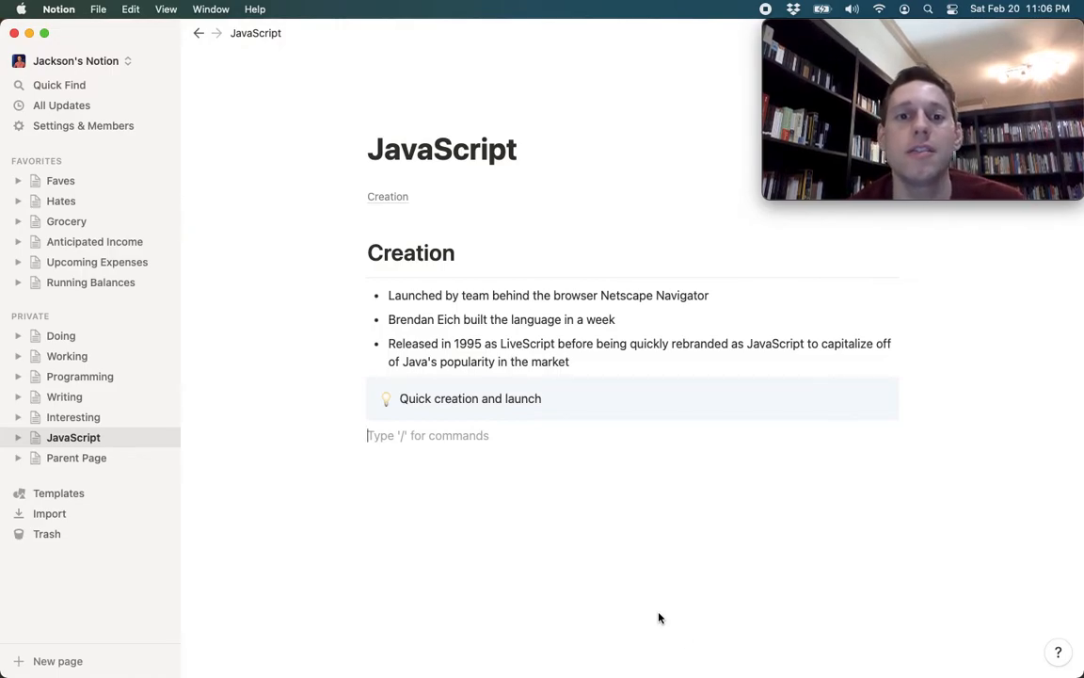
click(416, 150)
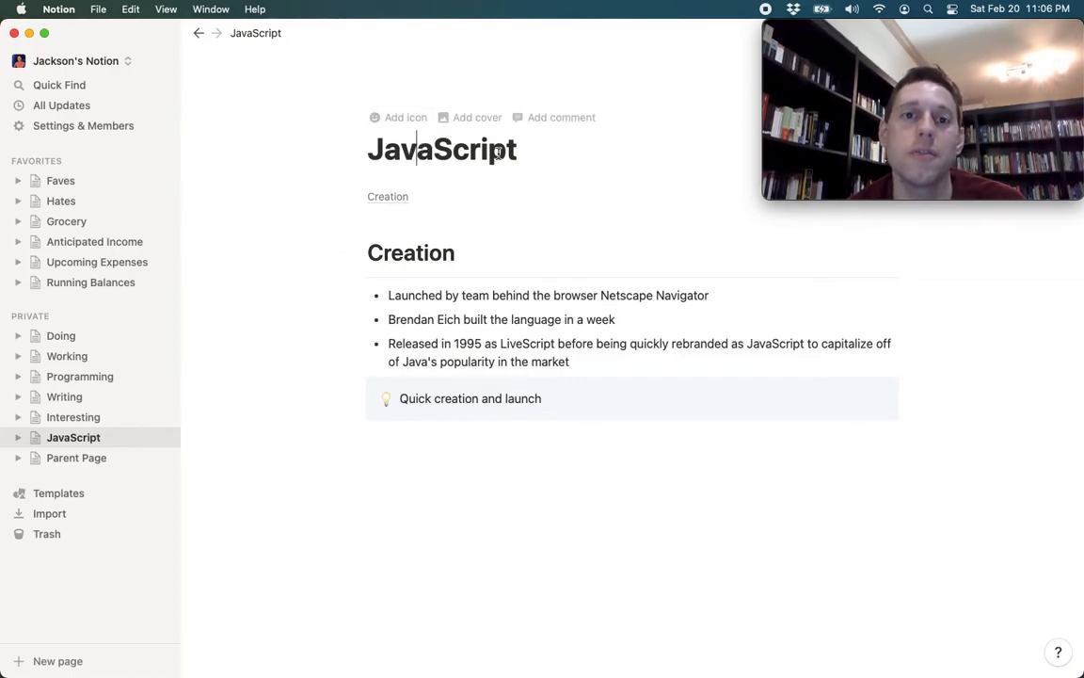
click(423, 253)
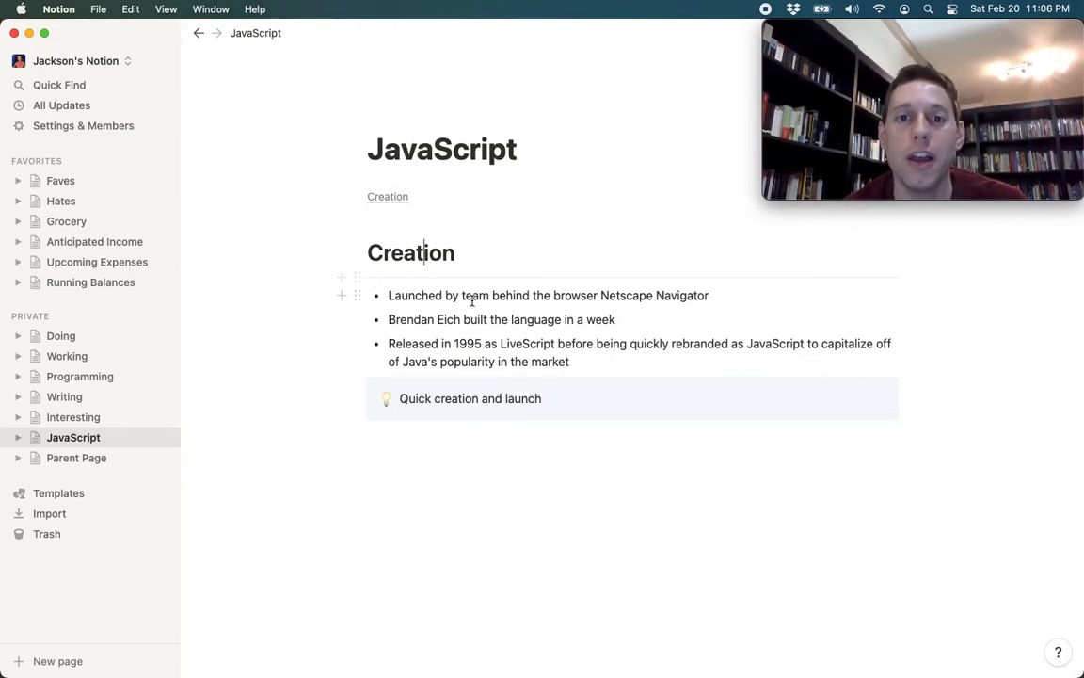
click(463, 320)
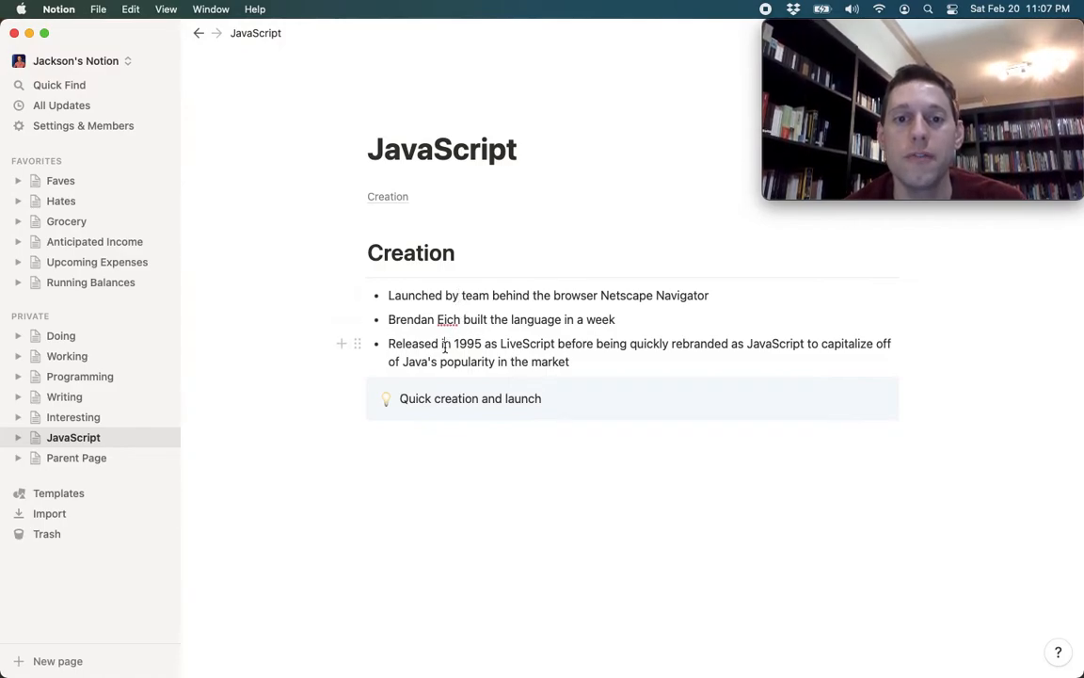
click(517, 406)
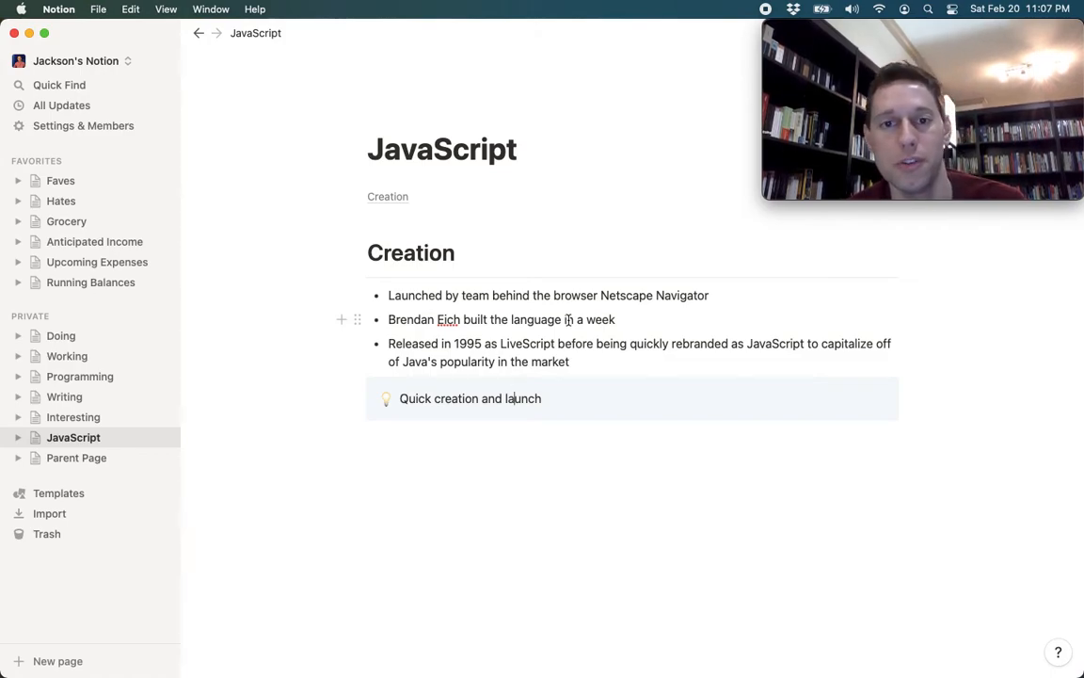
Add a Heading 1 reading "Some Info" below the Creation section's callout, with a divider under it.
click(466, 451)
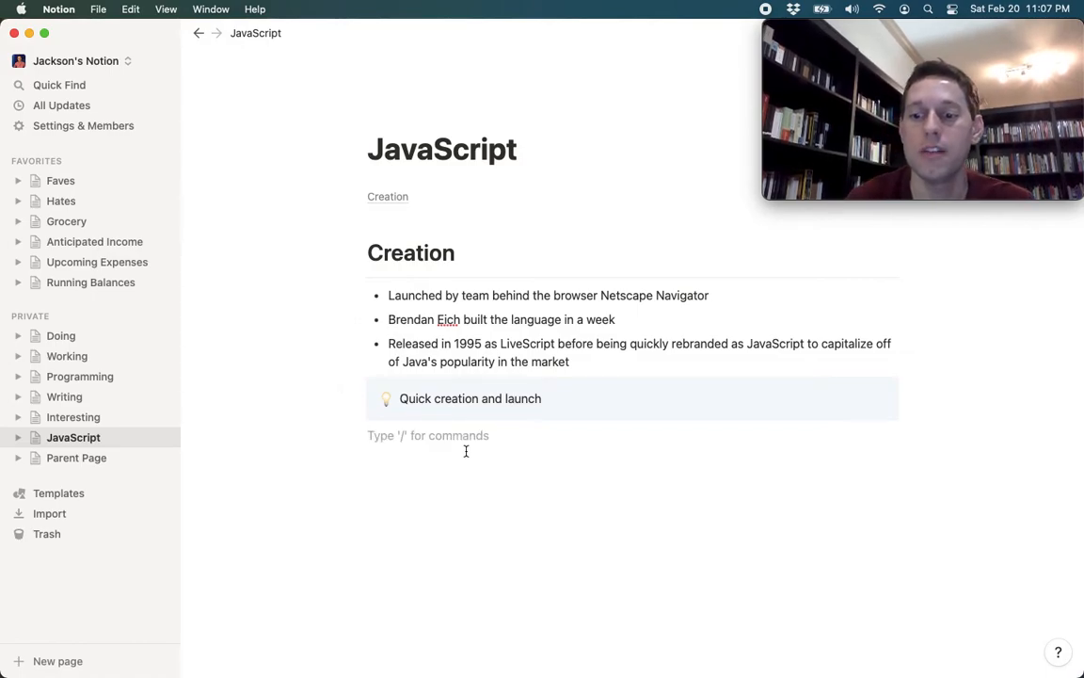
text(/h1)
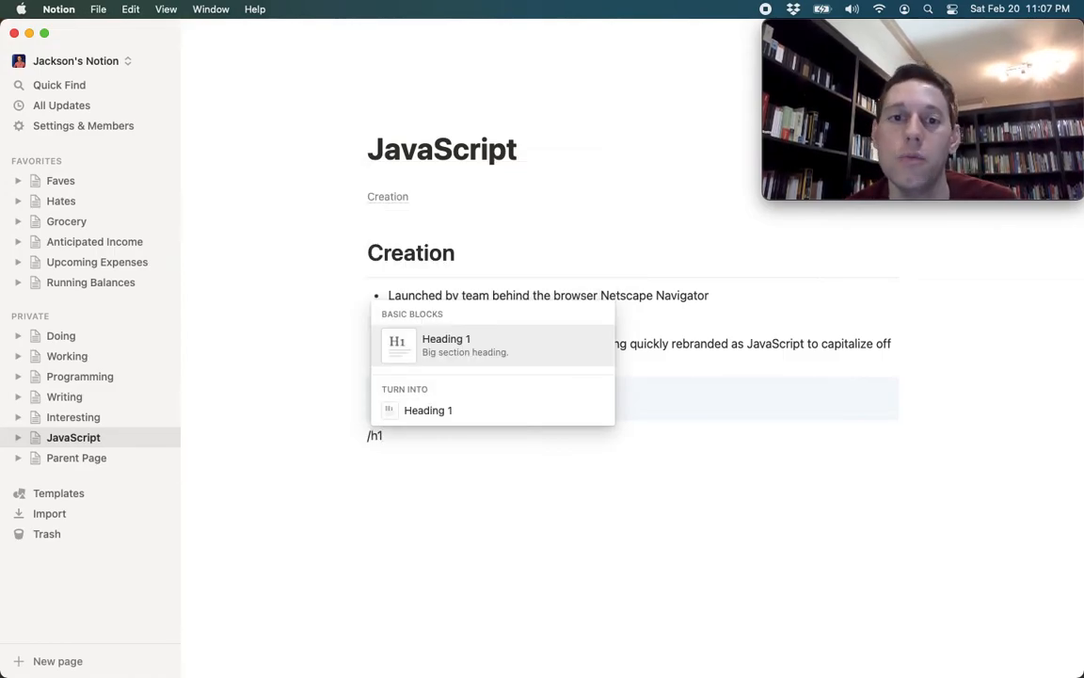
key(Return)
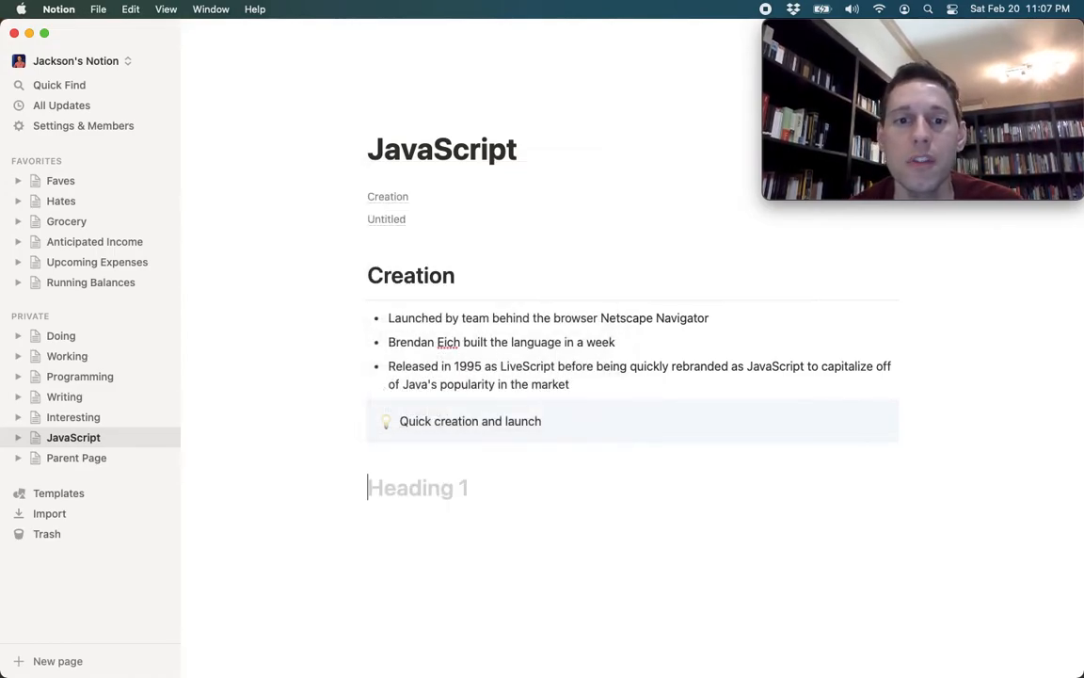
text(Some Info)
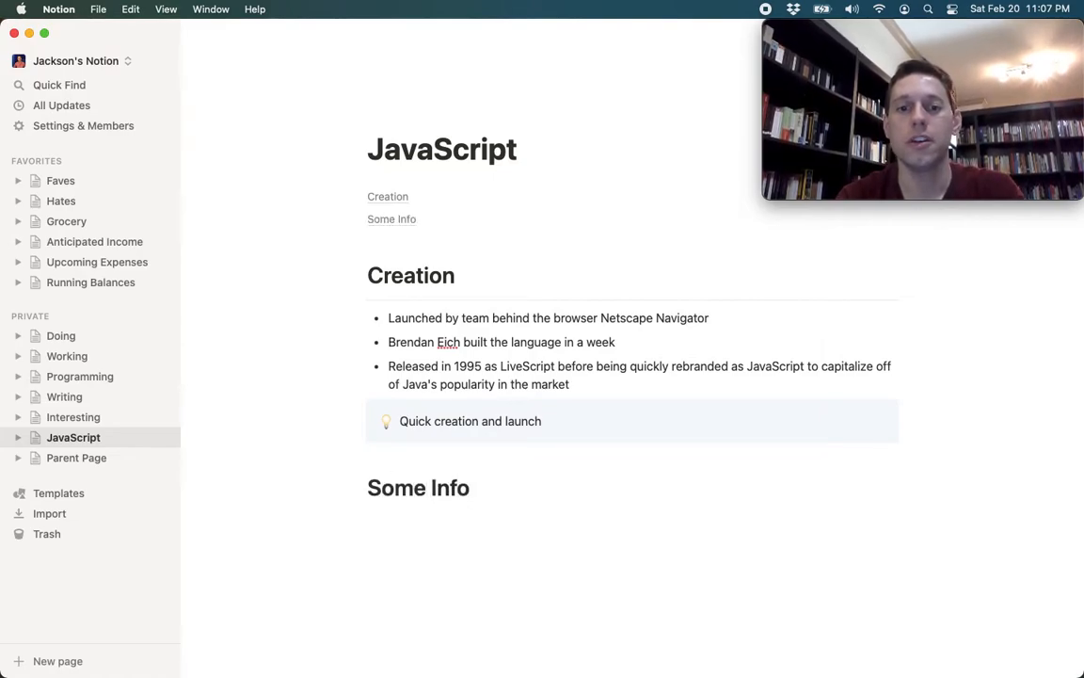
key(Return)
text(/div)
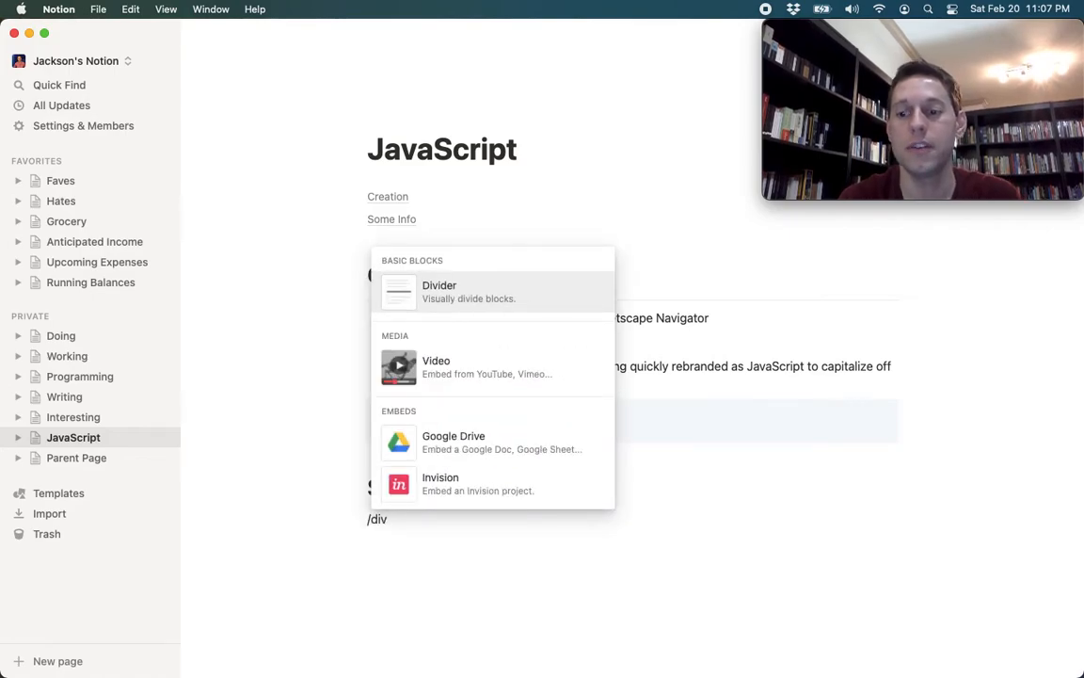
key(Return)
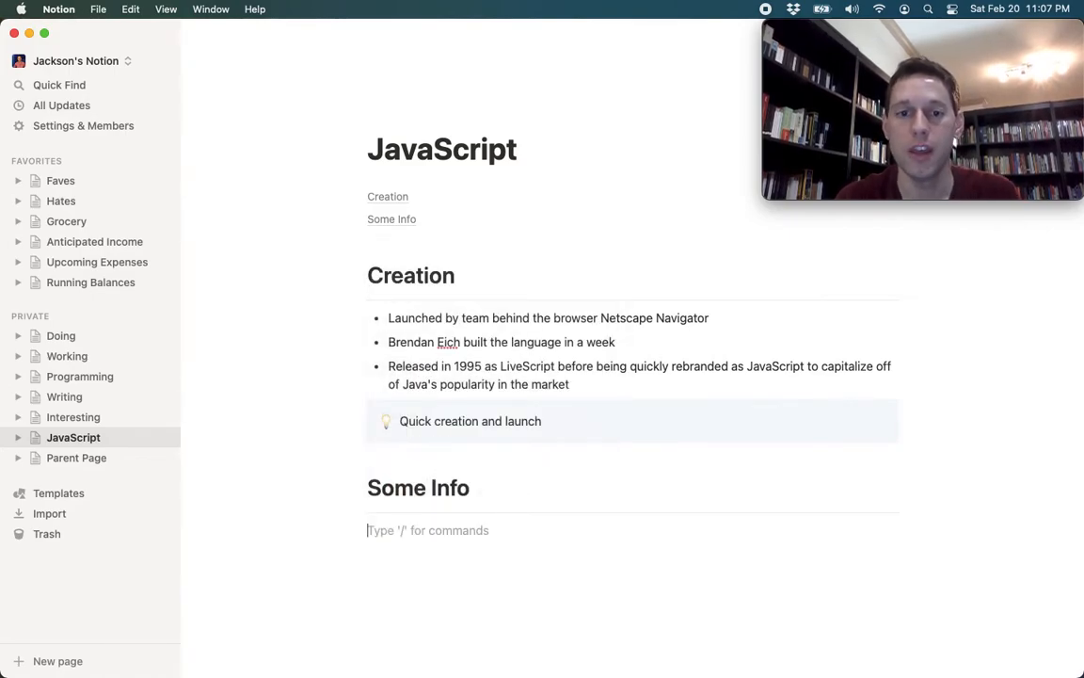
Add a bulleted list item reading "alsdkjflksadfj" under the Some Info divider, followed by an empty callout block.
text(/bull)
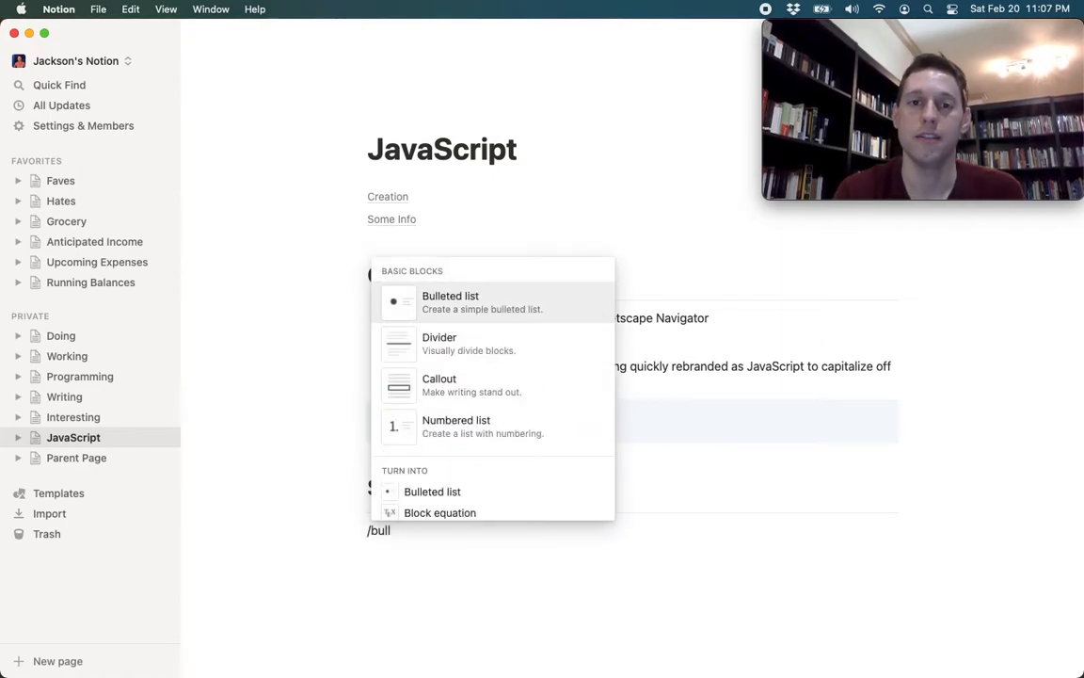
key(Return)
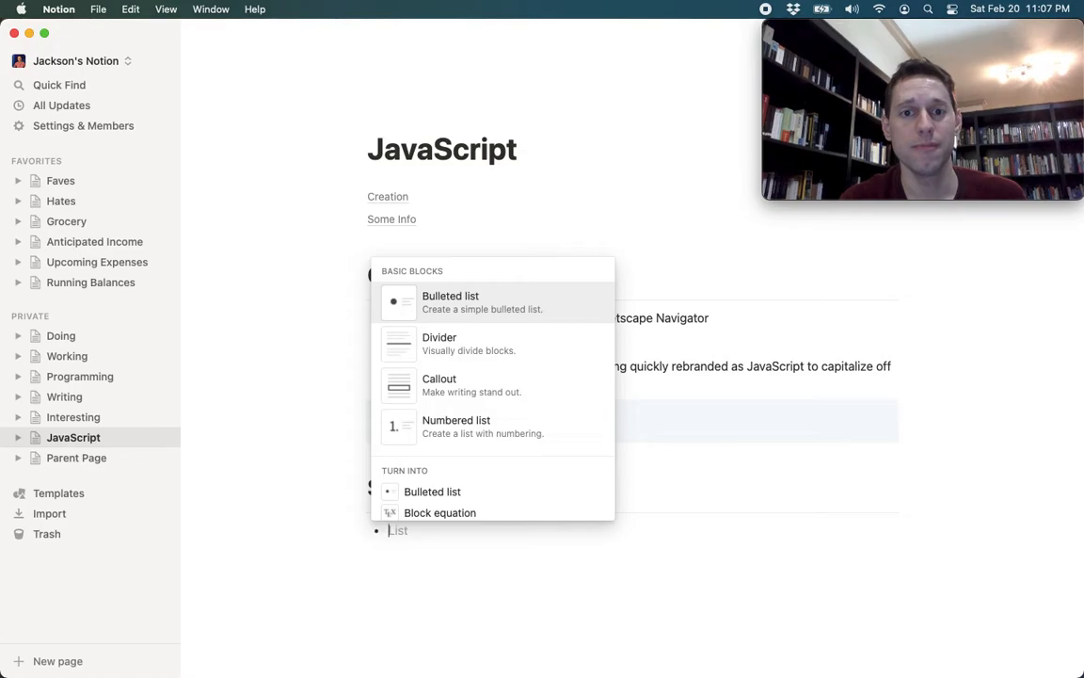
text(alsdkjflksadfj)
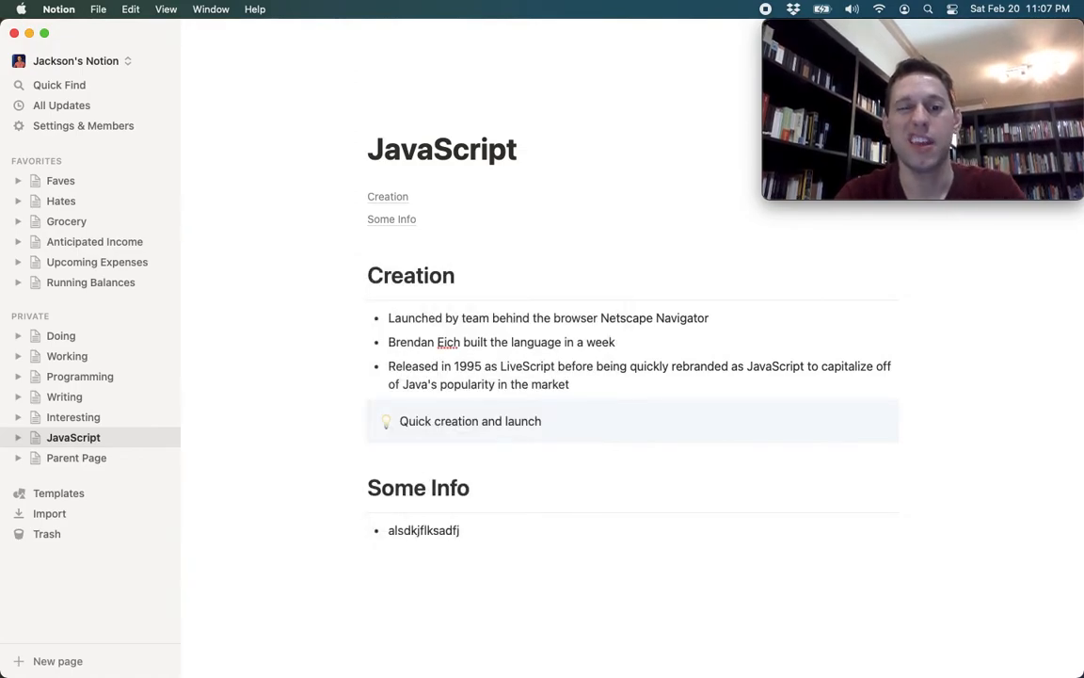
key(Return)
key(Return)
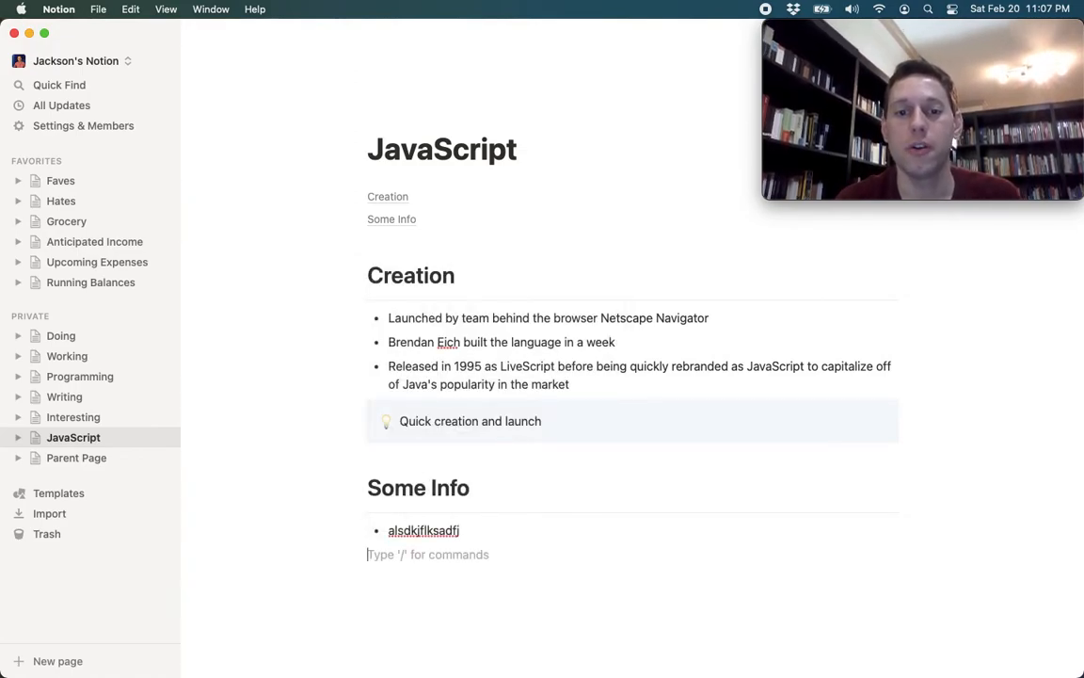
text(/)
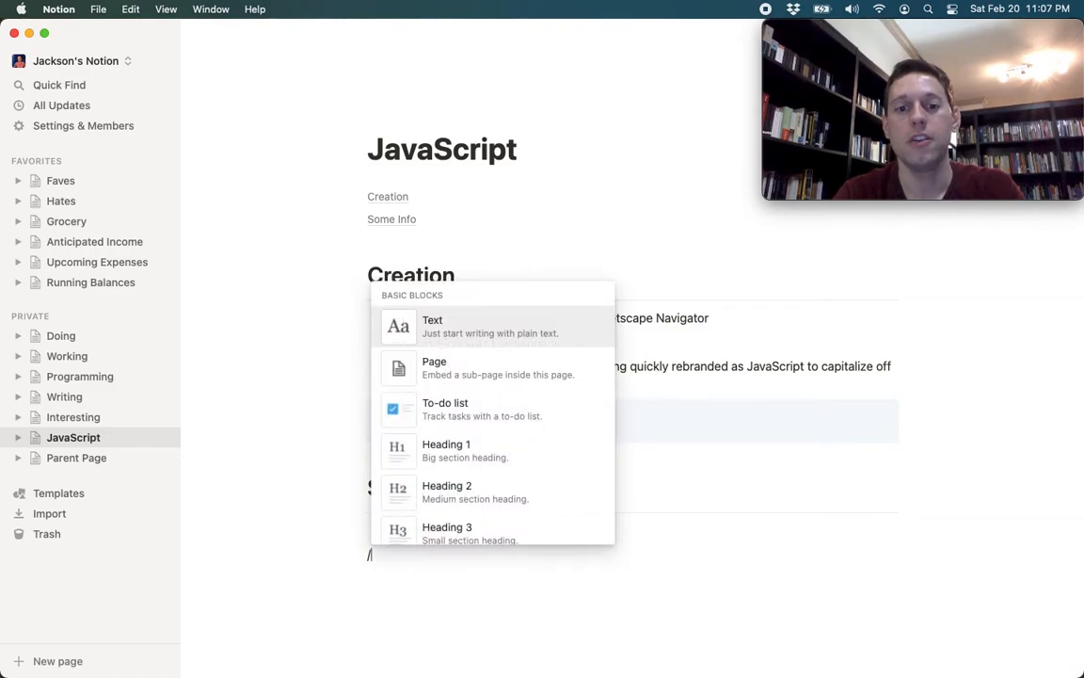
text(call)
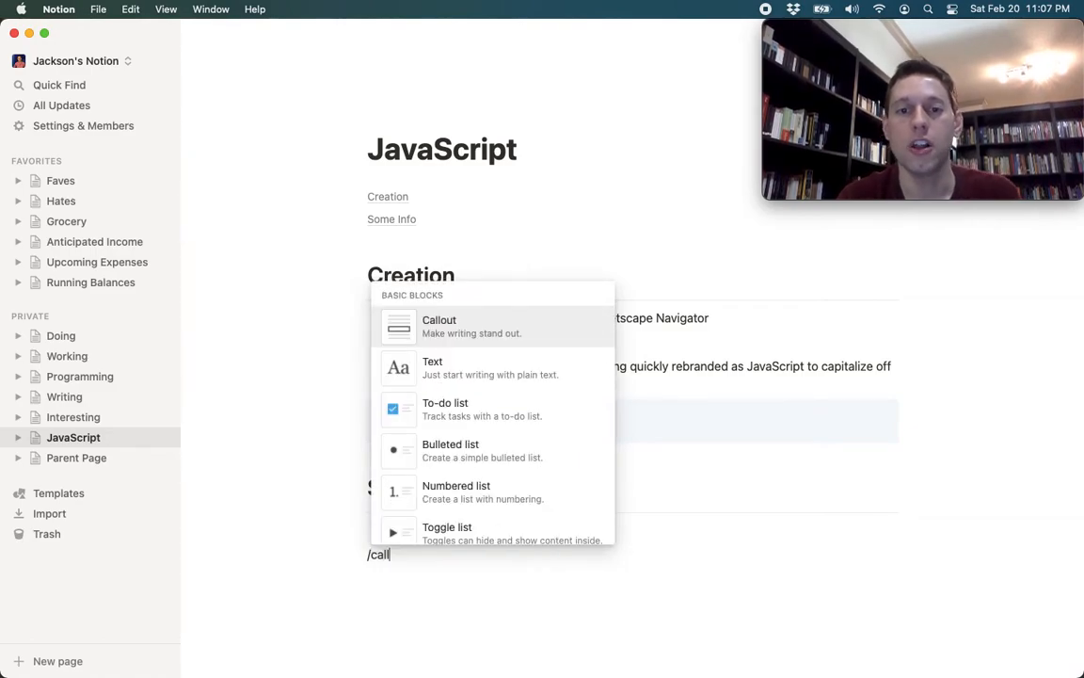
key(Return)
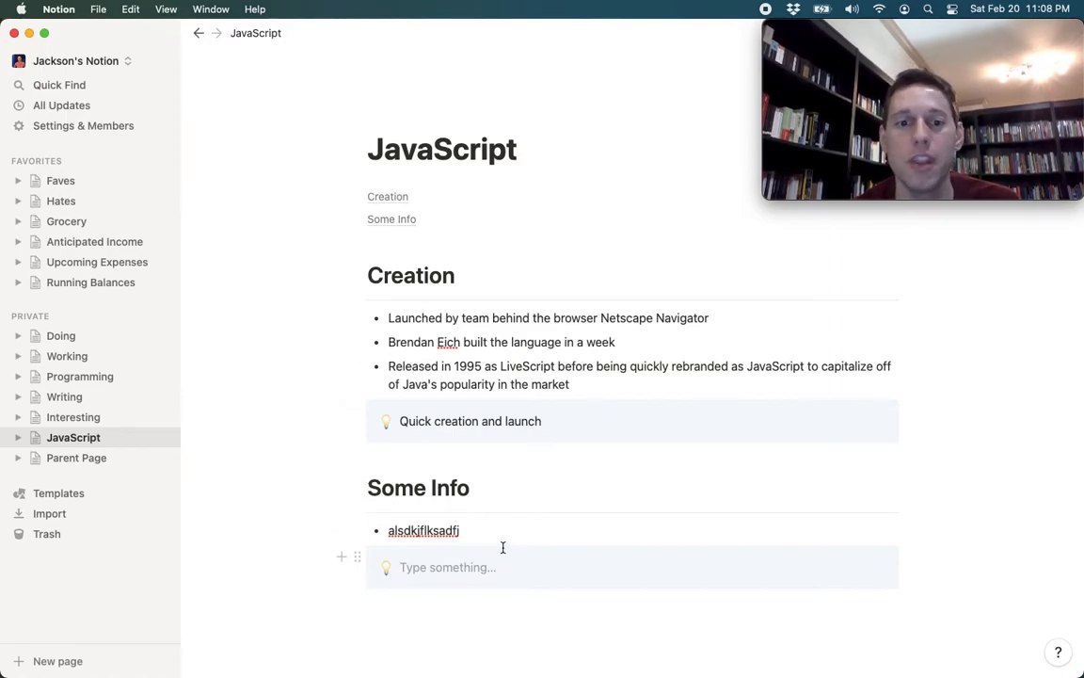
Delete the entire Some Info section, including its heading, divider, bullet and callout.
drag(368, 486, 570, 621)
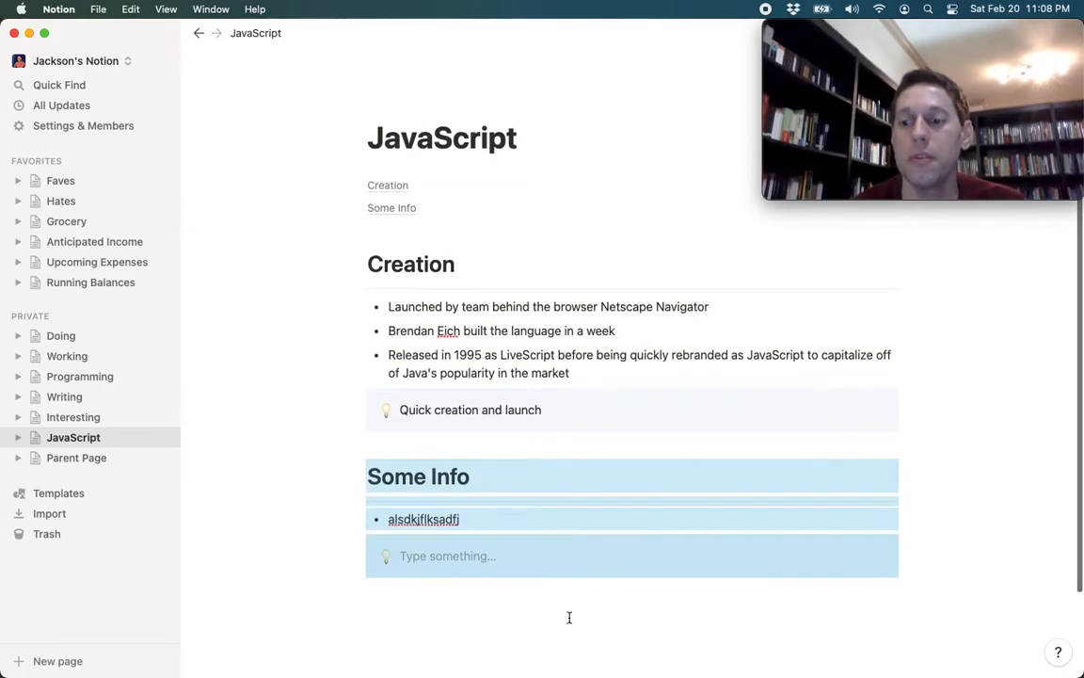
key(BackSpace)
click(448, 449)
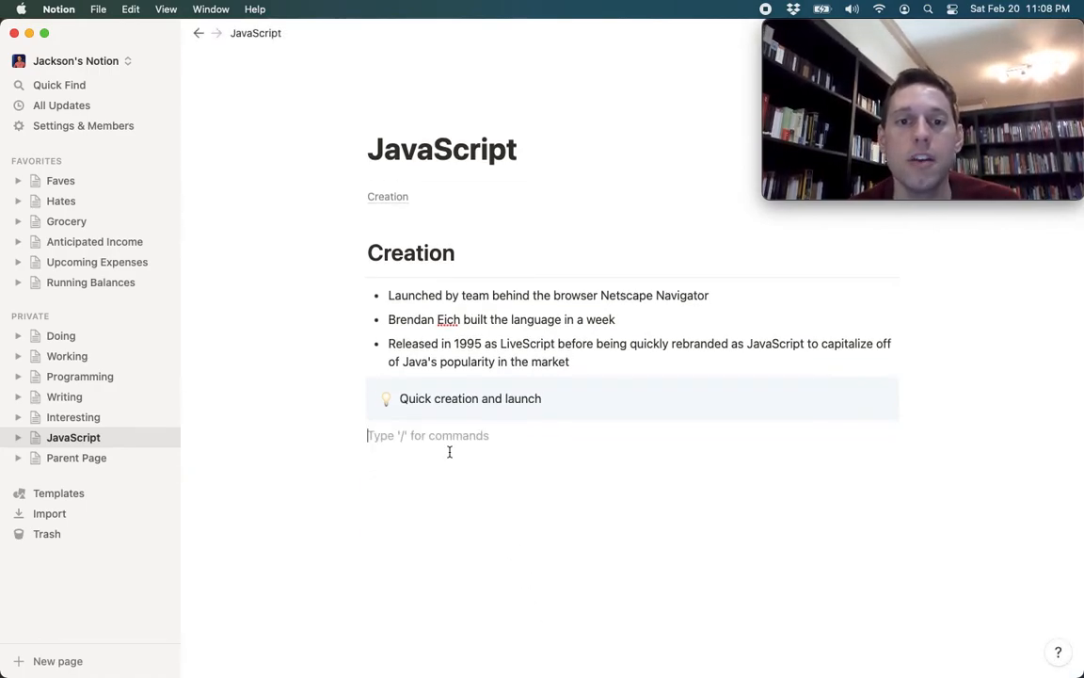
Copy the whole Creation section, paste it below the original, and remove the blank line between the two sections.
click(371, 254)
drag(375, 256, 584, 401)
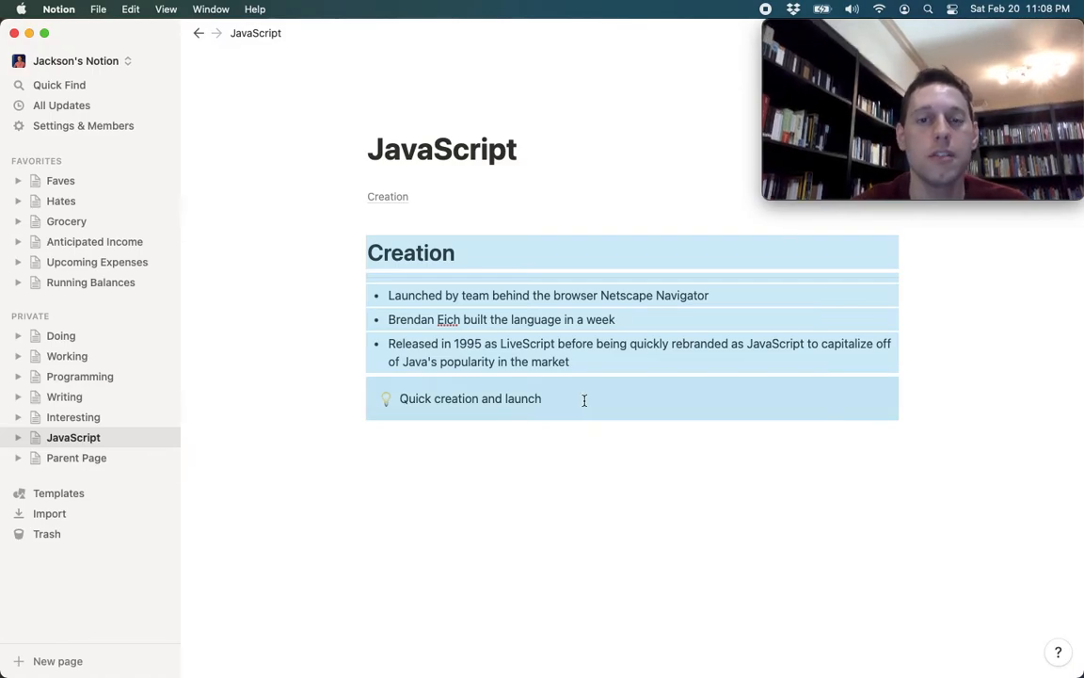
key(Down)
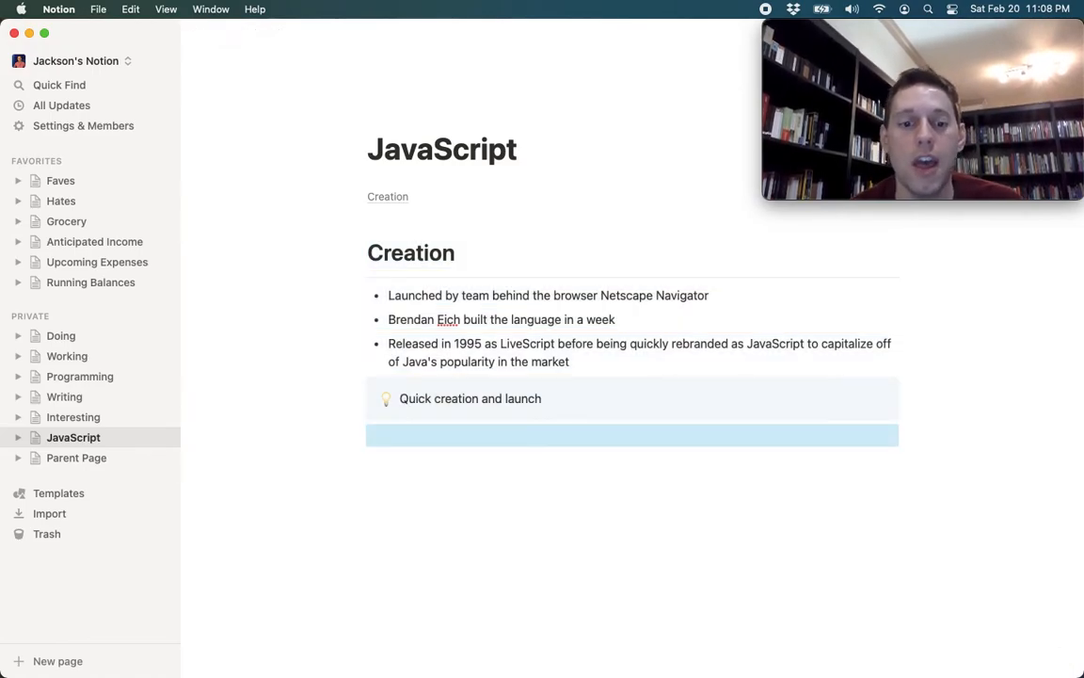
text(Creation Launched by team behind the browser Netscape Navigator Brendan Eich built the language in a week Released in 1995 as LiveScript before being quickly rebranded as JavaScript to capitalize off of Java's popularity in the market Quick creation and launch)
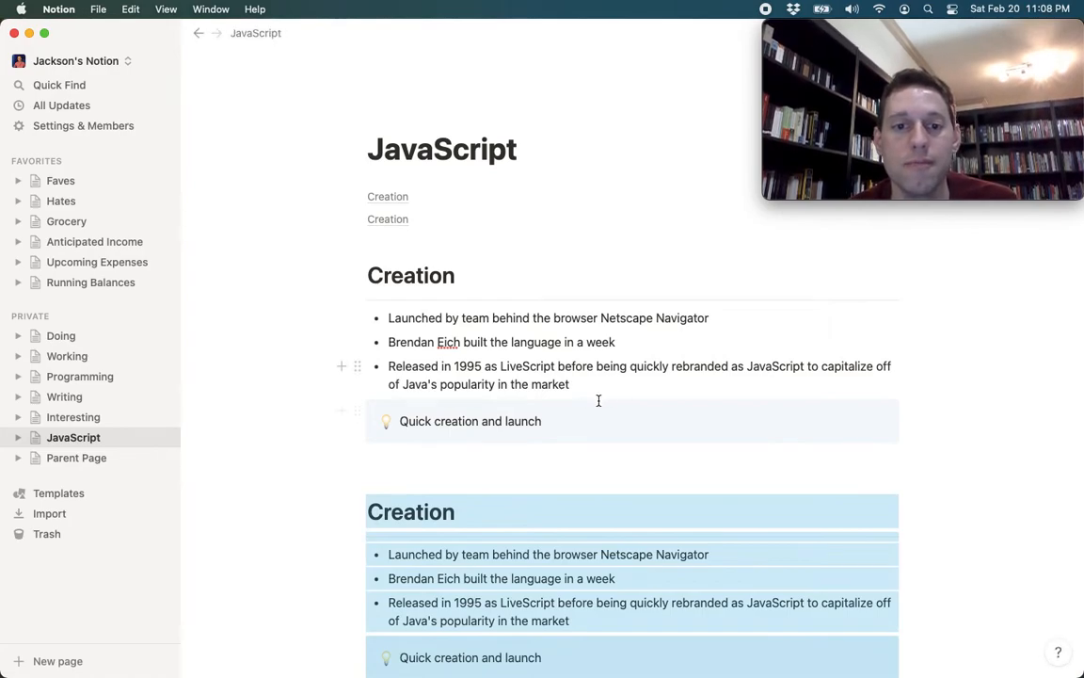
click(533, 478)
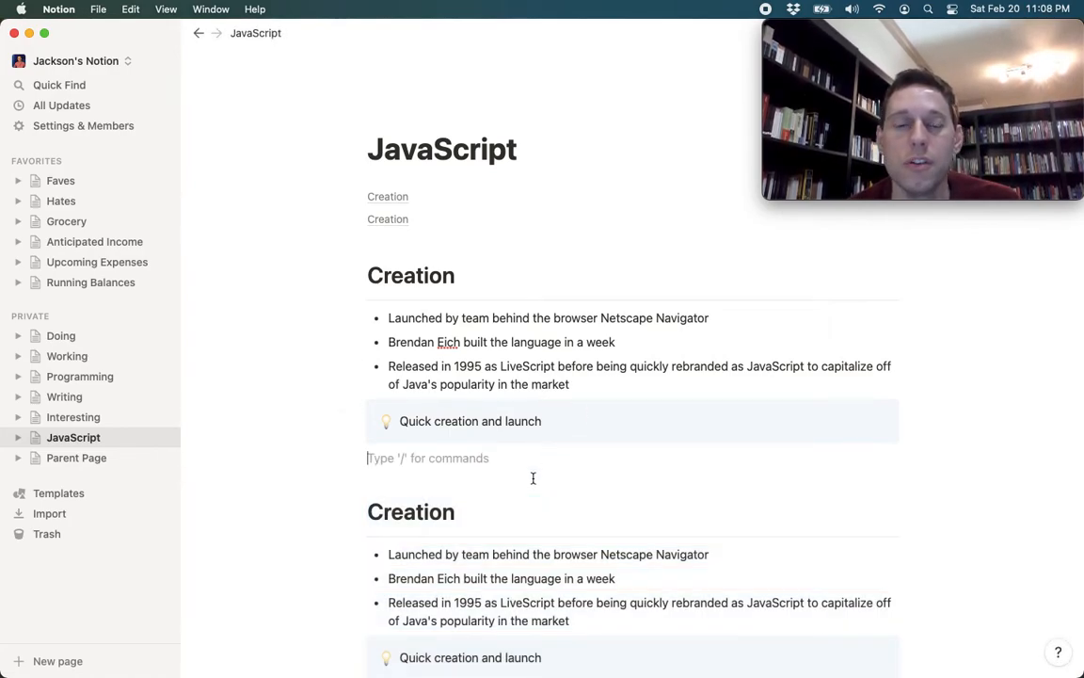
key(BackSpace)
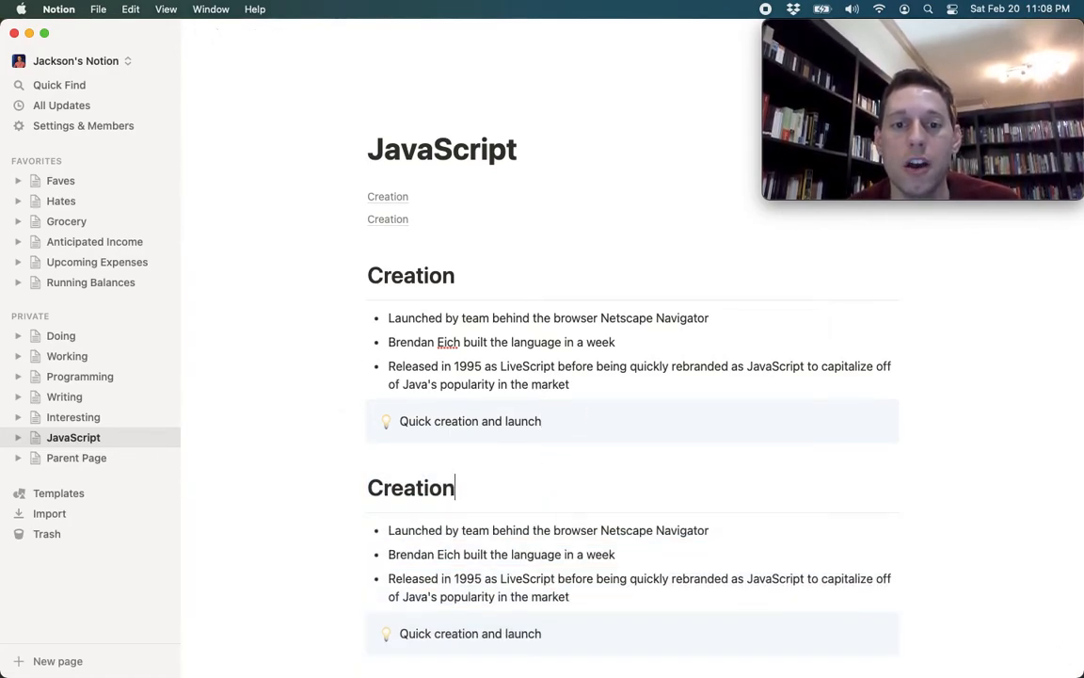
In the pasted copy of the Creation section, change the heading to "New Section" and the first bullet to "New info".
scroll(576, 461, down, 3)
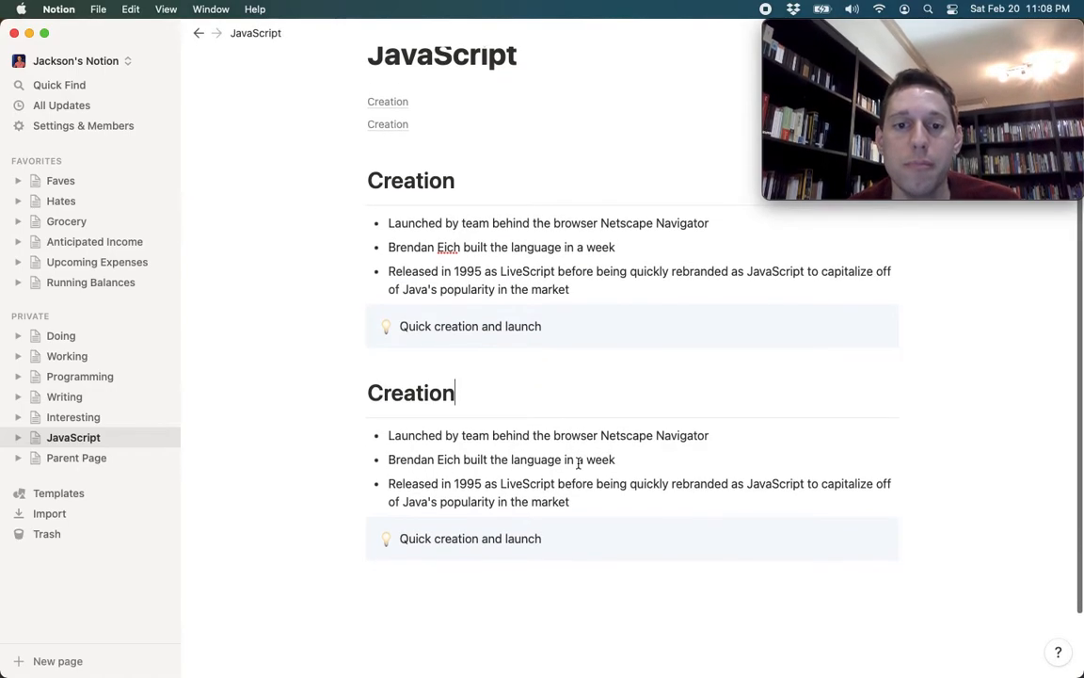
drag(368, 393, 482, 389)
text(New Se)
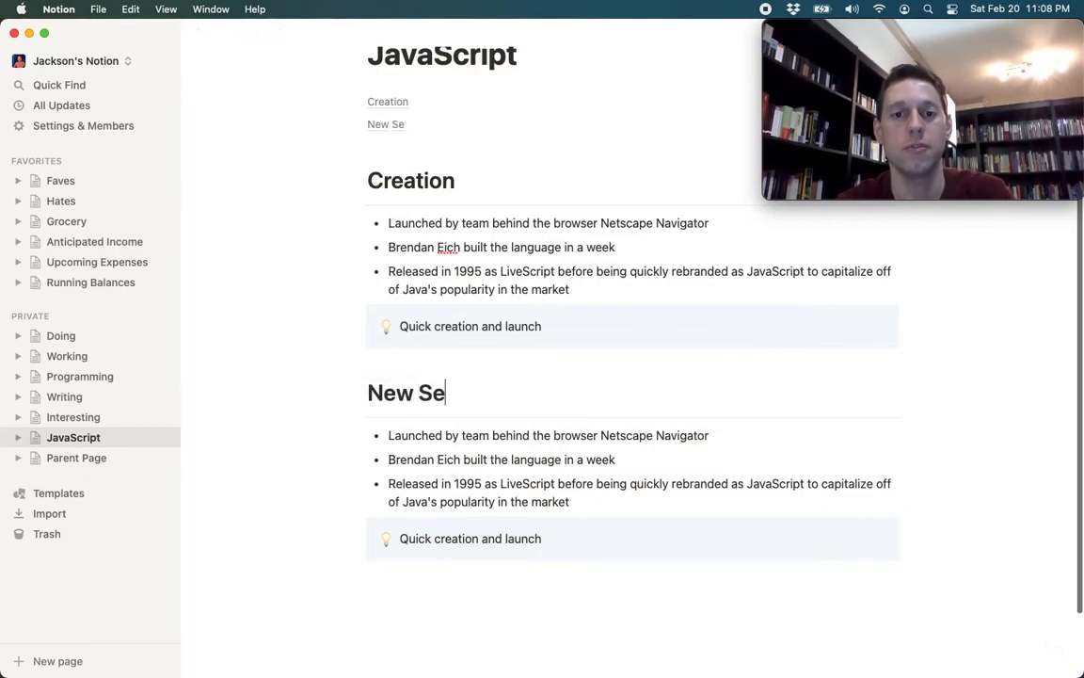
text(ction)
click(513, 435)
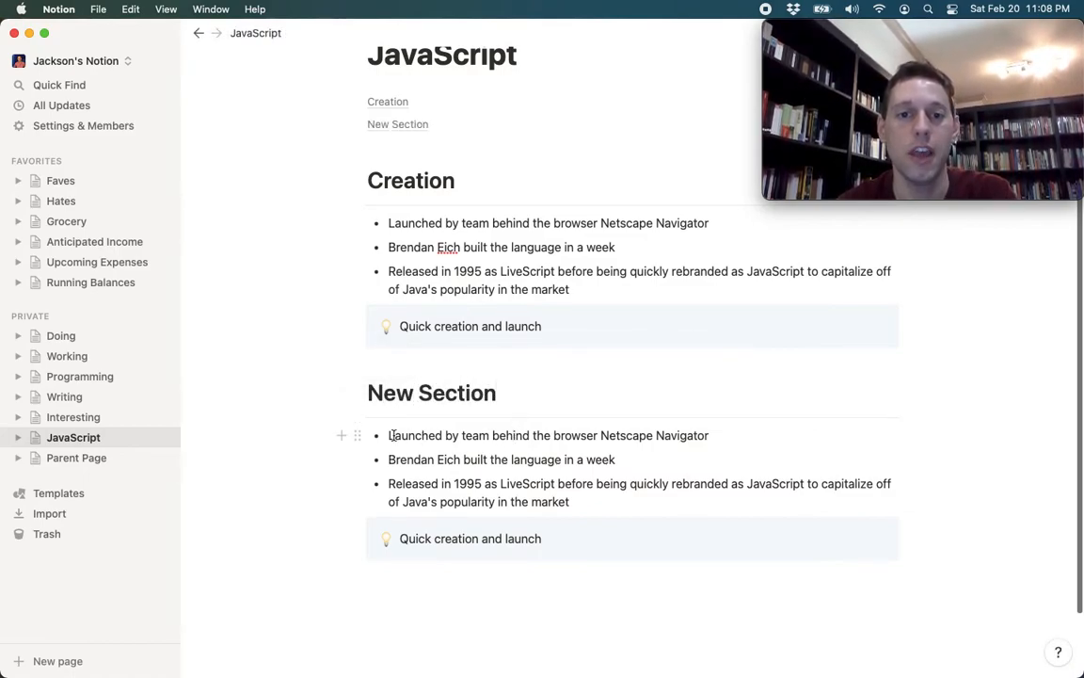
drag(388, 435, 714, 438)
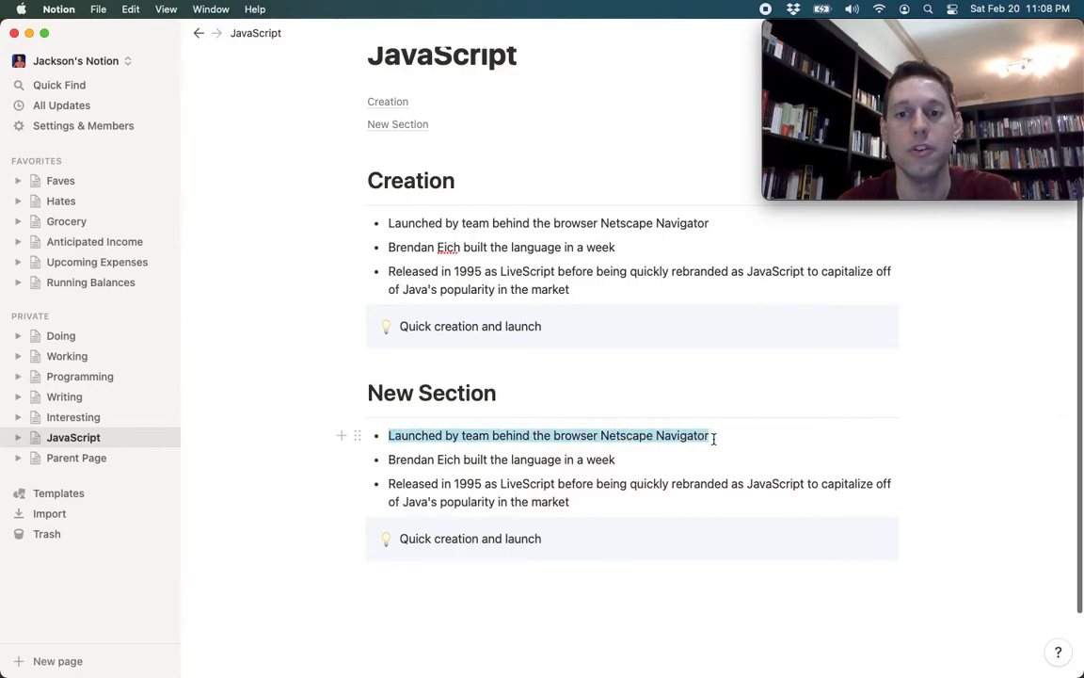
text(New info)
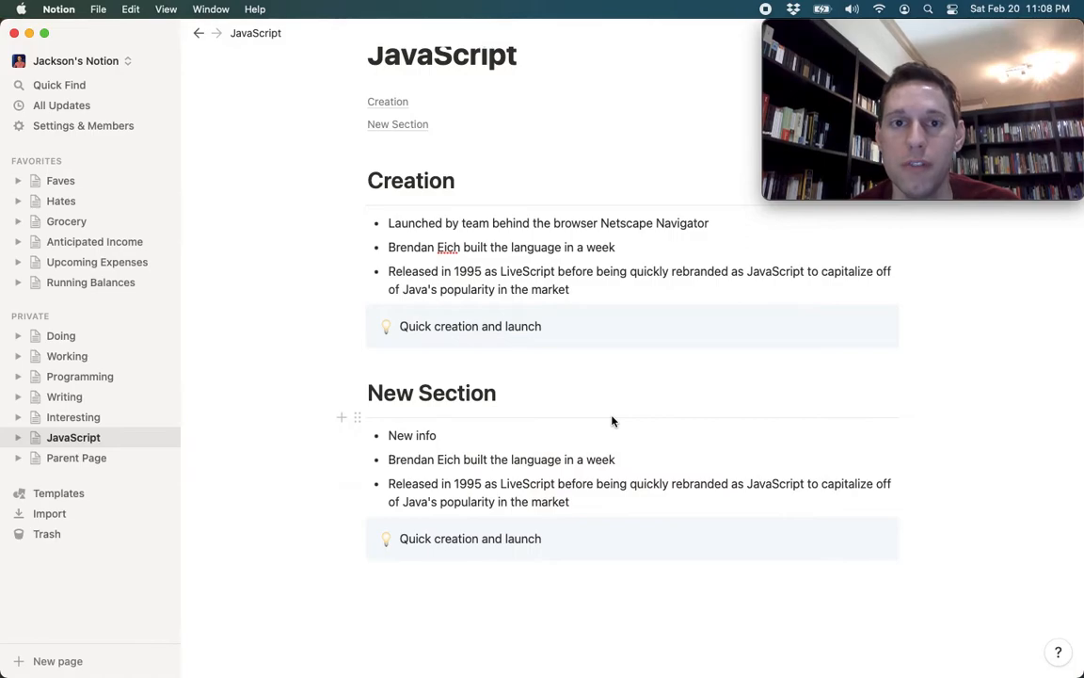
Delete the entire New Section block group, from its heading through its callout.
scroll(612, 421, up, 2)
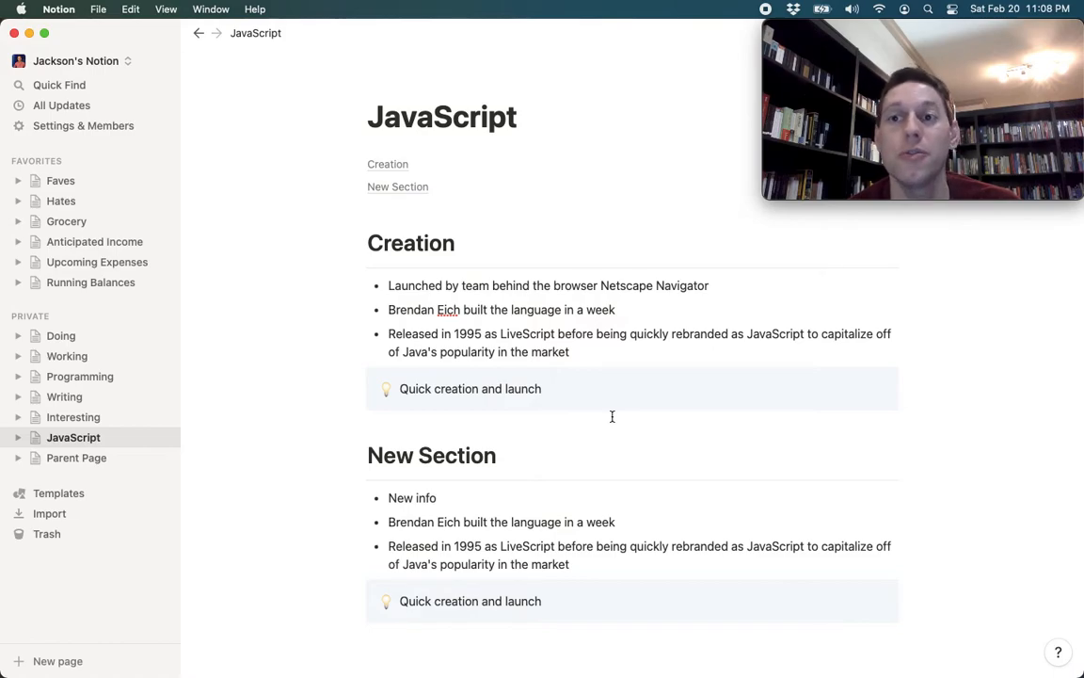
scroll(467, 429, down, 2)
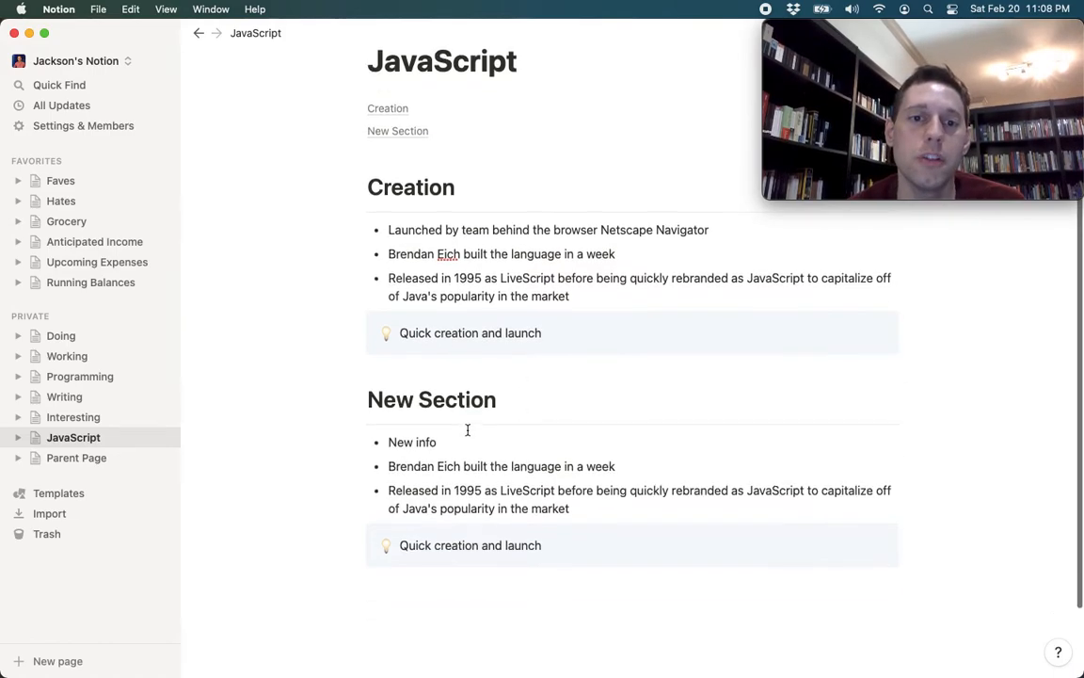
drag(358, 394, 636, 576)
key(BackSpace)
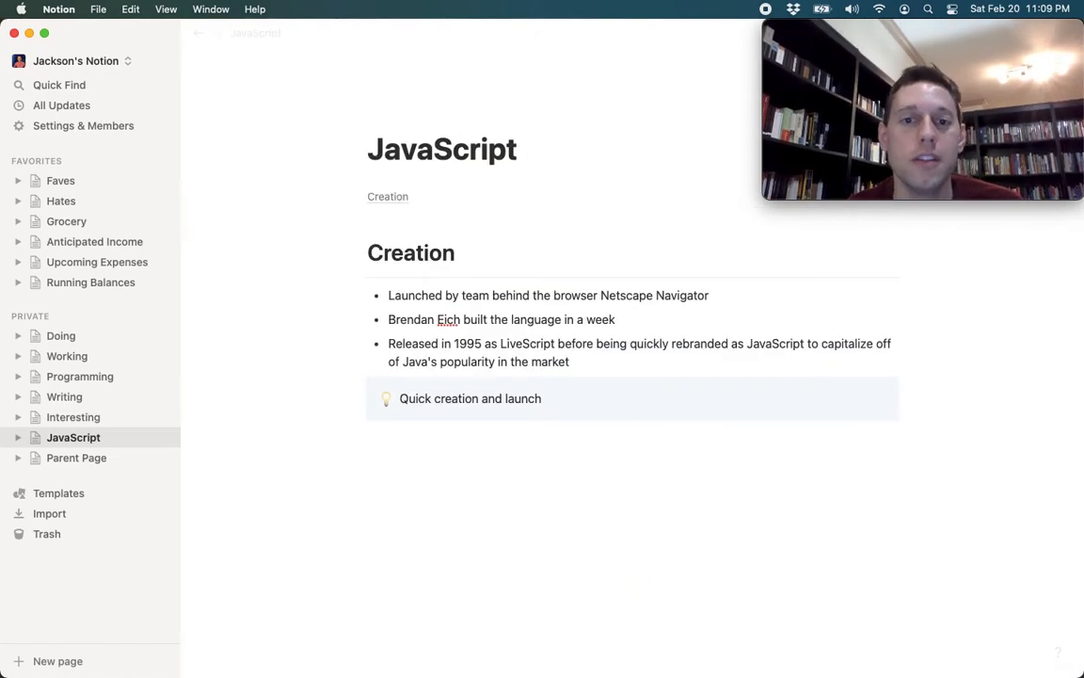
Insert a template button block on the empty line below the "Quick creation and launch" callout.
click(520, 508)
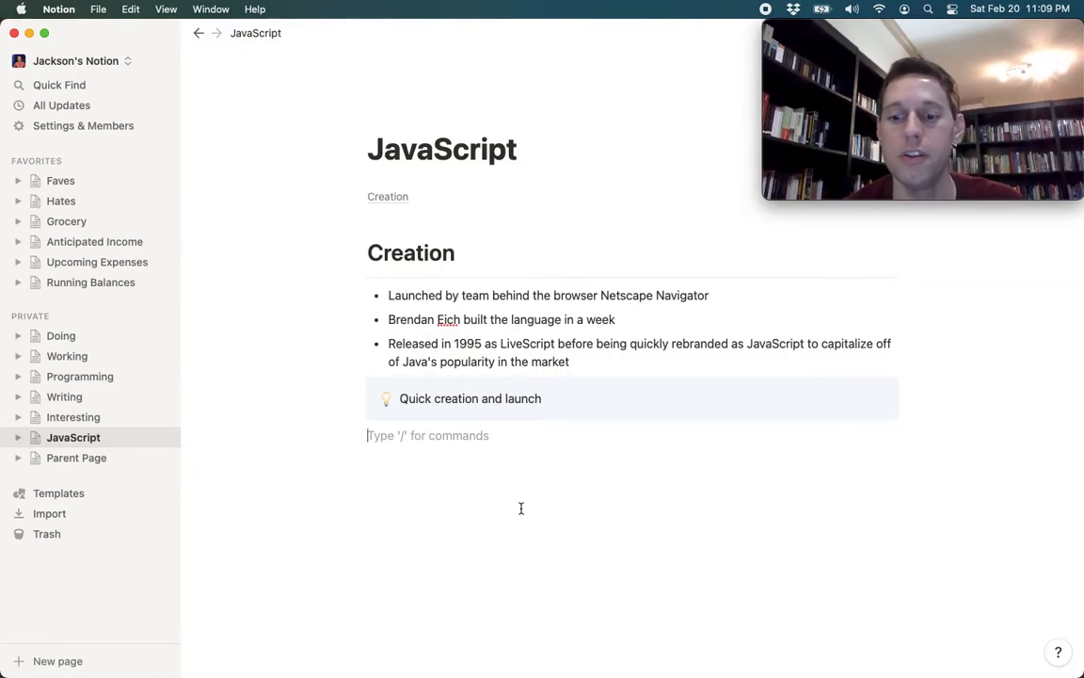
text(/templ)
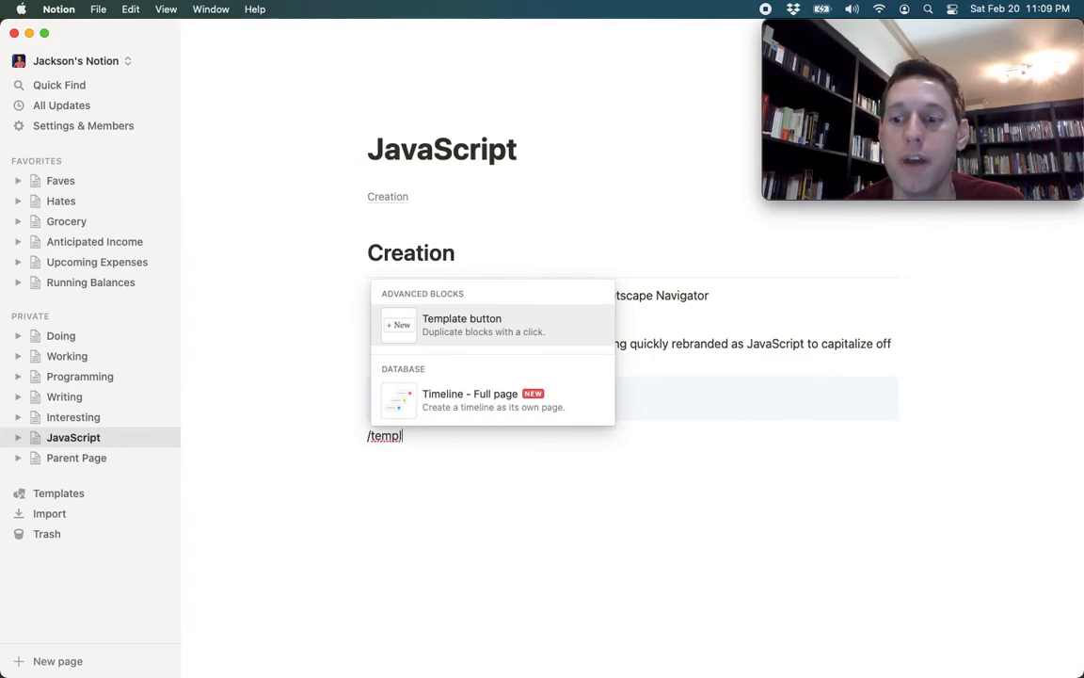
key(Return)
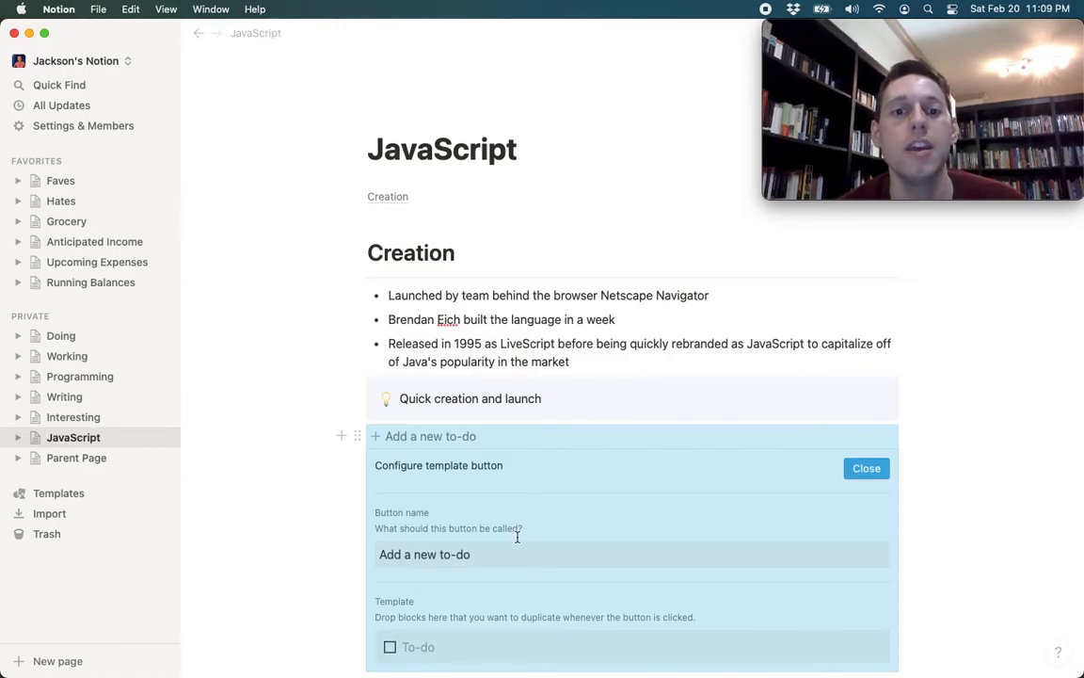
Rename the new template button on the JavaScript page to "Add a new section".
scroll(509, 538, down, 1)
click(490, 518)
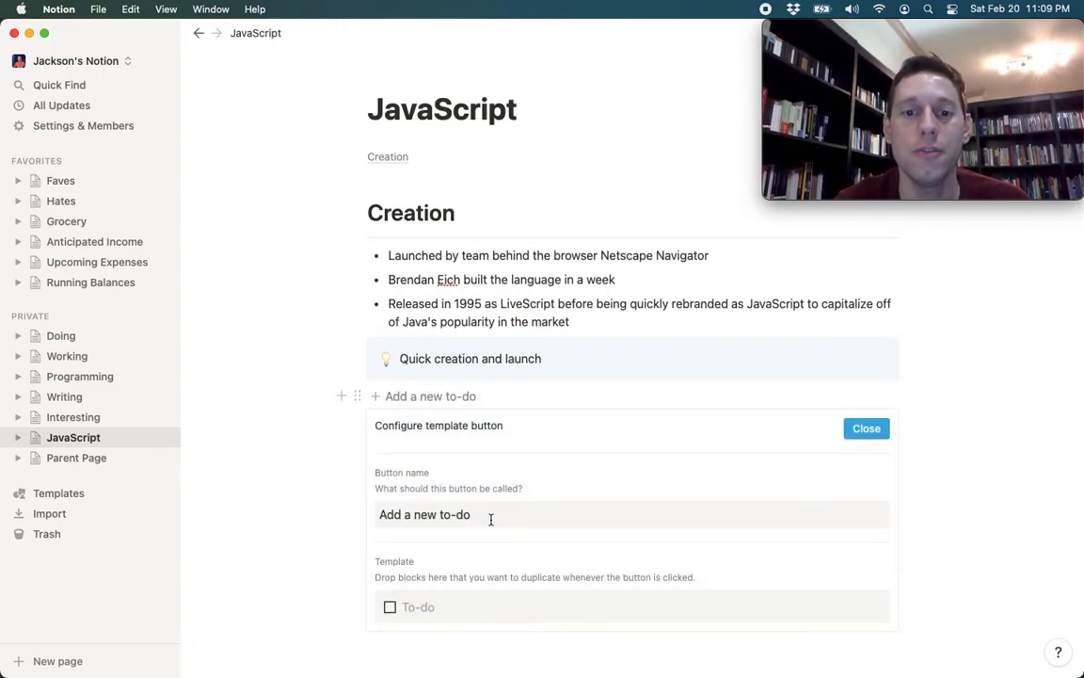
key(BackSpace)
key(BackSpace)
key(BackSpace)
key(BackSpace)
key(BackSpace)
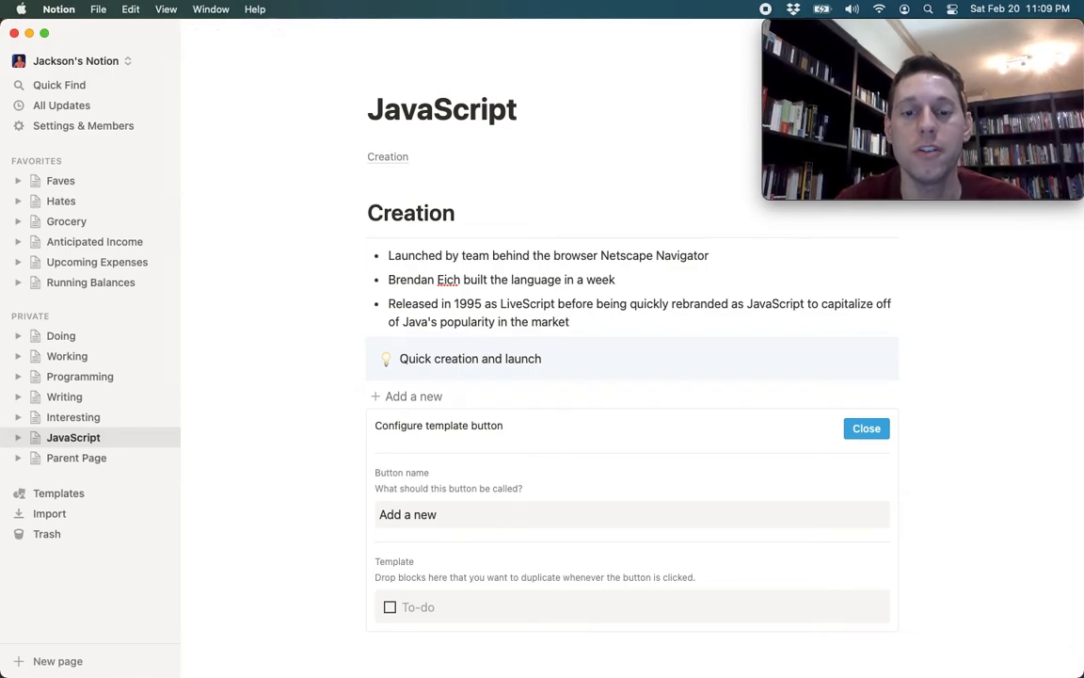
text(section)
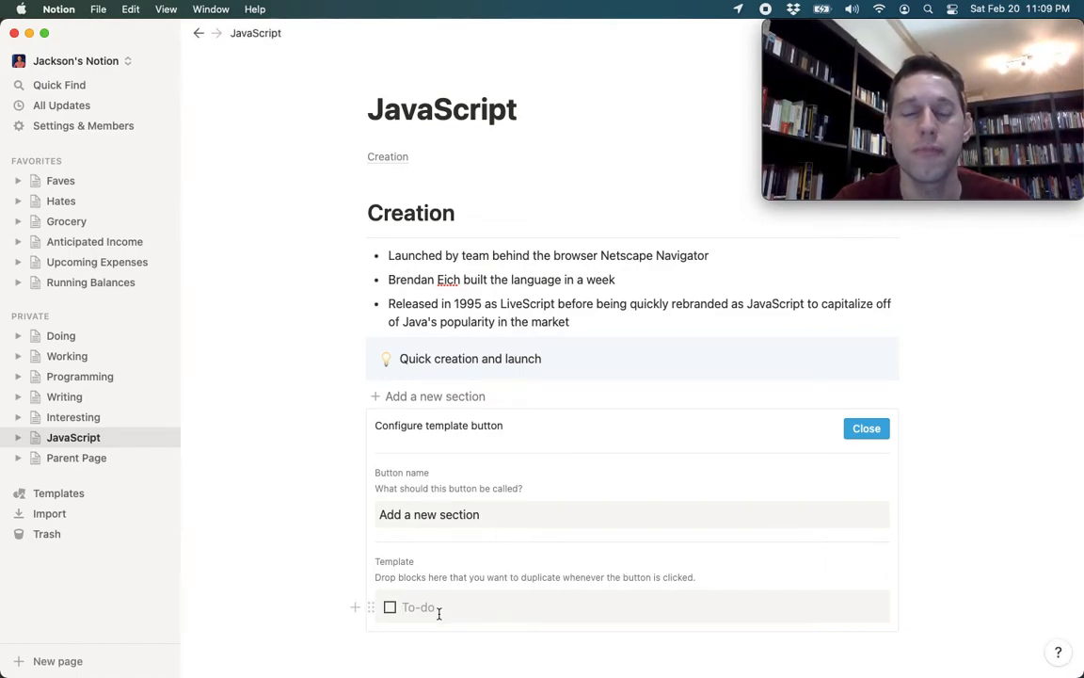
Replace the template's default to-do with a Heading 1 reading "alksdjf" and a divider beneath it.
key(BackSpace)
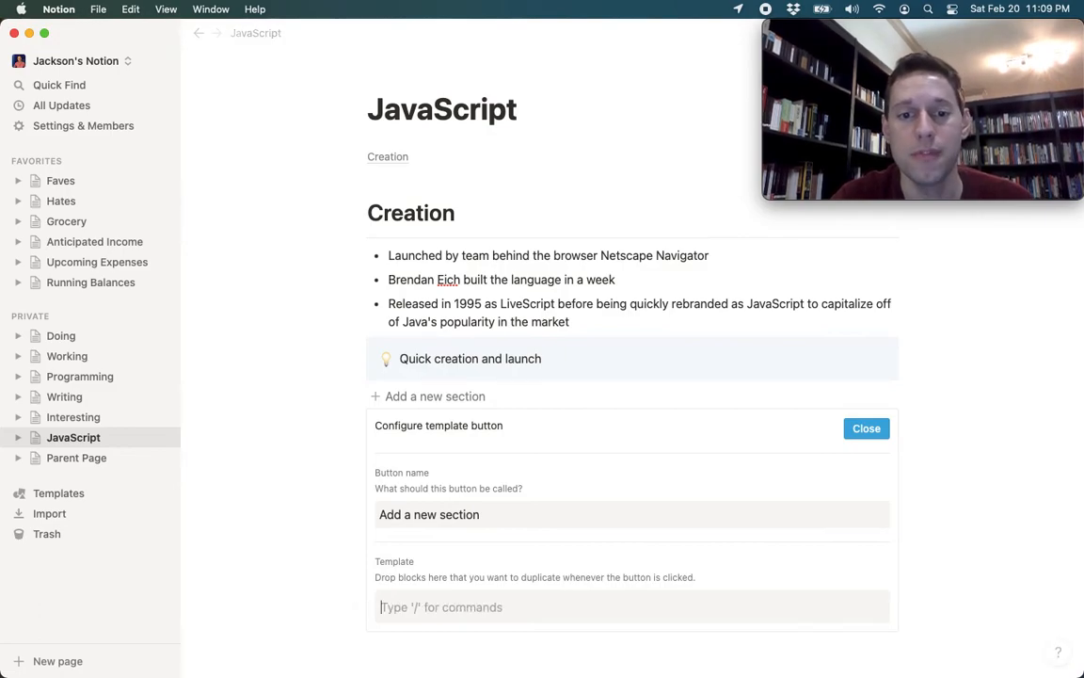
text(/h1)
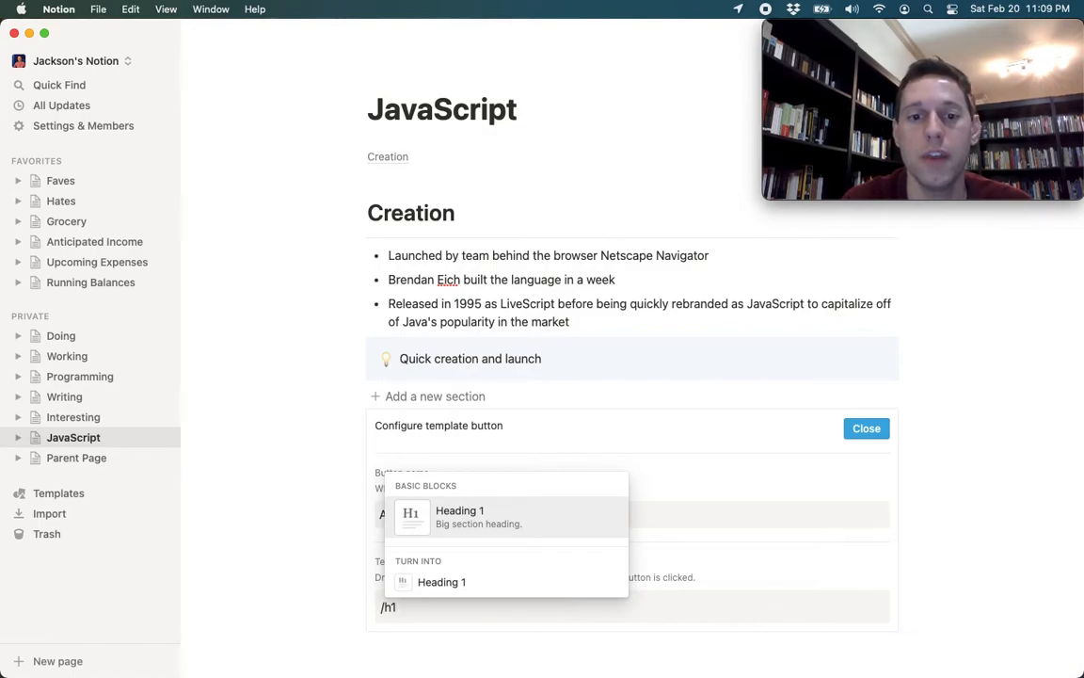
key(Return)
text(alksdjf)
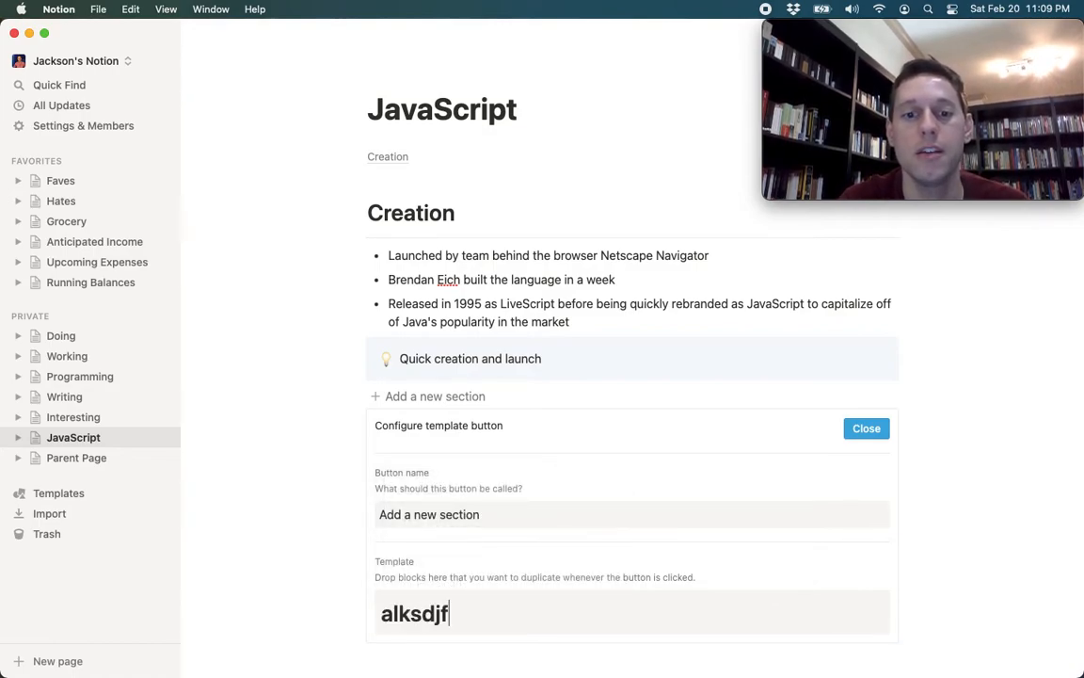
key(Return)
text(/)
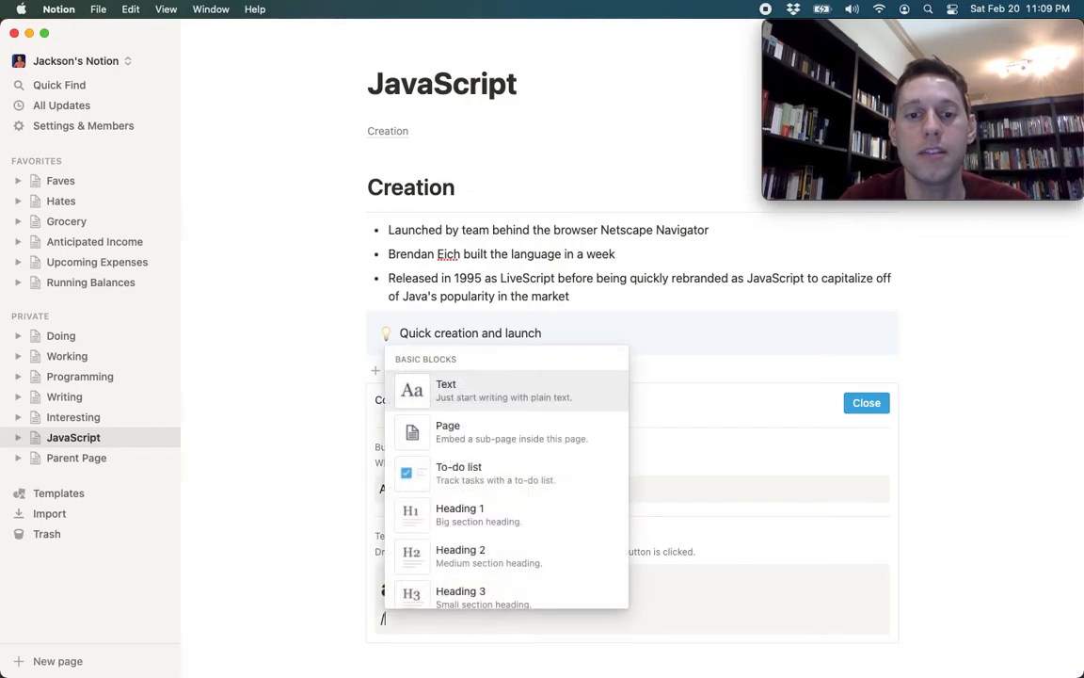
text(div)
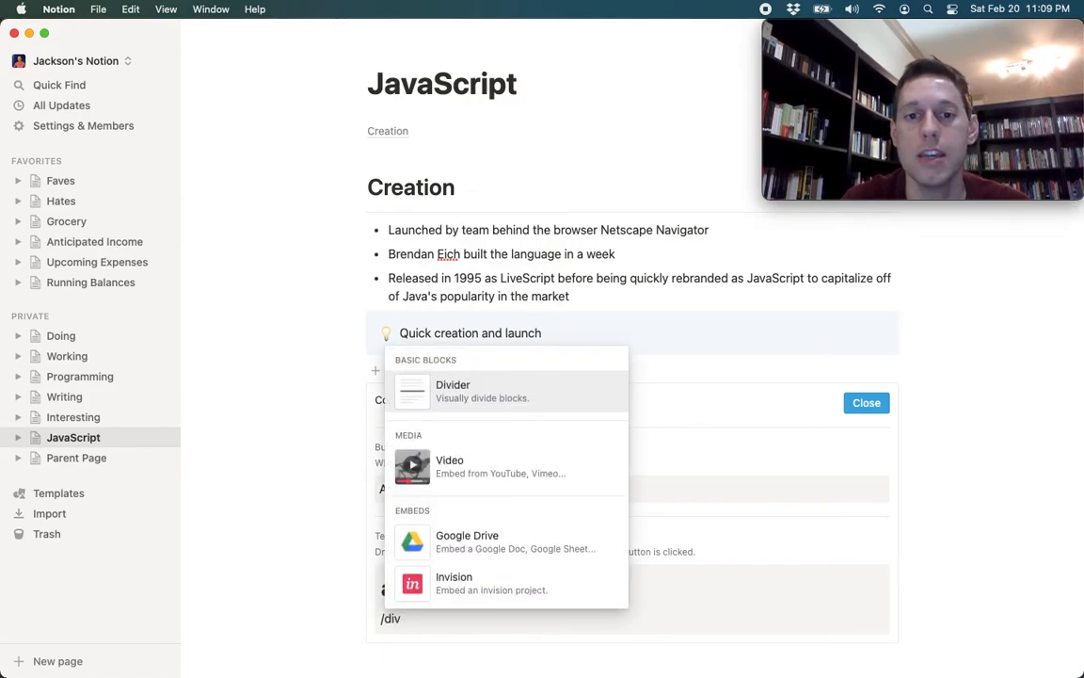
key(Return)
key(Return)
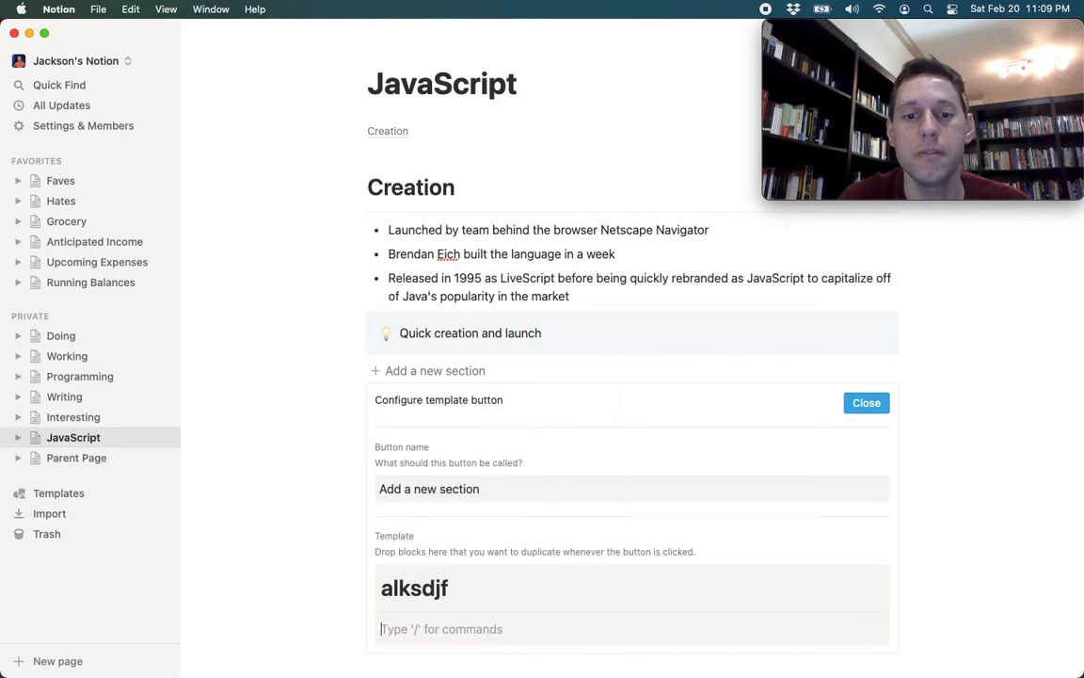
Below the template's divider, add a bulleted list item reading "asdfasf" and an empty callout.
text(/bull)
key(Return)
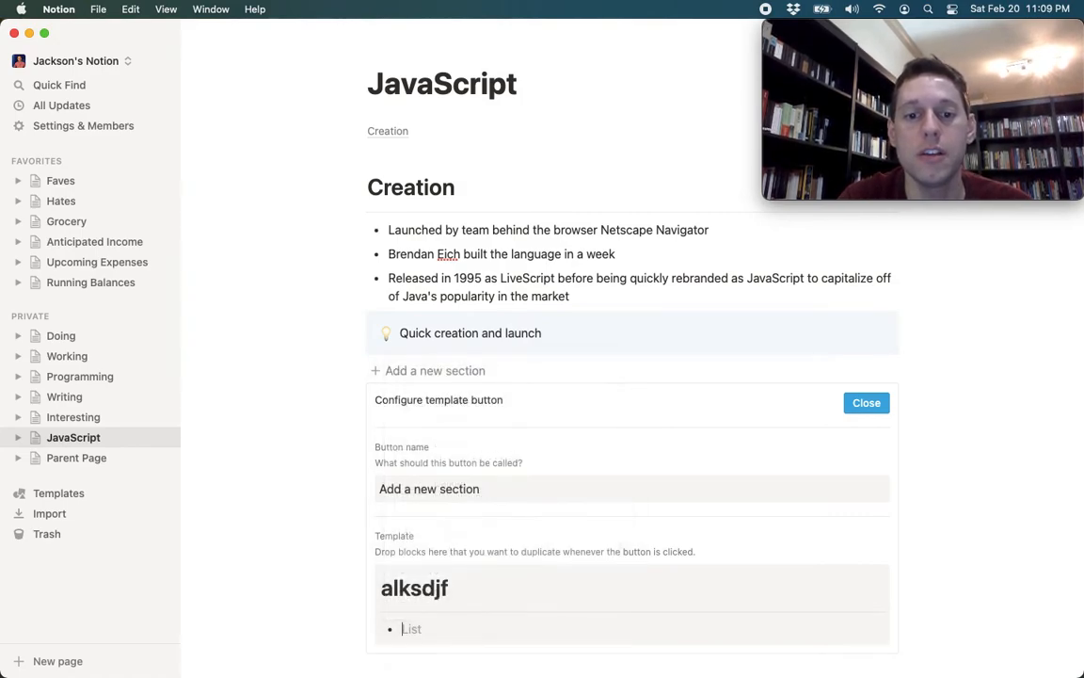
text(asdfasf)
key(Return)
key(Return)
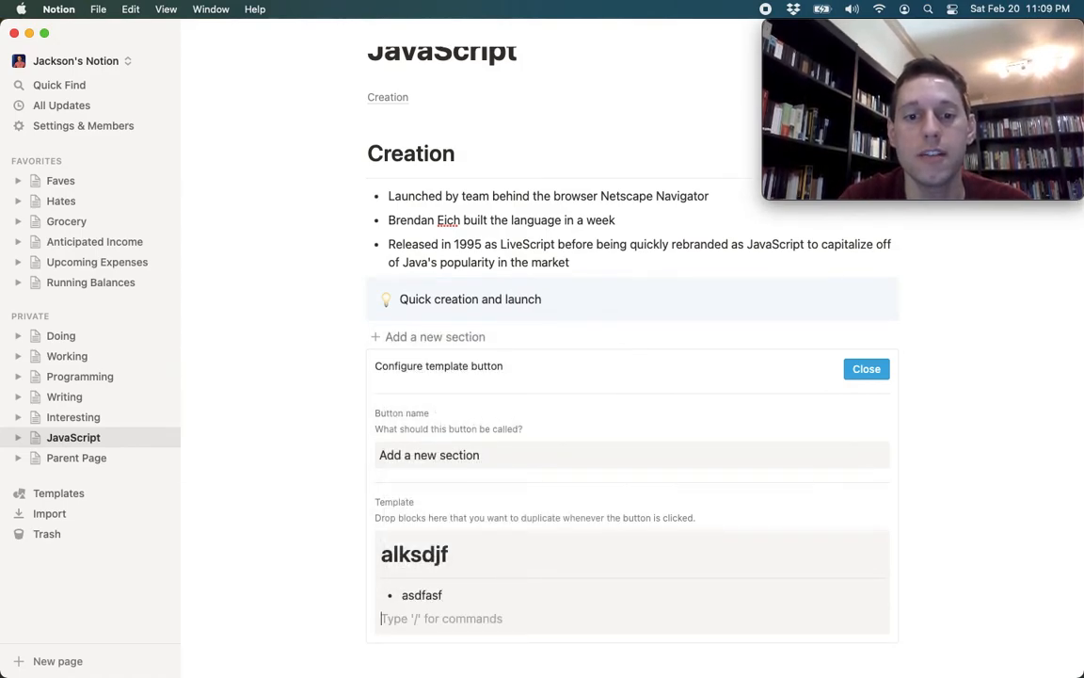
text(/call)
key(Return)
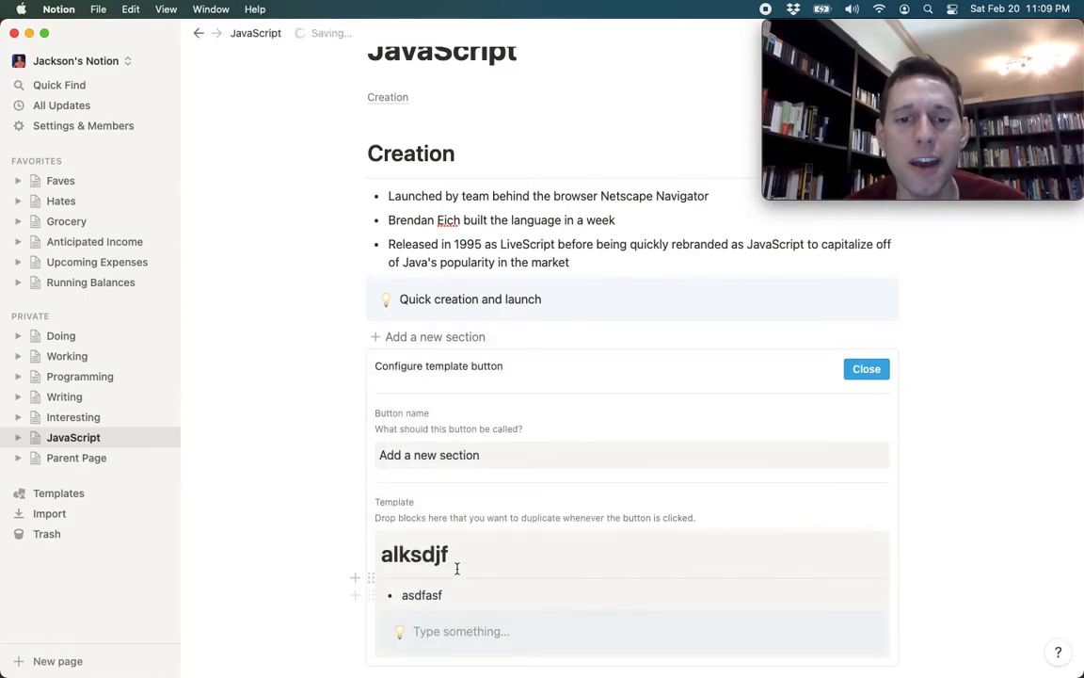
Clear the placeholder text from the template's bullet and heading, leaving both blocks empty, and close the button configuration.
click(450, 597)
key(BackSpace)
key(BackSpace)
key(BackSpace)
key(BackSpace)
key(BackSpace)
key(BackSpace)
key(BackSpace)
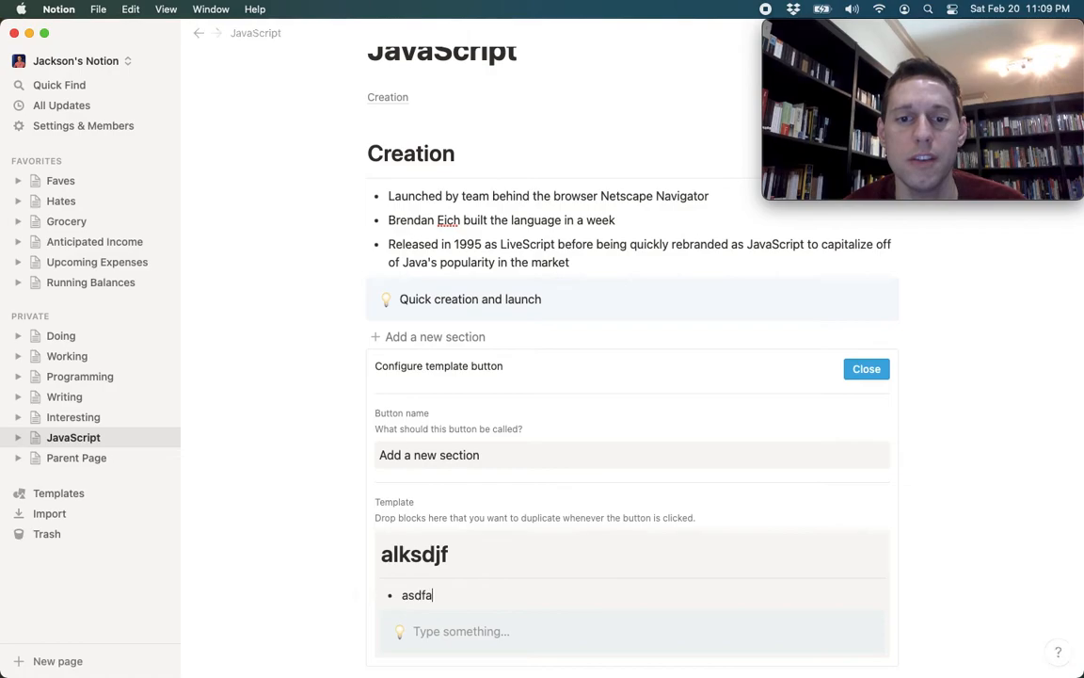
click(460, 554)
key(BackSpace)
key(BackSpace)
key(BackSpace)
key(BackSpace)
key(BackSpace)
key(BackSpace)
key(BackSpace)
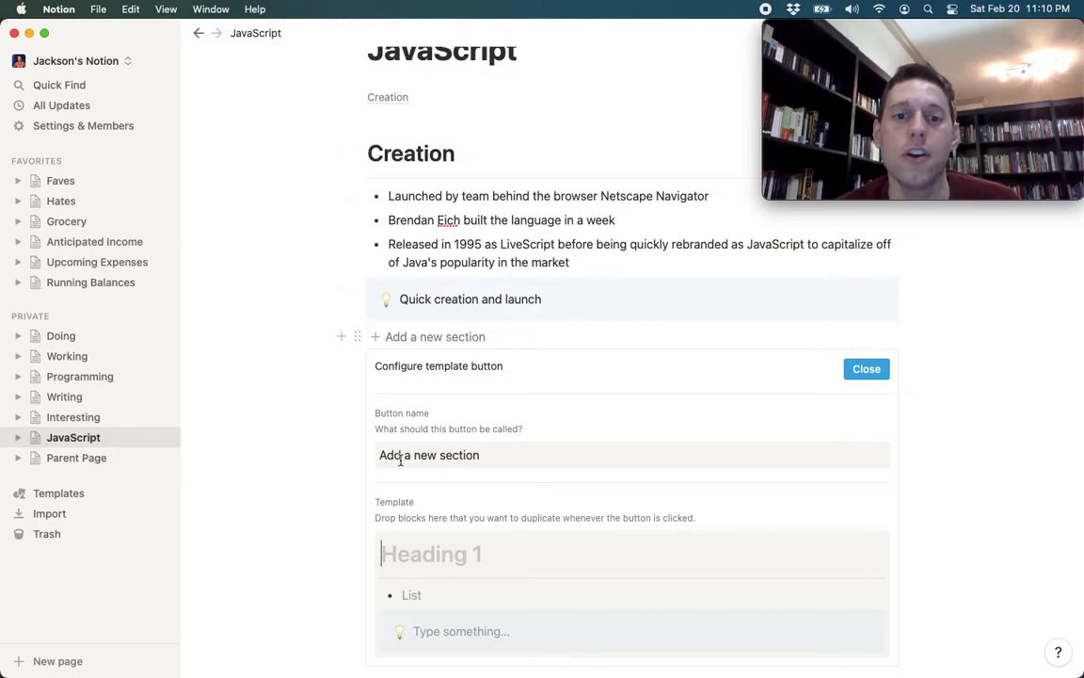
click(867, 371)
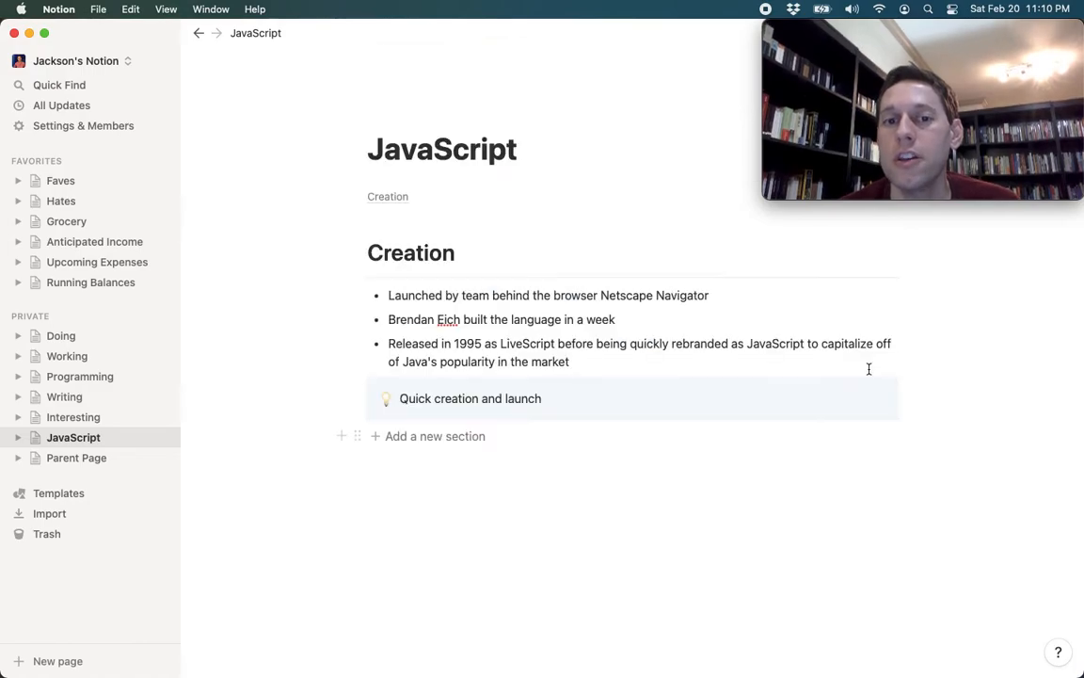
Generate a section with the template button and fill in heading "New Section", bullet "some new info" and callout "new summary".
click(439, 449)
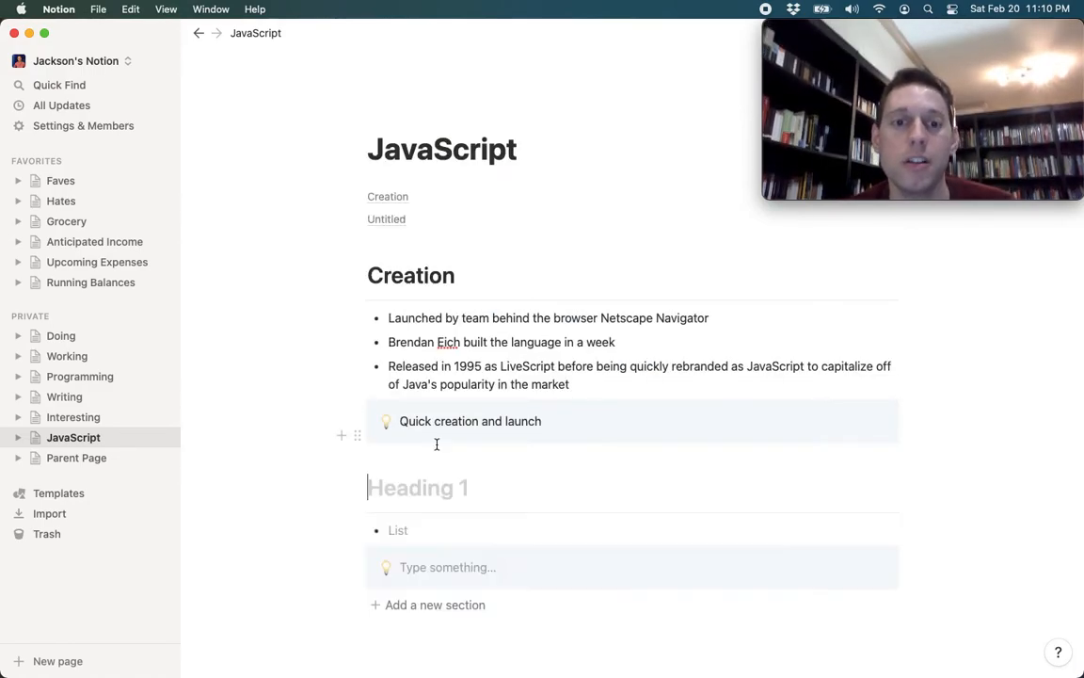
click(436, 499)
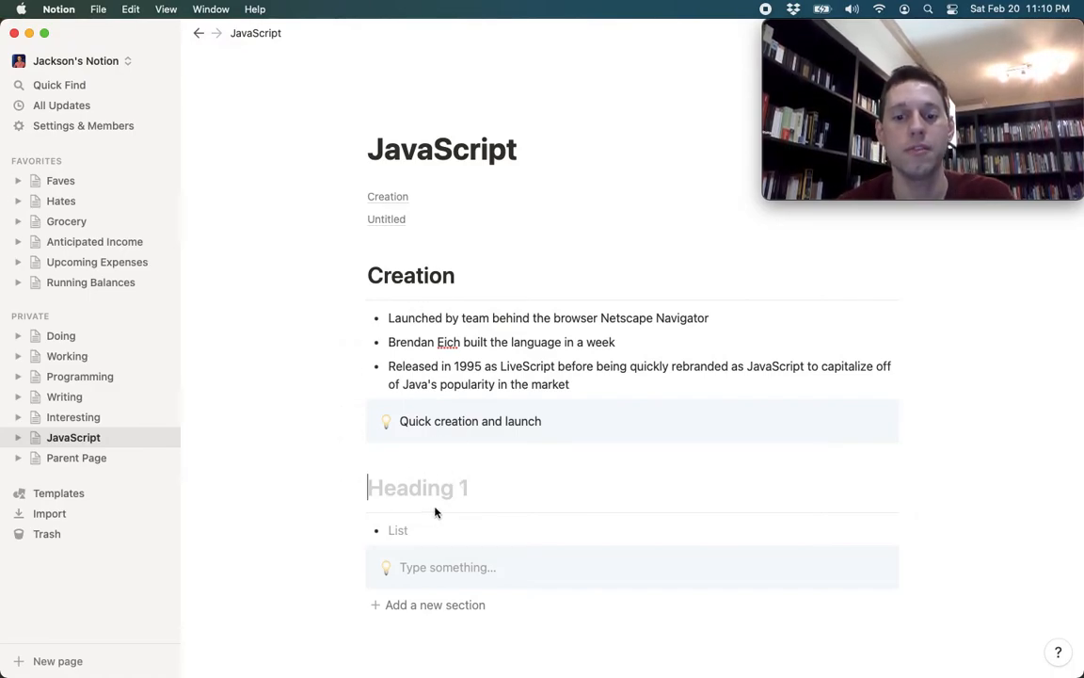
text(New Section)
text(some new info)
key(Down)
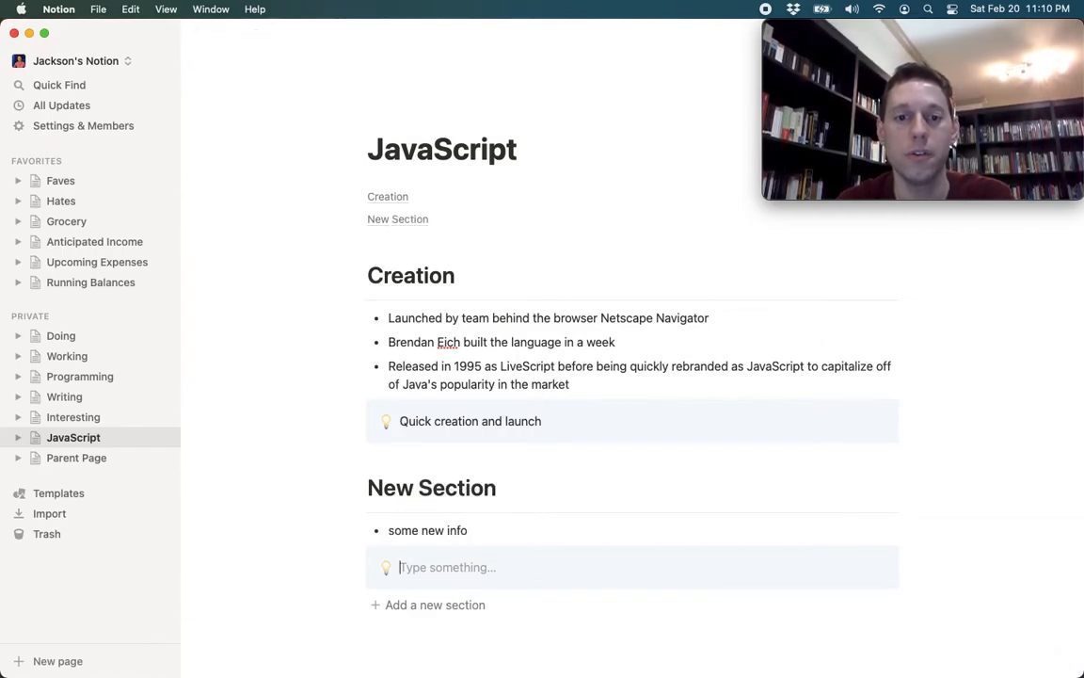
text(new summary)
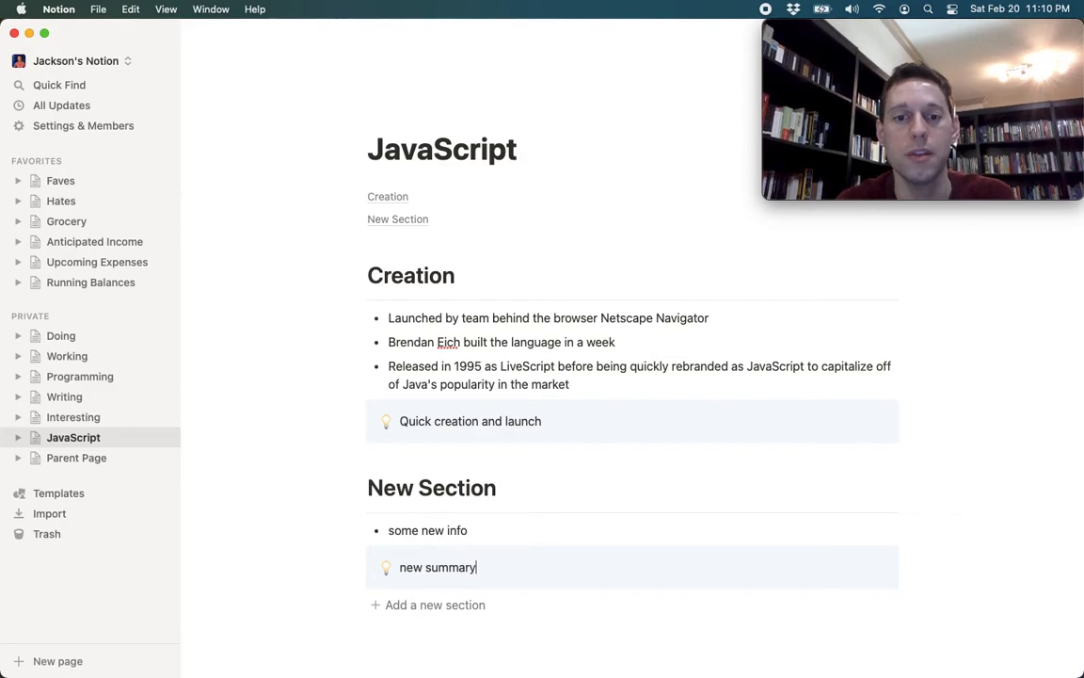
Generate two more blank sections below New Section with the template button.
click(433, 608)
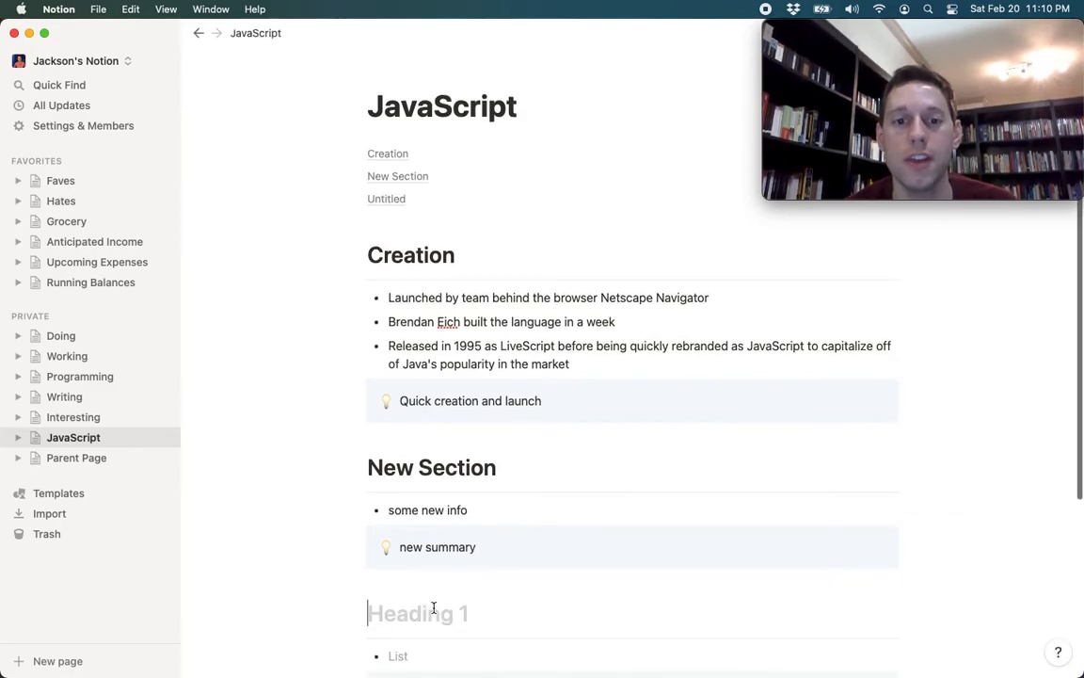
scroll(505, 475, down, 5)
click(442, 477)
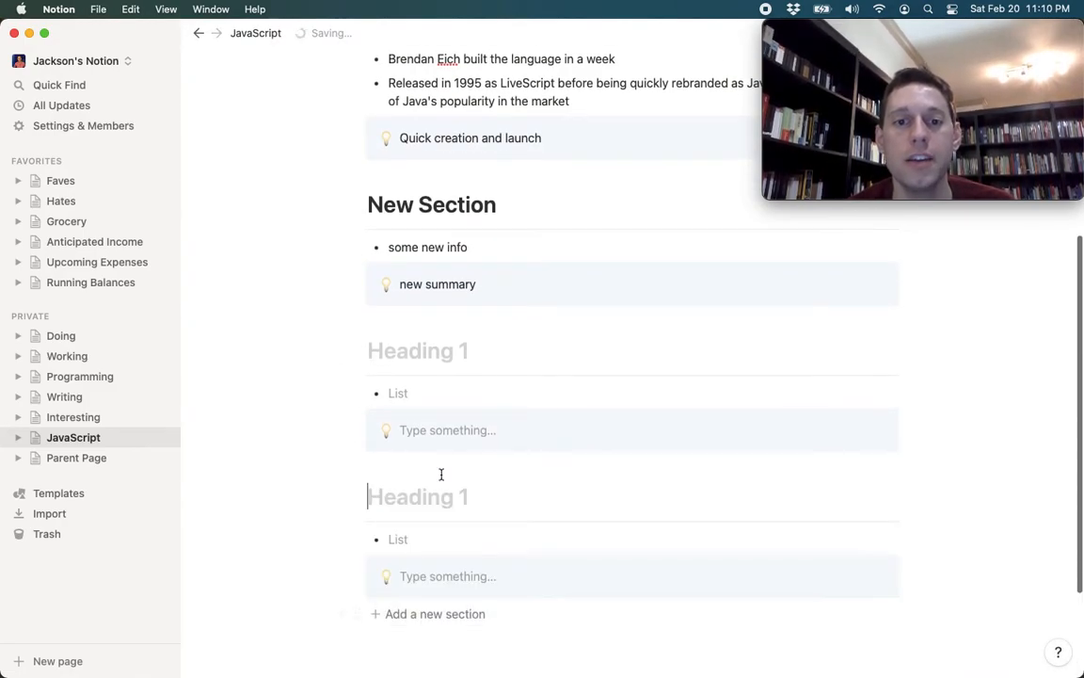
scroll(441, 475, down, 3)
scroll(442, 474, down, 1)
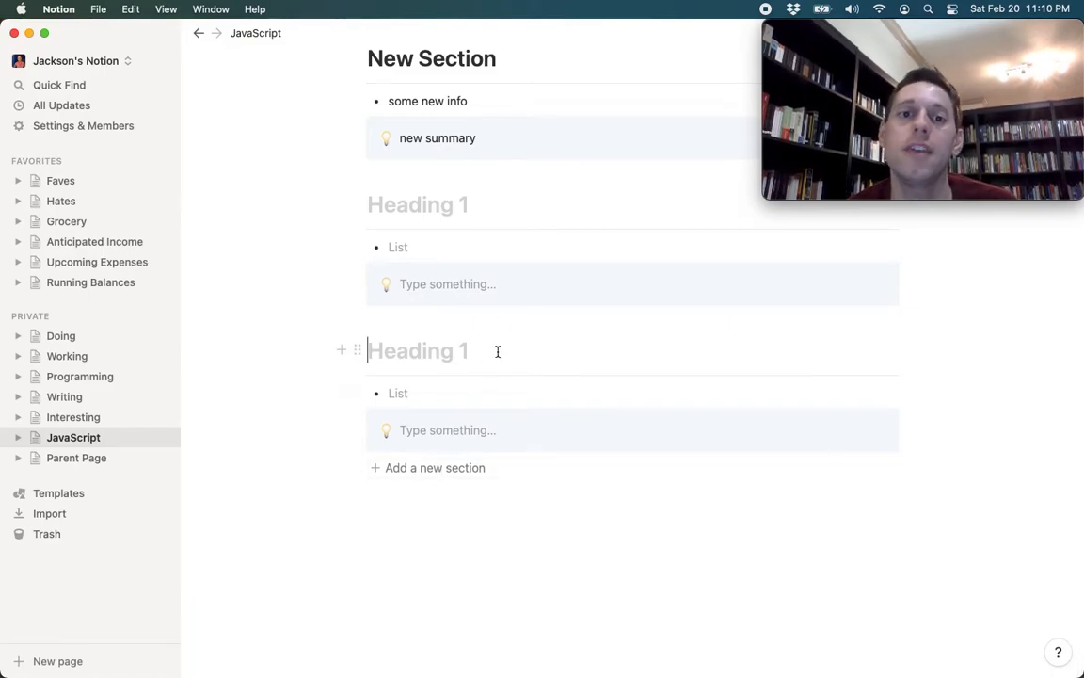
scroll(498, 351, up, 10)
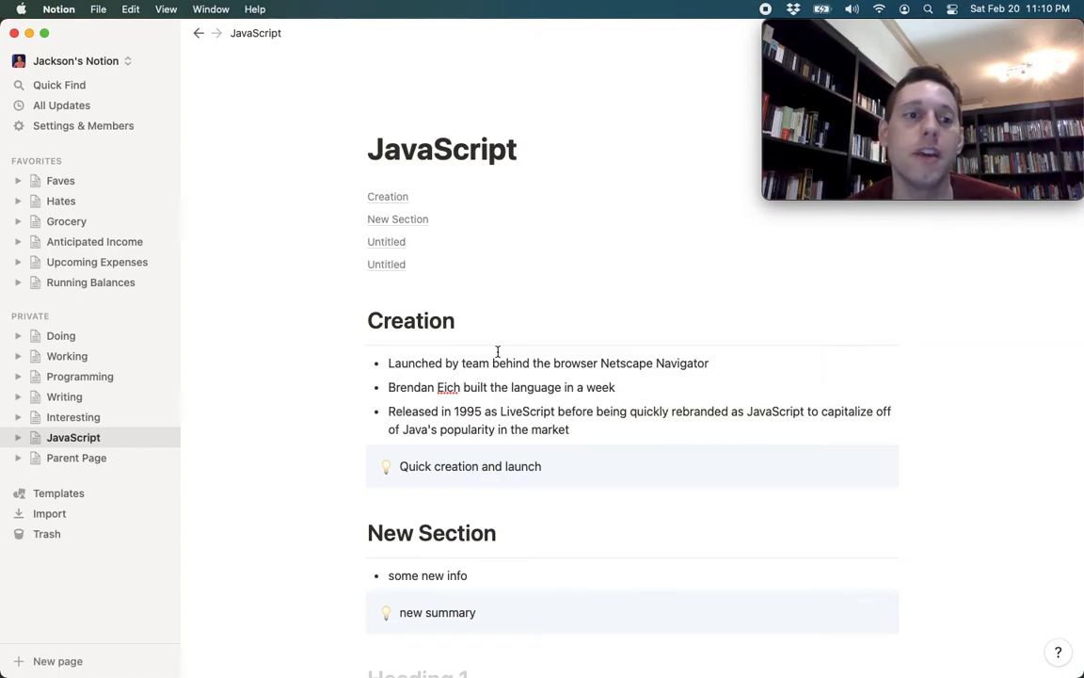
Open Parent Page and insert a template button block on its empty first line.
click(79, 463)
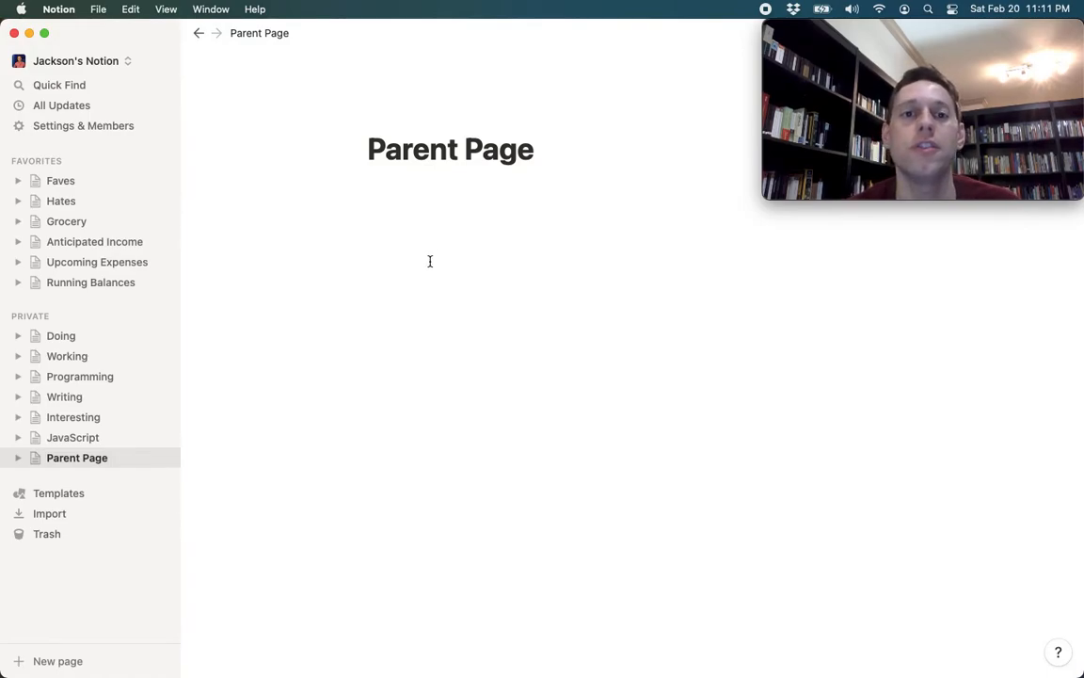
click(426, 195)
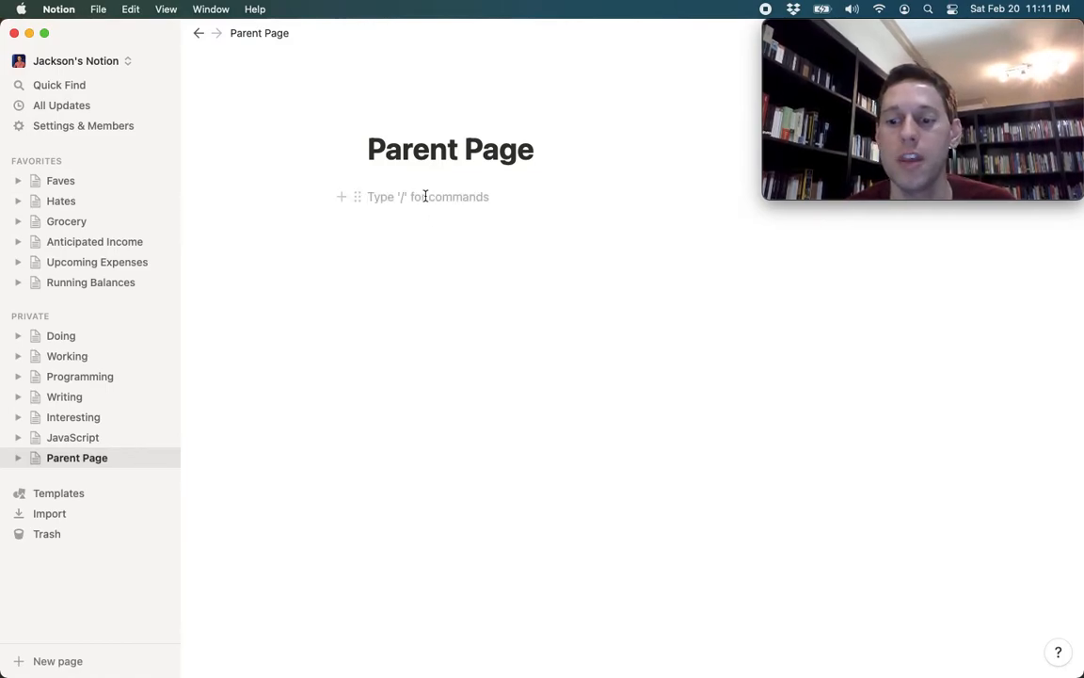
text(/temp)
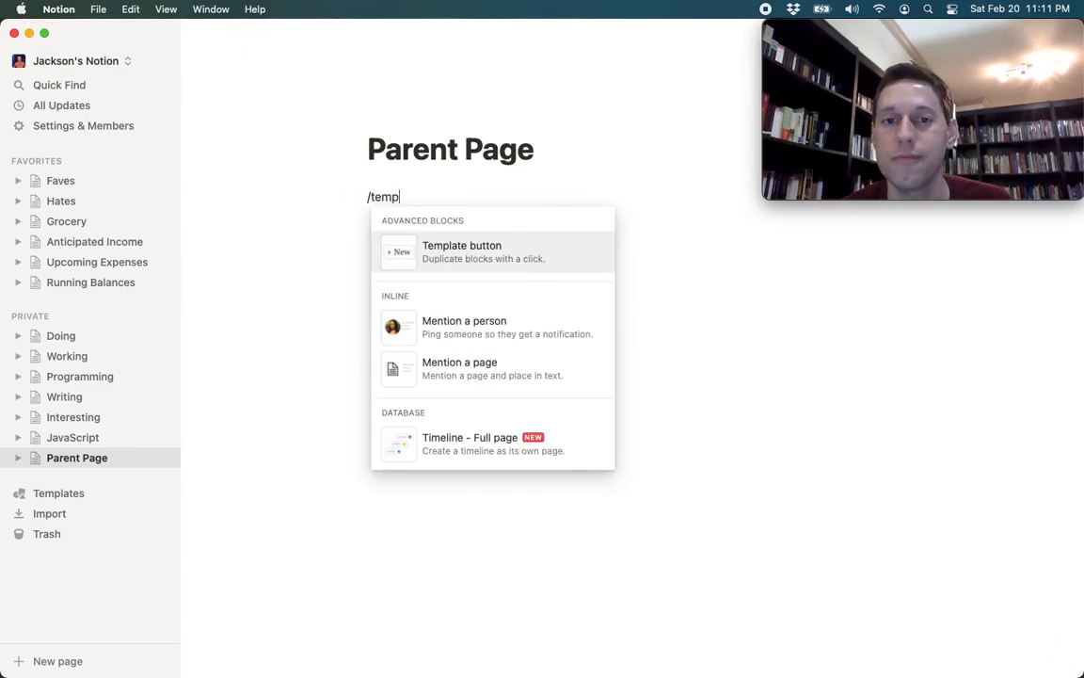
key(Return)
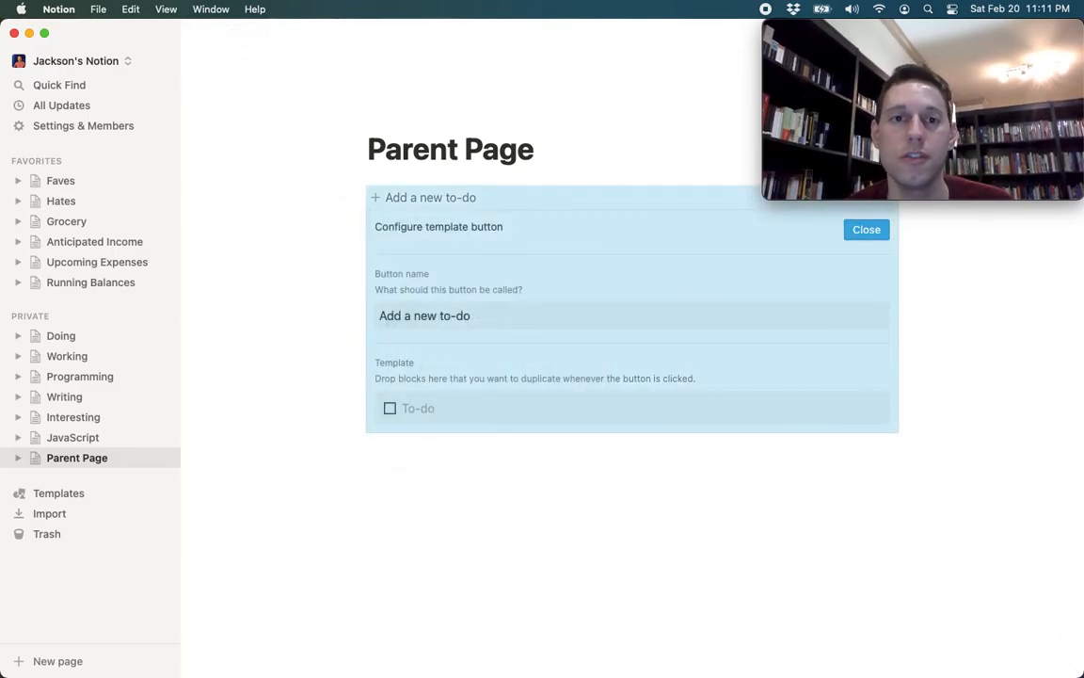
Name the template button "Add a new page", remove the default to-do from its template, and close the configuration.
click(496, 316)
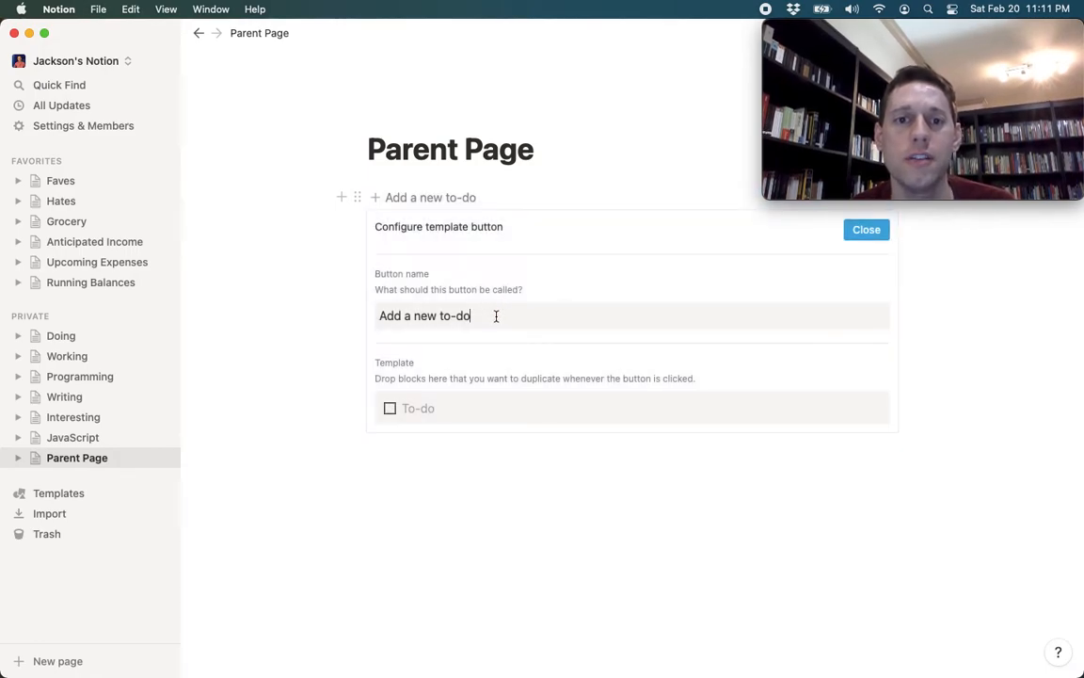
key(BackSpace)
key(BackSpace)
key(BackSpace)
key(BackSpace)
key(BackSpace)
text(page)
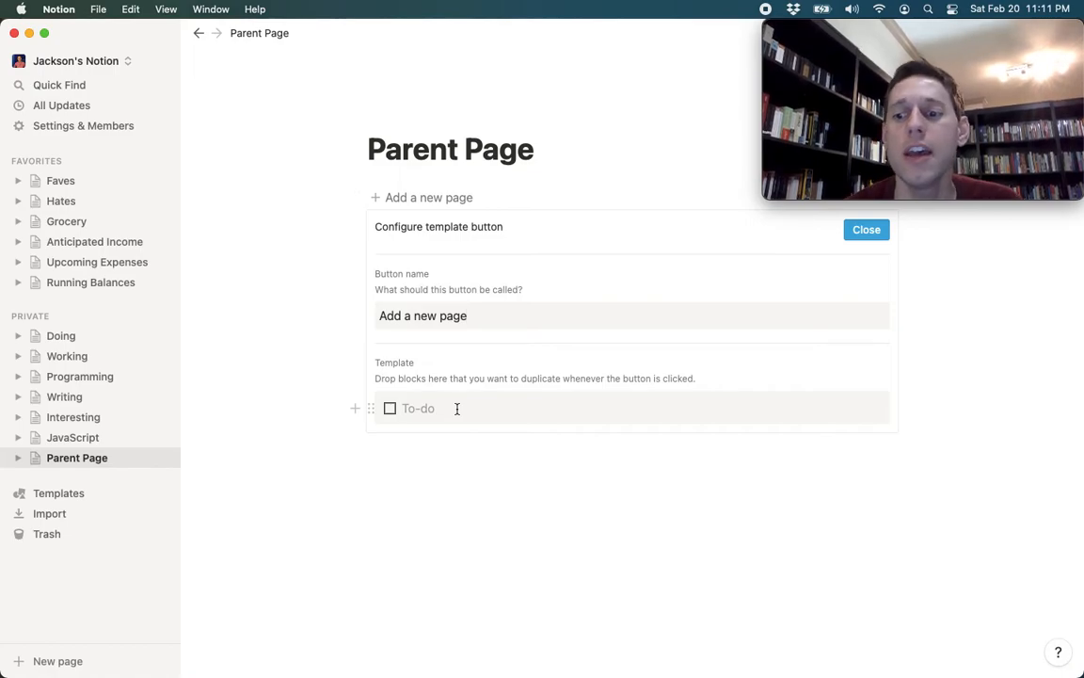
key(BackSpace)
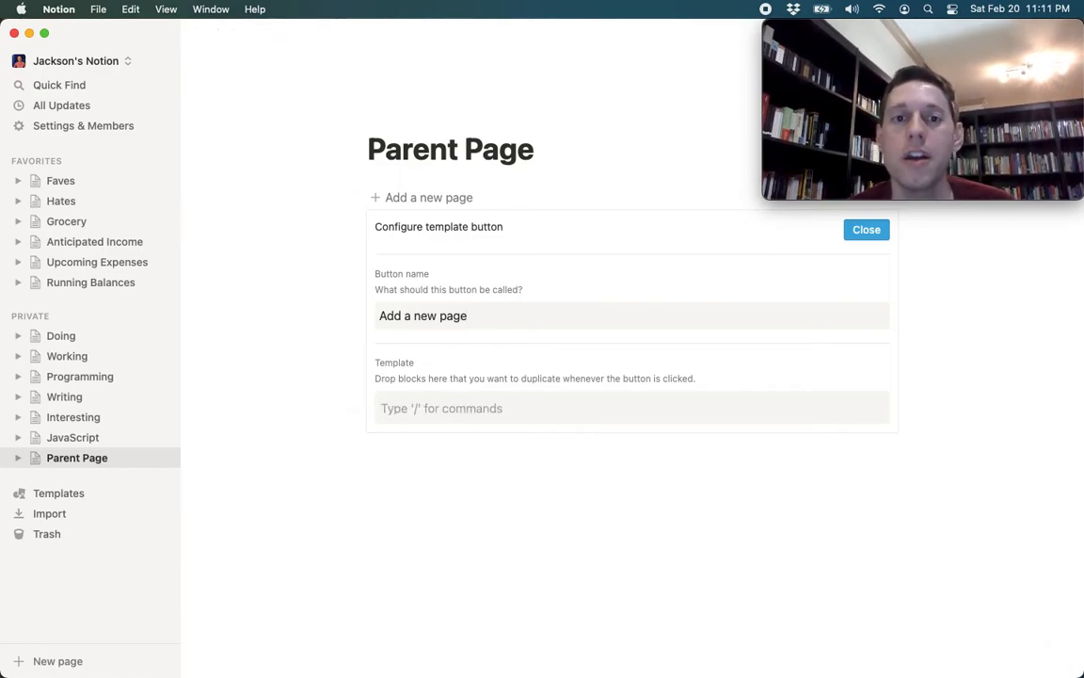
click(867, 231)
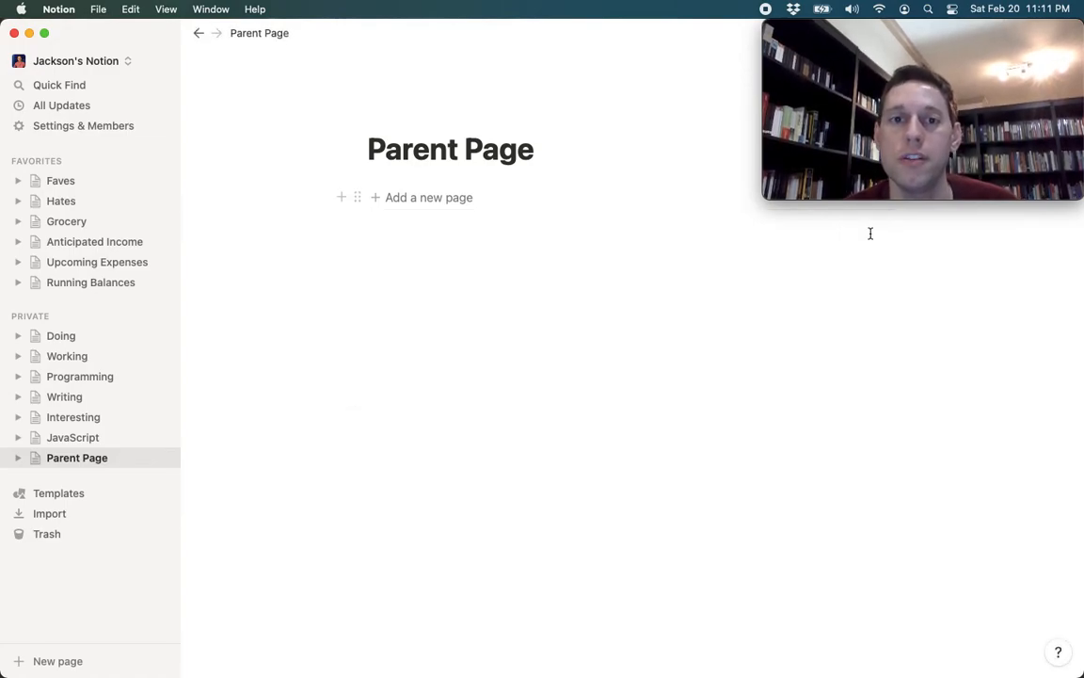
Insert a sub-page on the line below the "Add a new page" button and start it as an empty page.
click(414, 197)
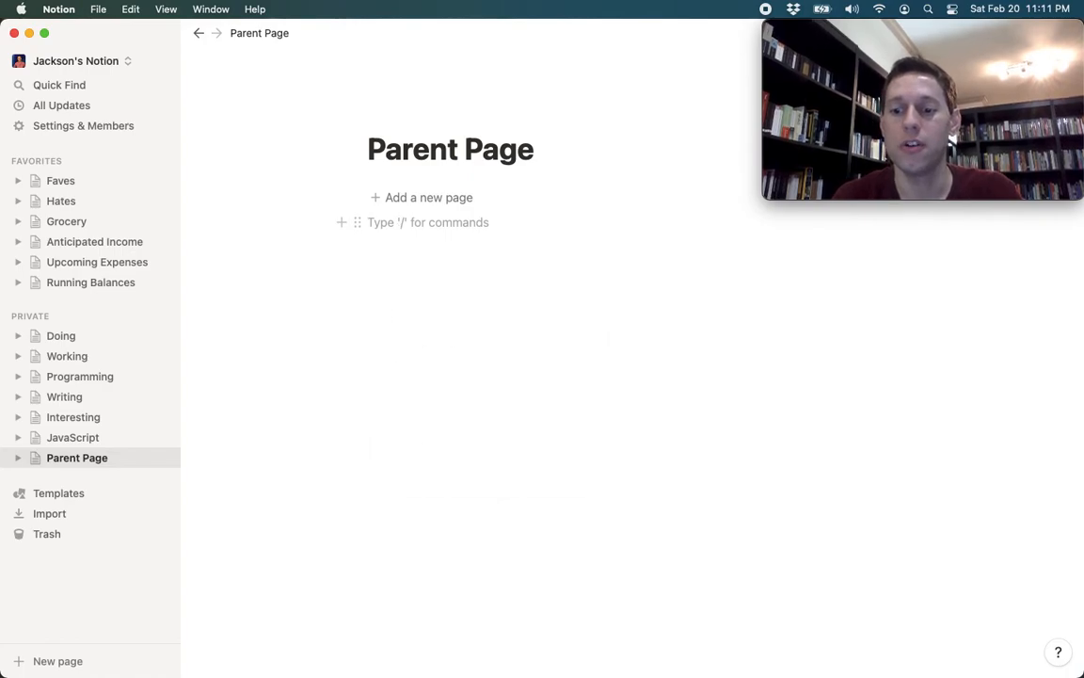
text(/page)
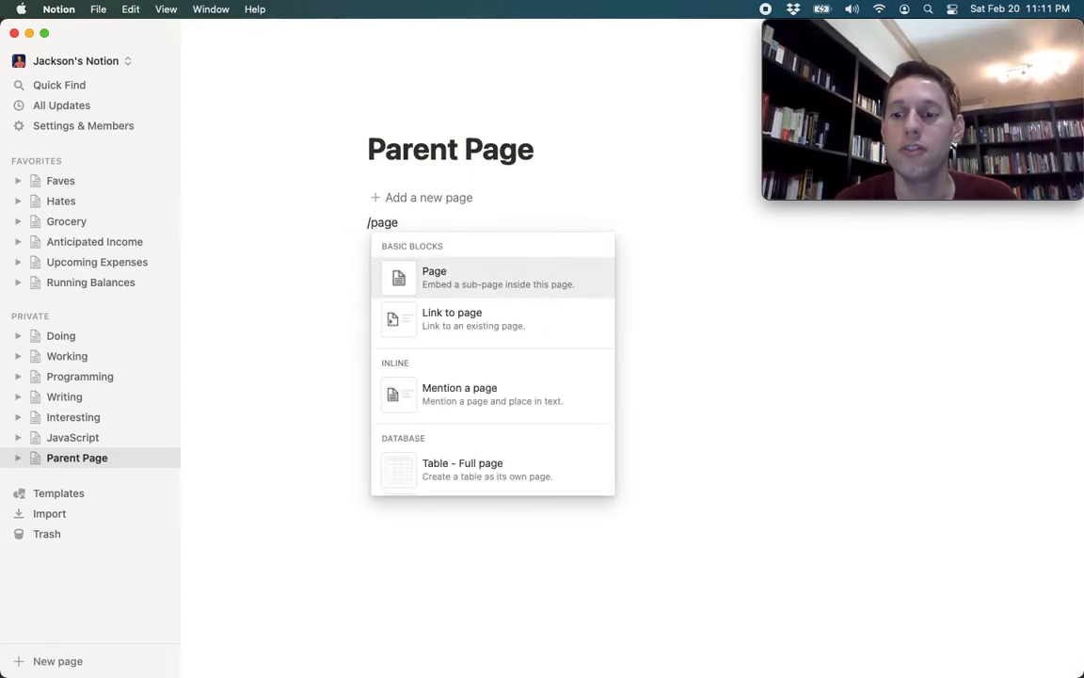
key(Return)
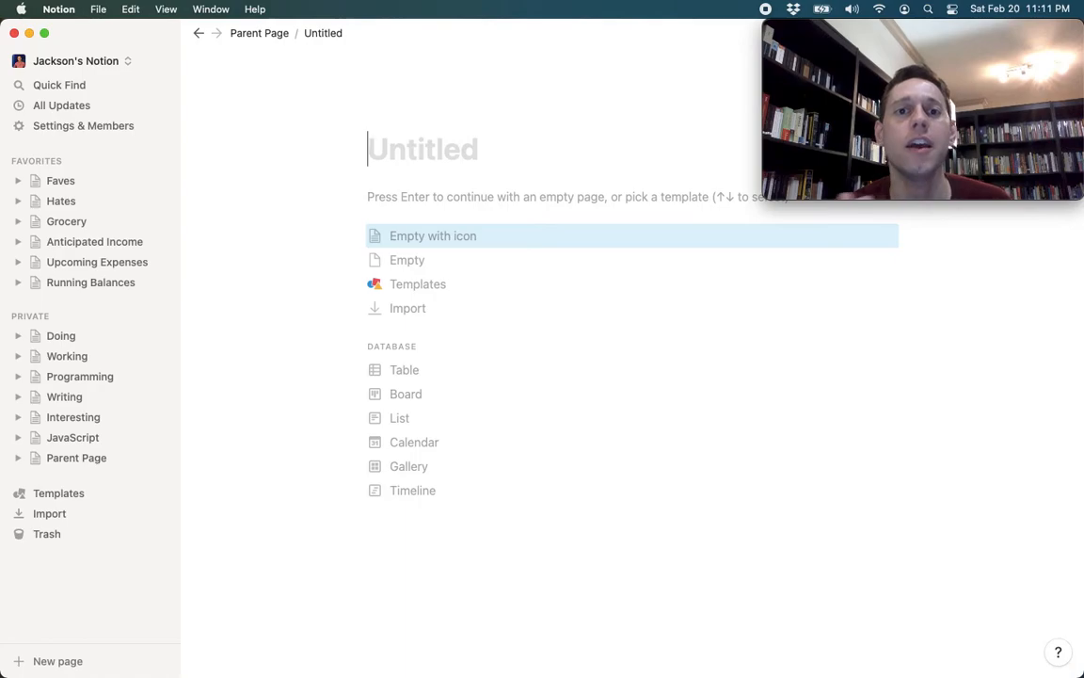
click(417, 197)
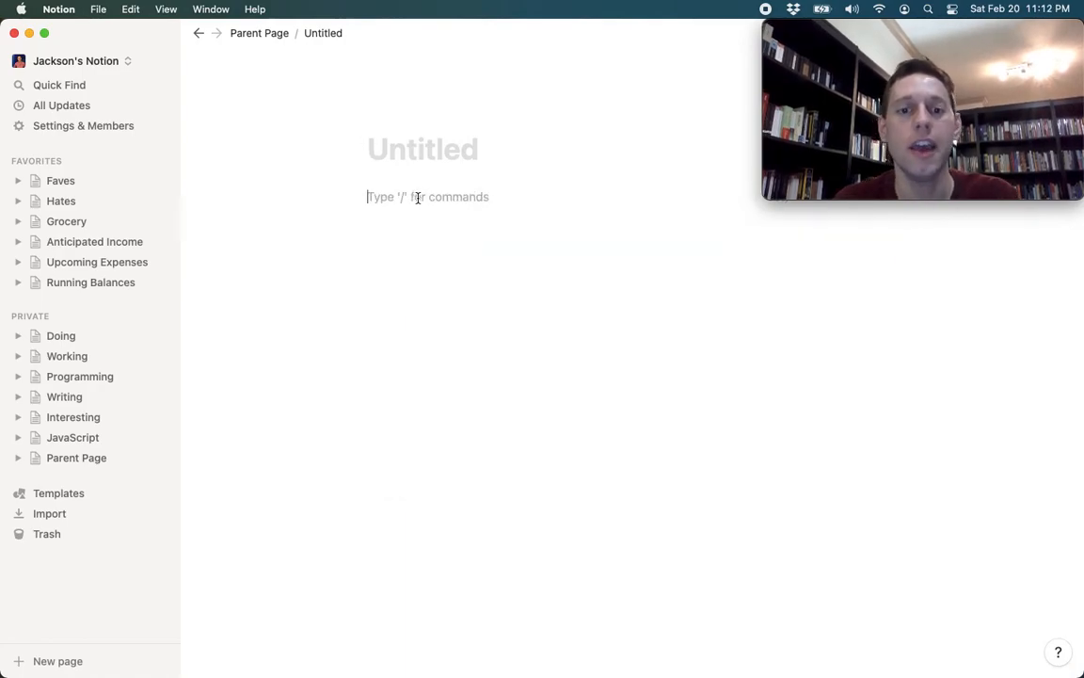
Insert a table of contents block on the first line of the untitled sub-page.
text(/)
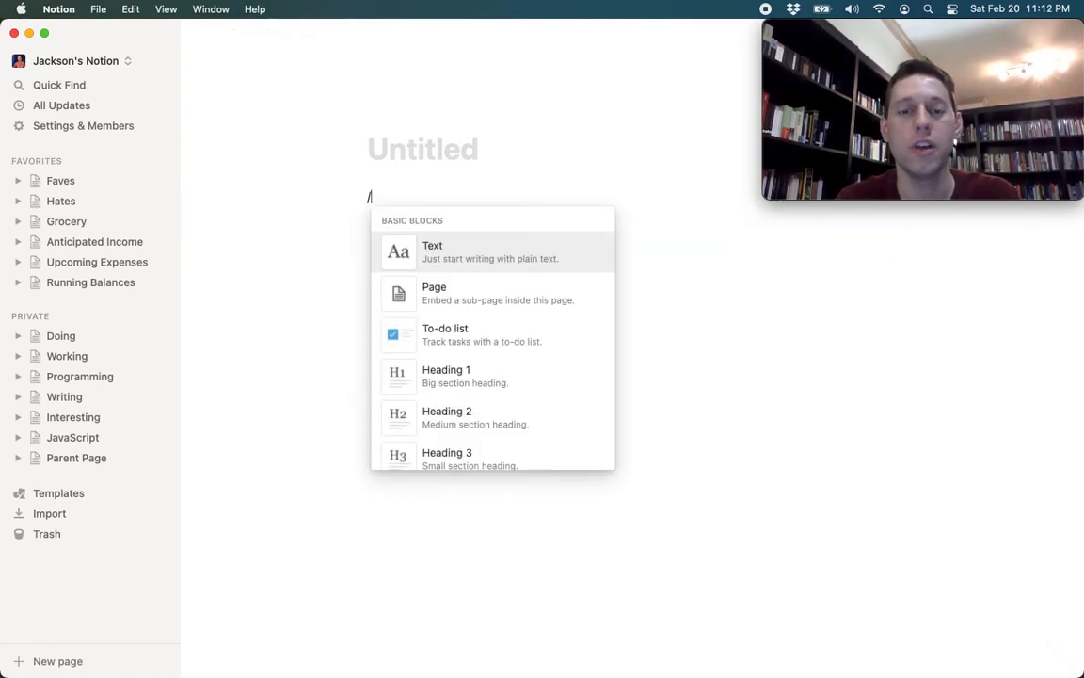
text(tabl)
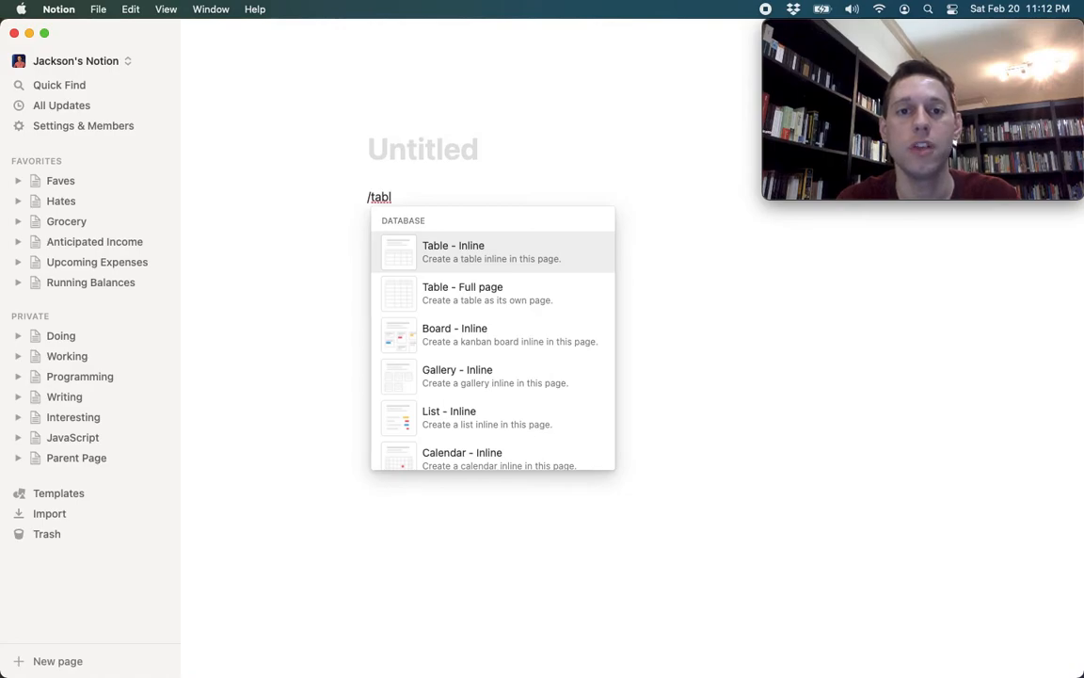
text(e of)
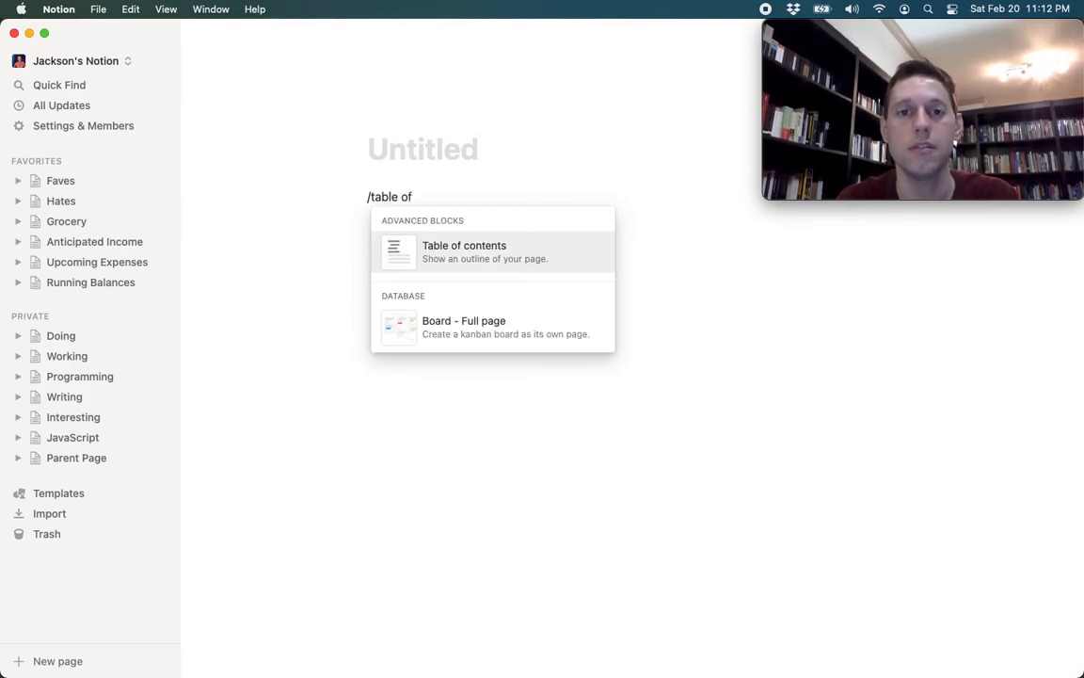
key(Return)
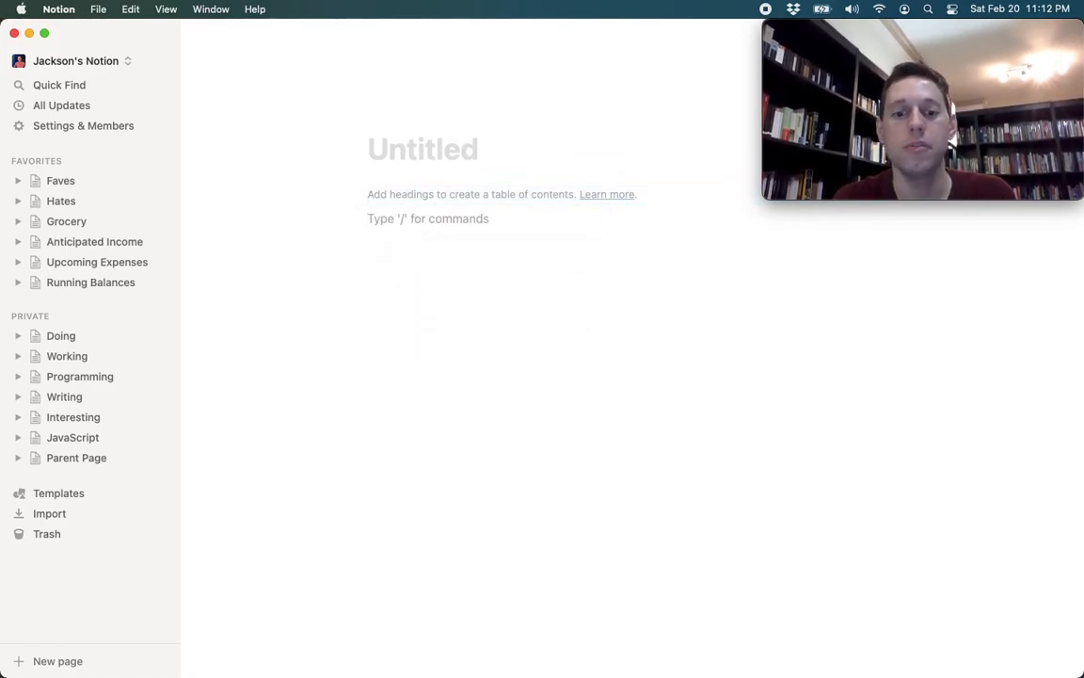
Add a Heading 1 reading "alkjdsf" below the table of contents, with a divider underneath it.
text(/h1)
key(Return)
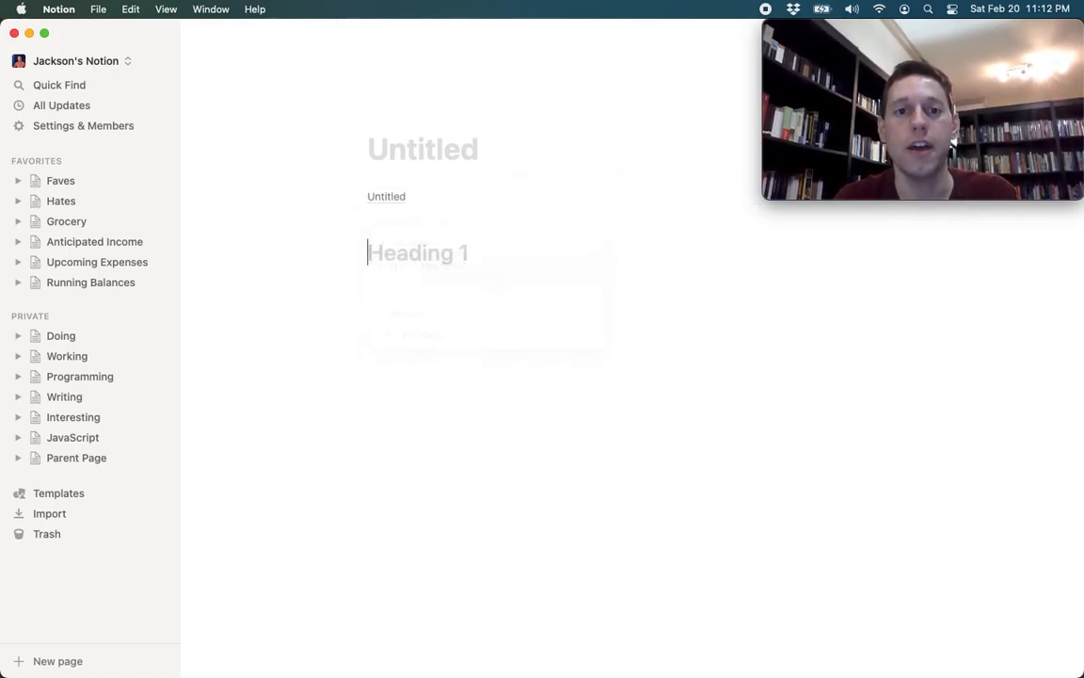
text(alkjdsf)
key(Return)
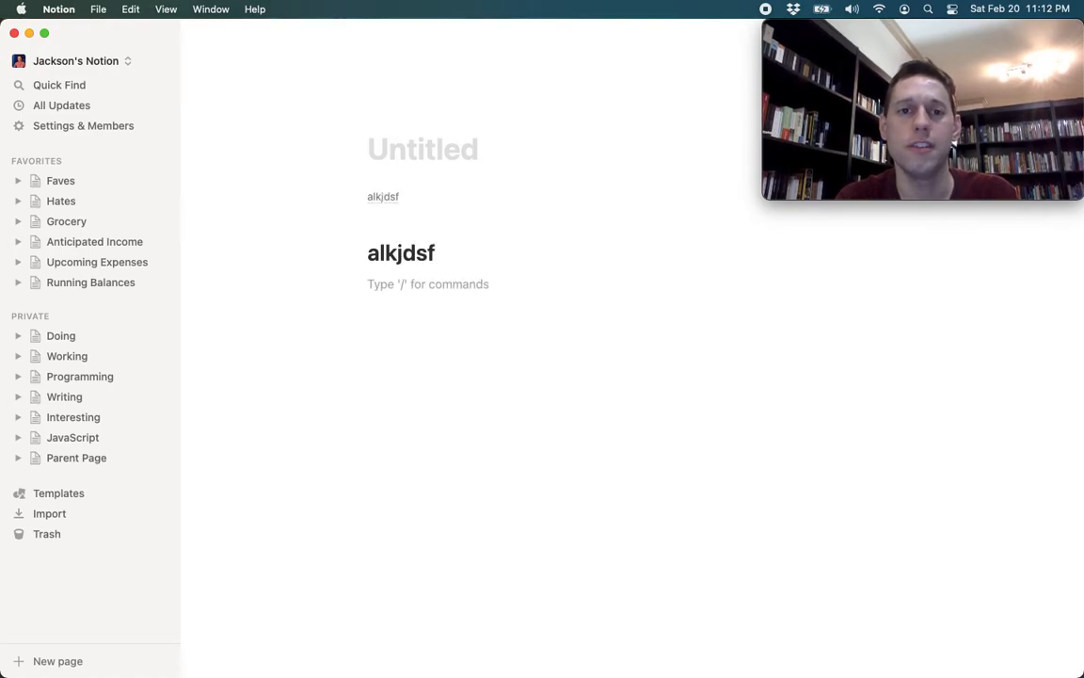
text(/)
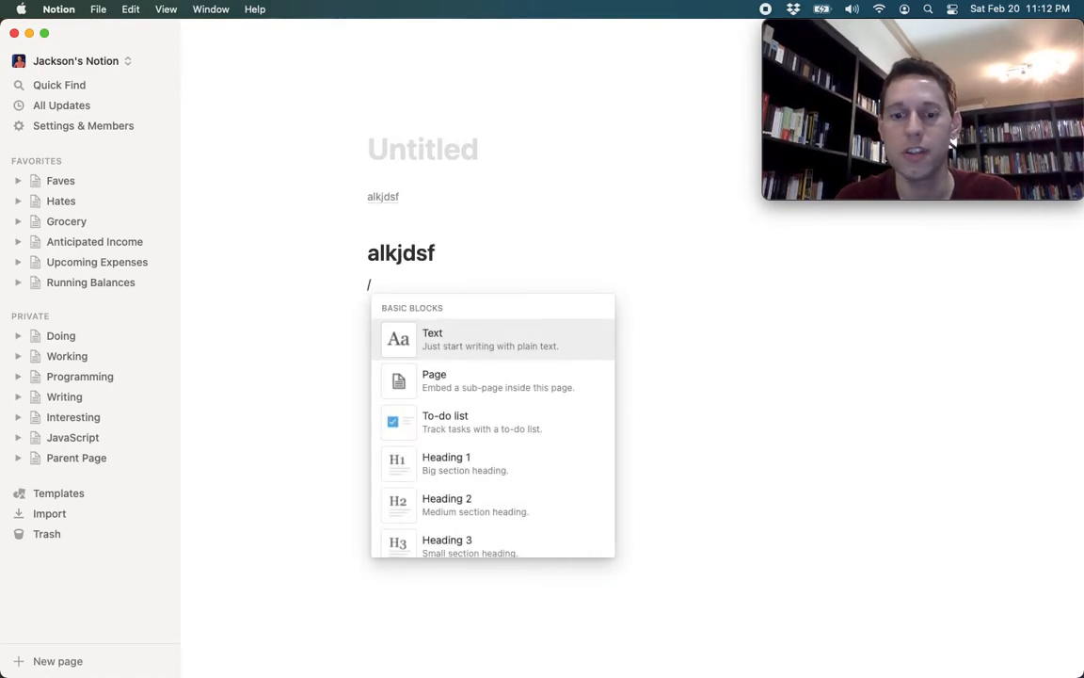
text(div)
key(Return)
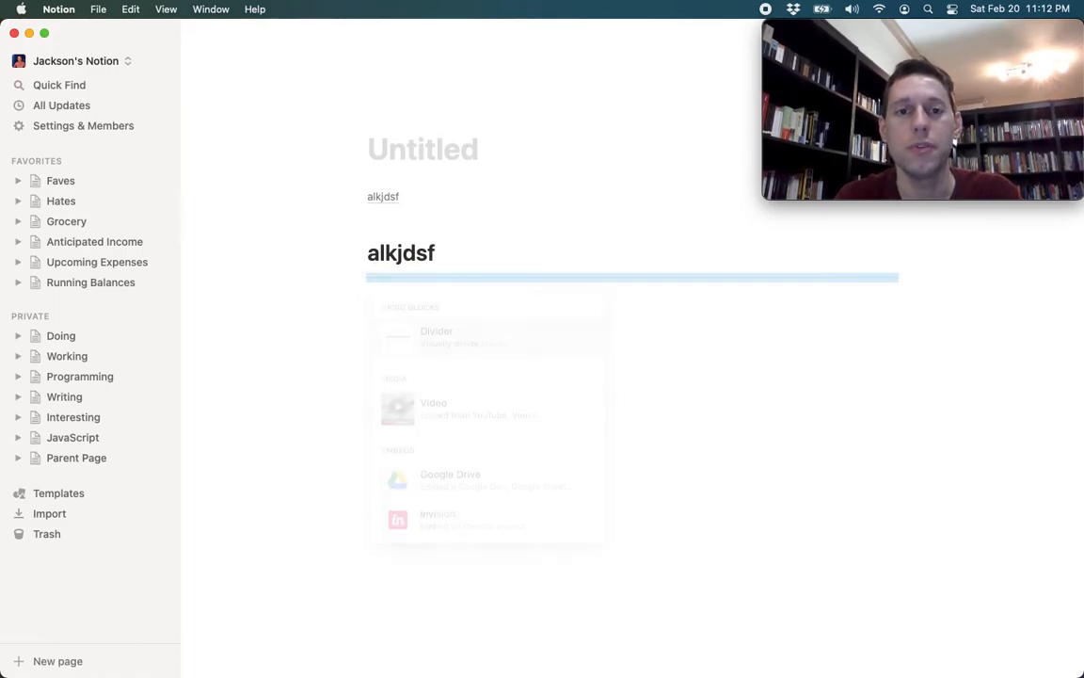
Add a bulleted list item reading "alkdsjf" below the divider, followed by an empty callout block.
text(/bull)
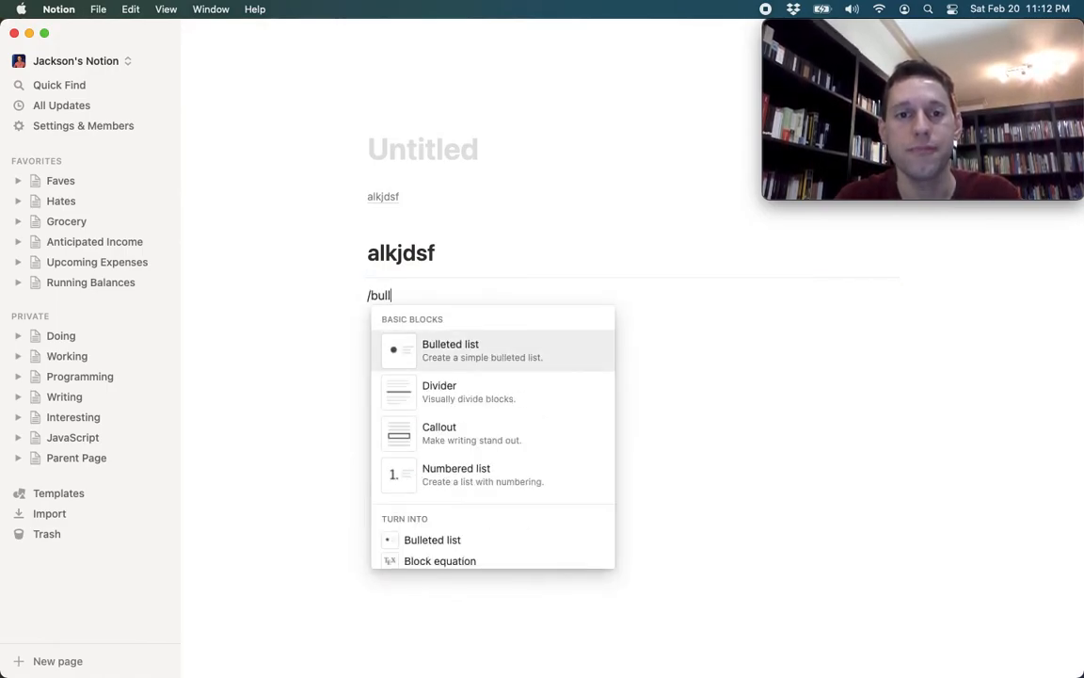
key(Return)
text(alkdsjf)
key(Return)
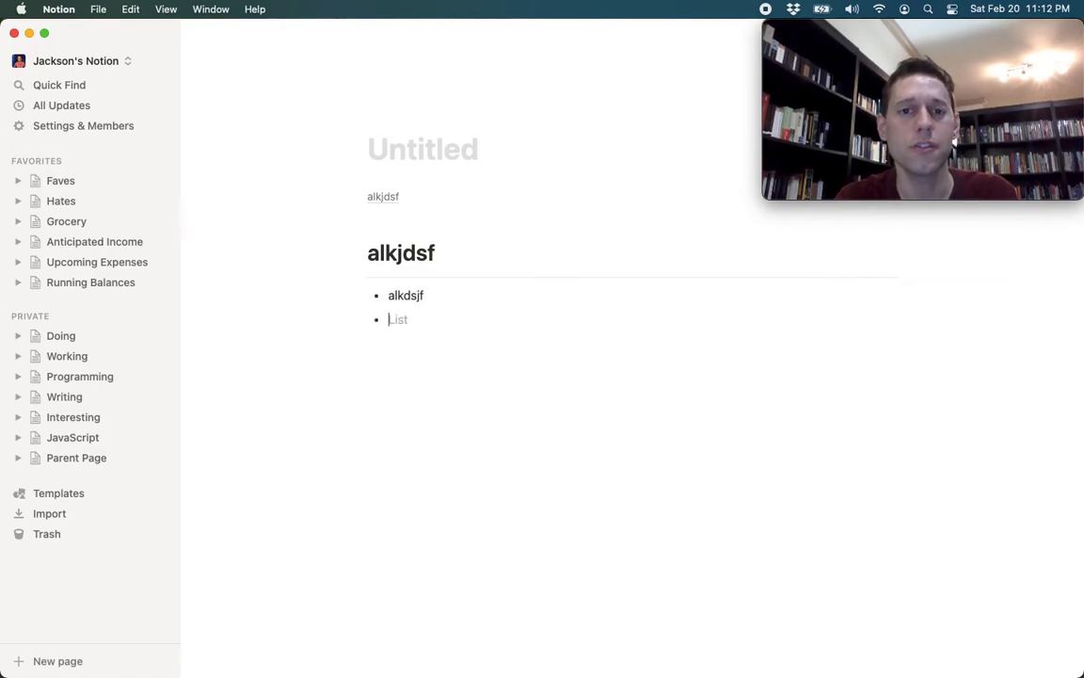
key(BackSpace)
text(/cal)
key(Return)
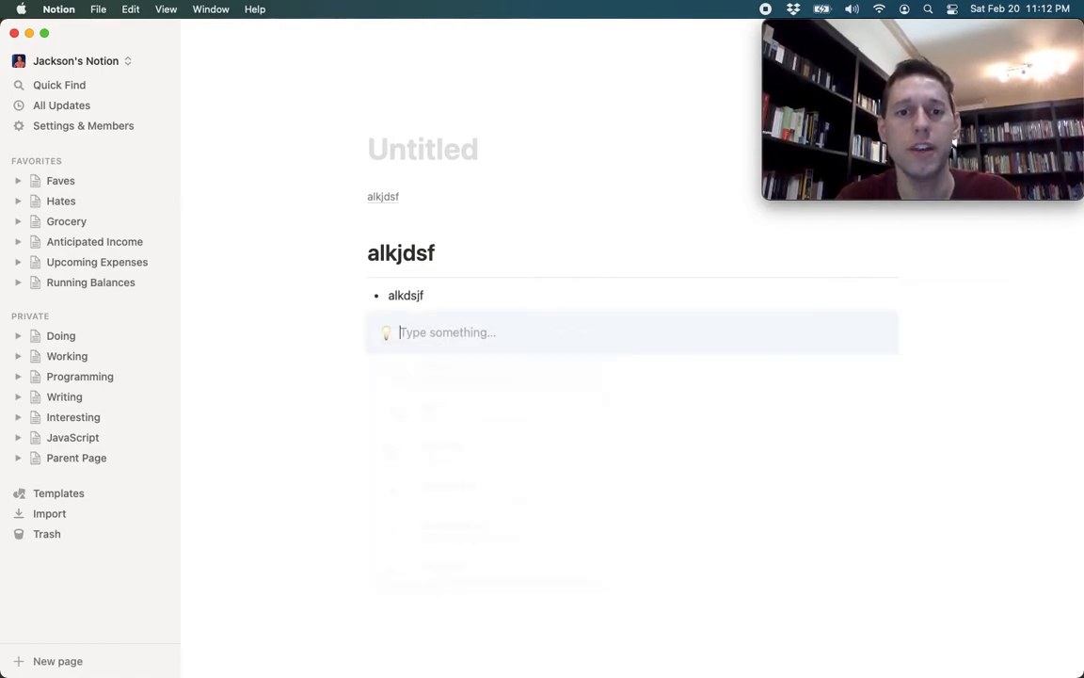
Clear the placeholder text from the heading and the bullet item, keeping both blocks empty.
click(443, 252)
key(BackSpace)
key(BackSpace)
key(BackSpace)
key(BackSpace)
key(BackSpace)
key(BackSpace)
key(BackSpace)
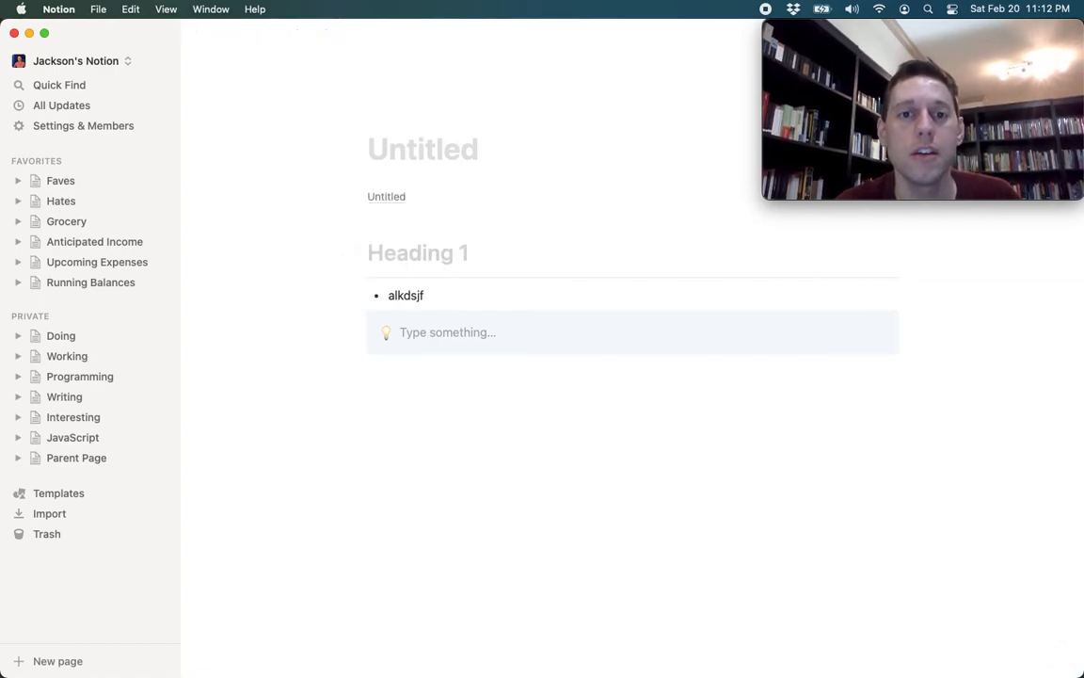
key(BackSpace)
key(BackSpace)
key(BackSpace)
key(BackSpace)
key(BackSpace)
key(BackSpace)
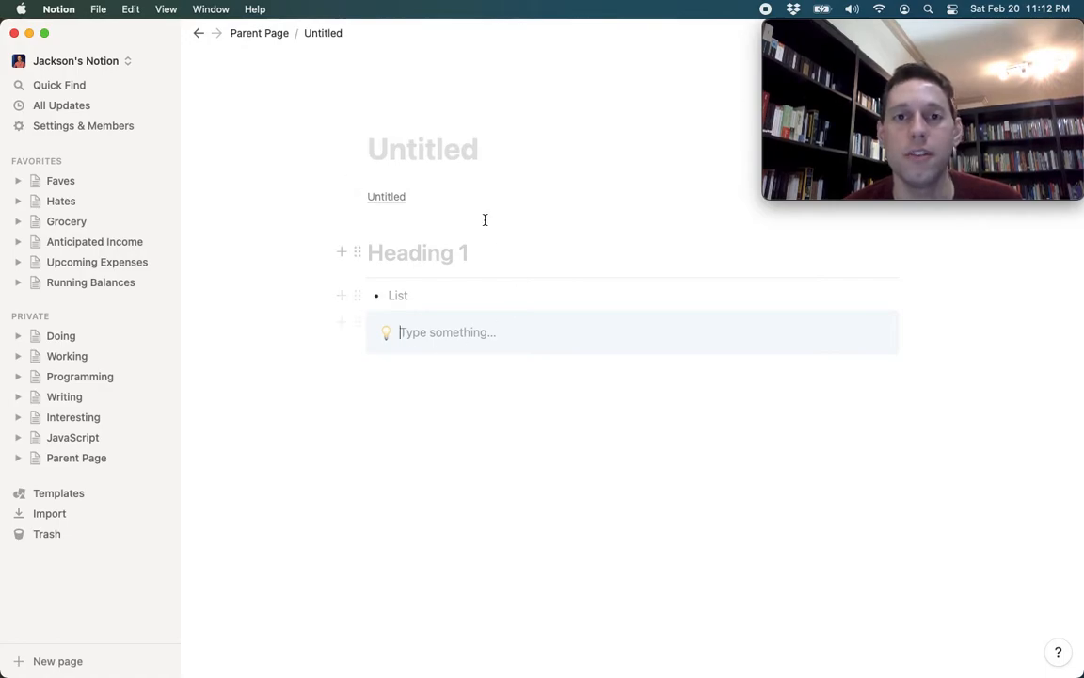
On Parent Page, move the untitled sub-page into the "Add a new page" button's template, remove the empty line, and close the configuration.
click(261, 34)
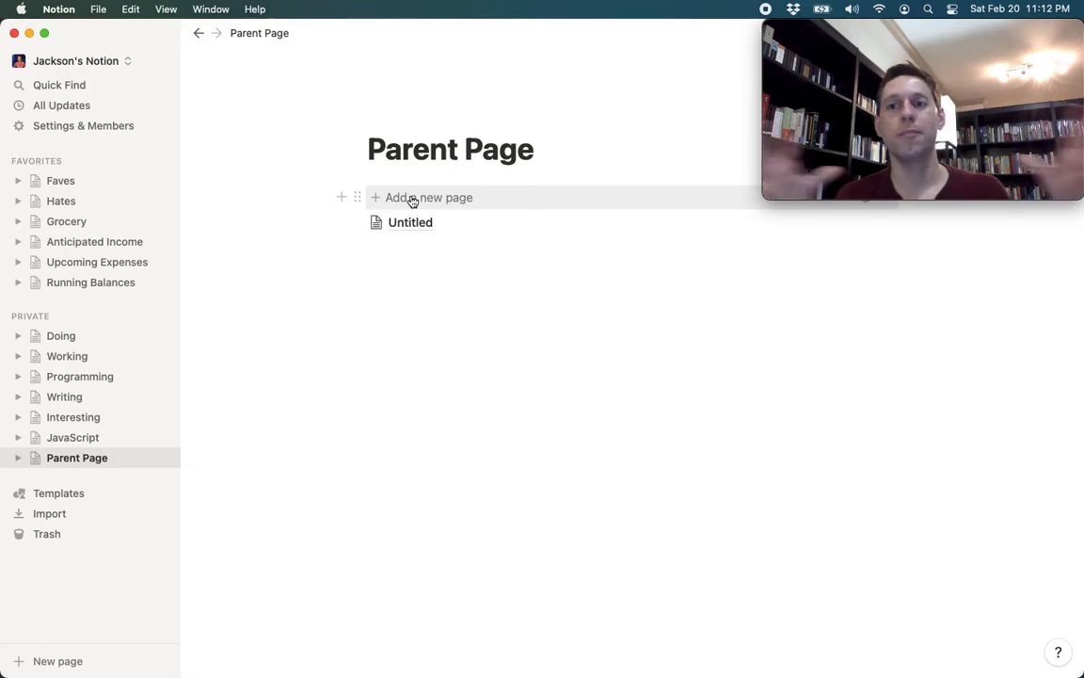
click(358, 200)
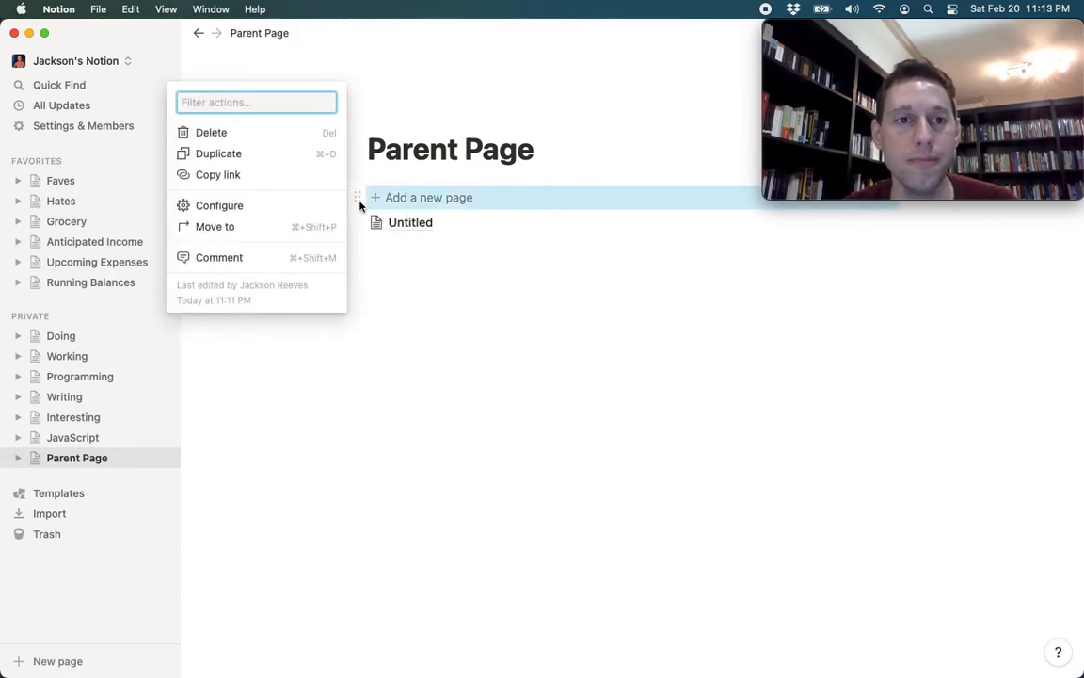
click(274, 207)
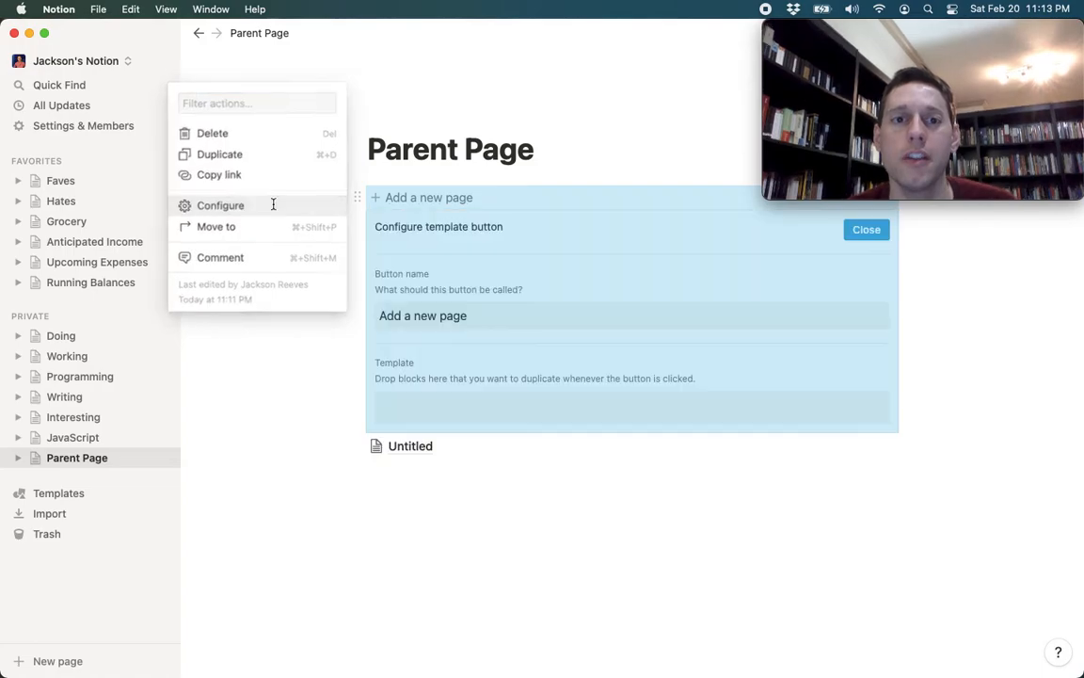
click(431, 398)
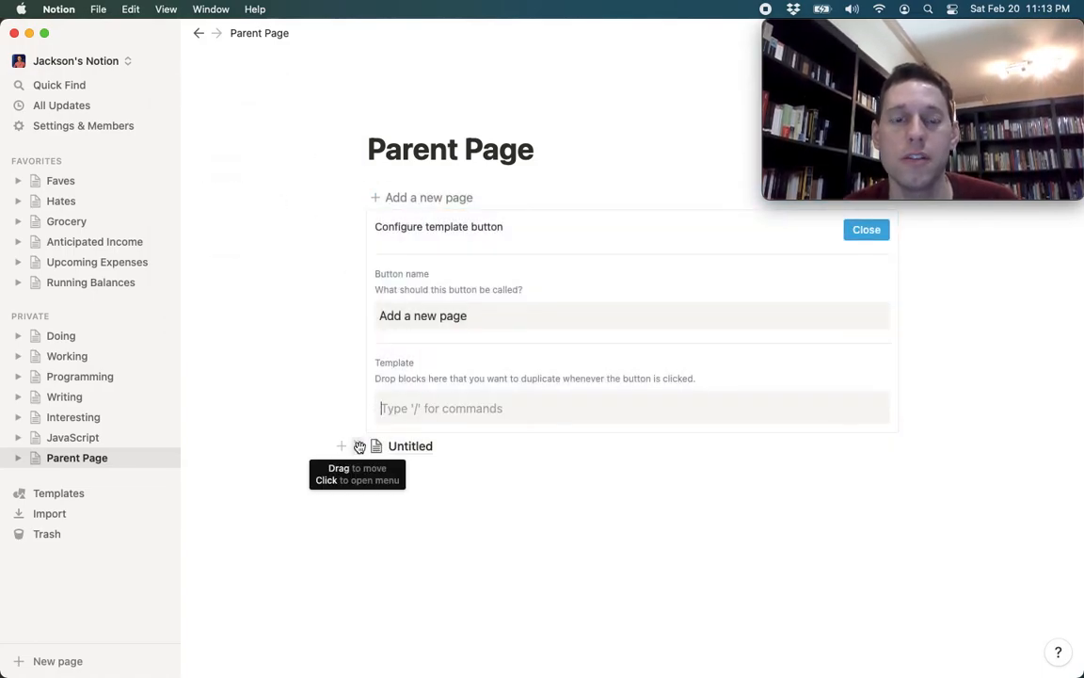
drag(358, 447, 395, 405)
click(419, 434)
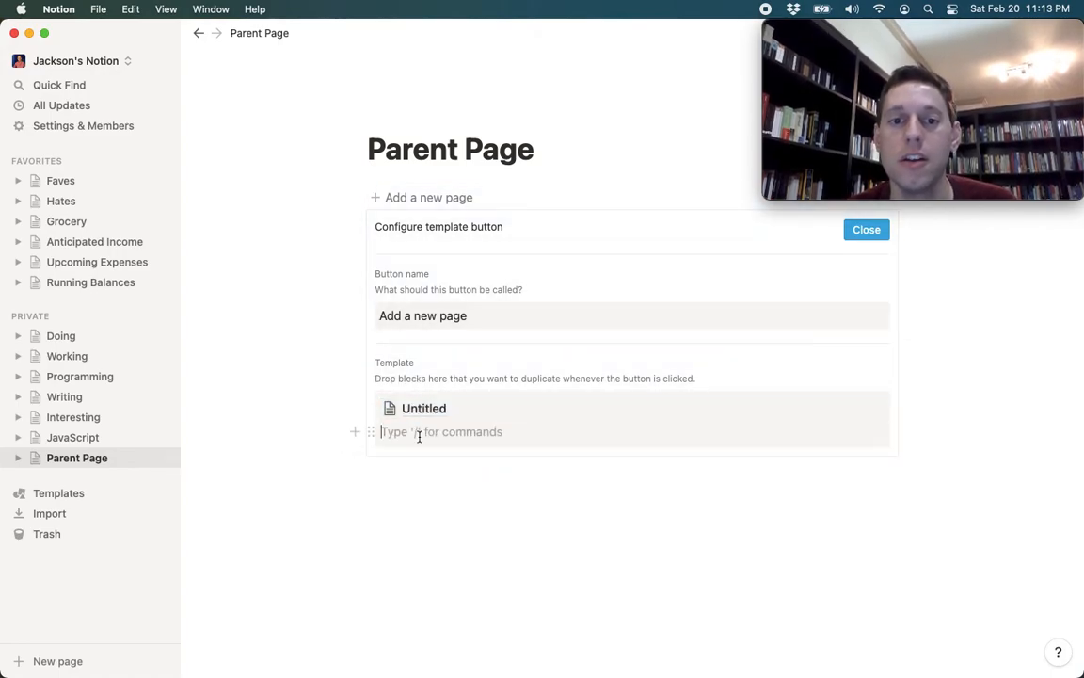
key(BackSpace)
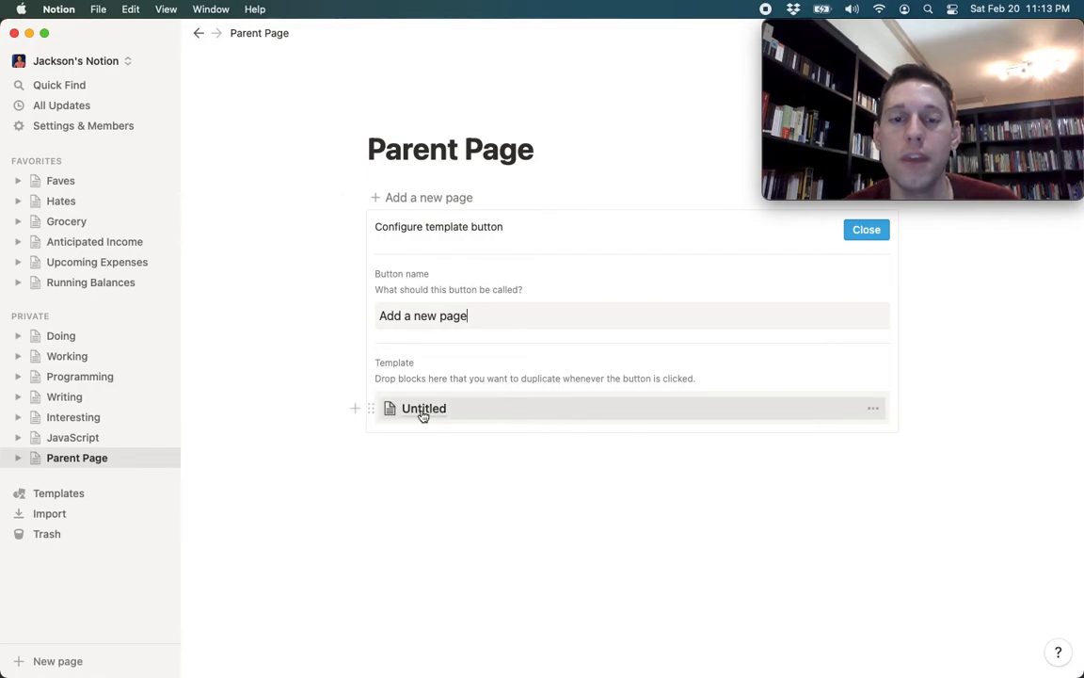
click(864, 231)
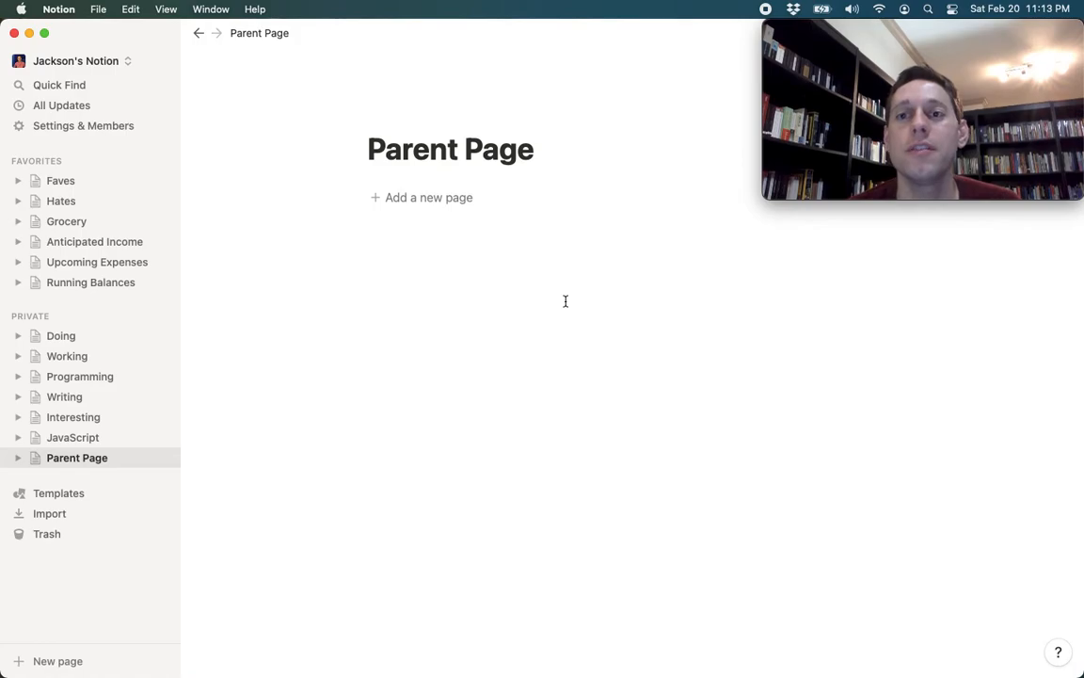
Generate a page with the template button, title it "New Page", and fill in heading "New Heading", bullet "new info" and callout "new summary".
click(407, 199)
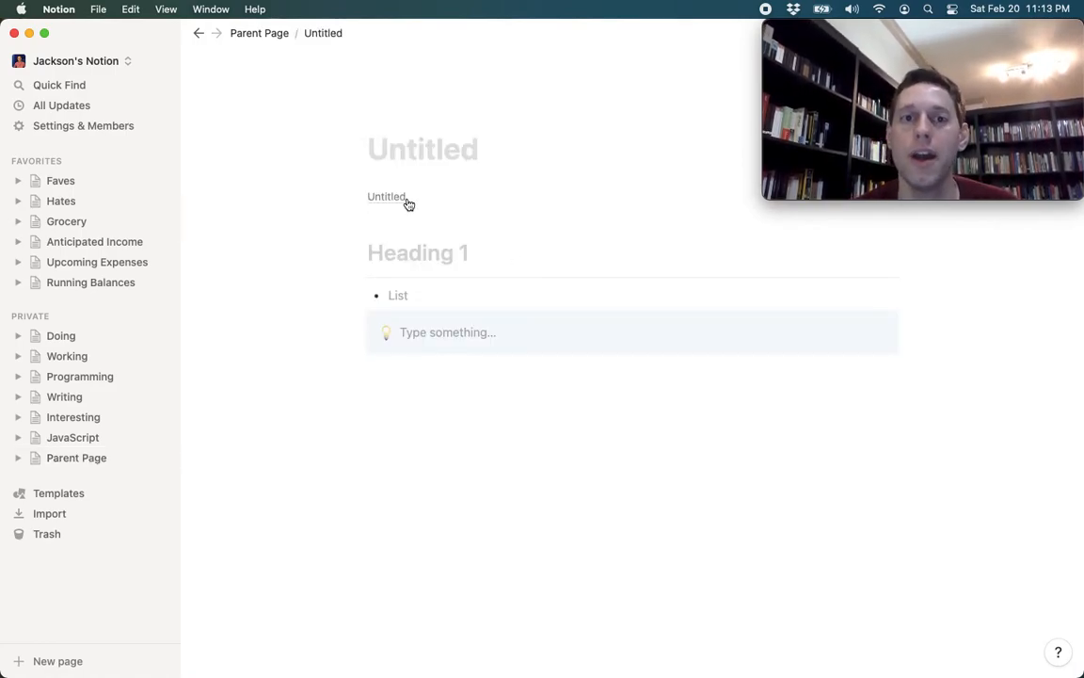
text(New Page)
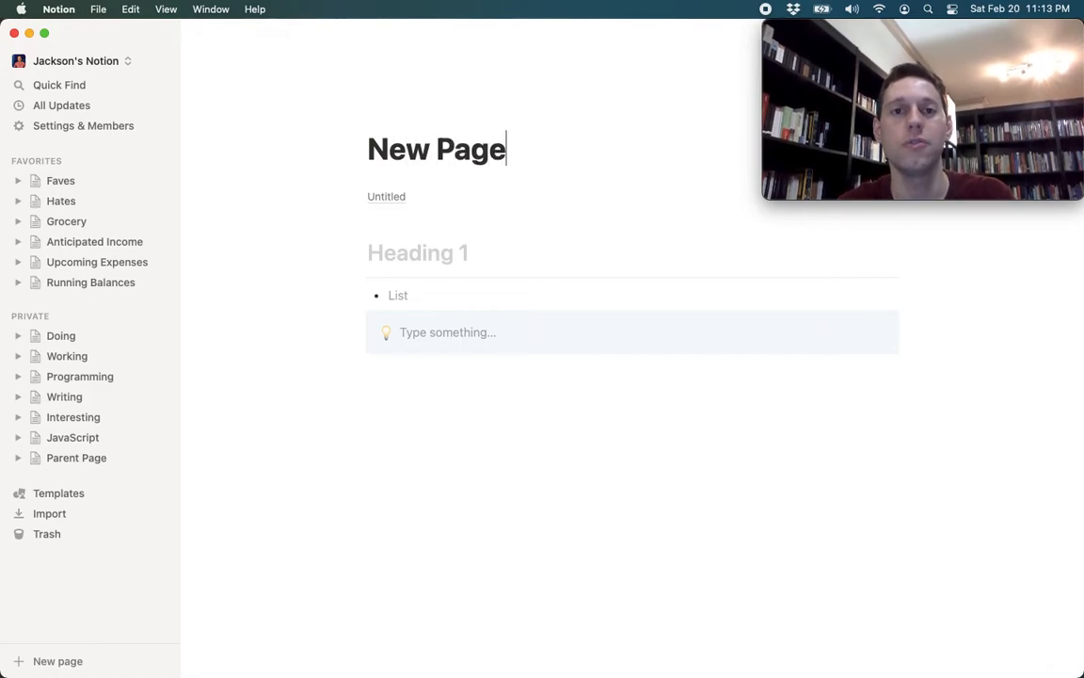
click(414, 254)
text(New Headi)
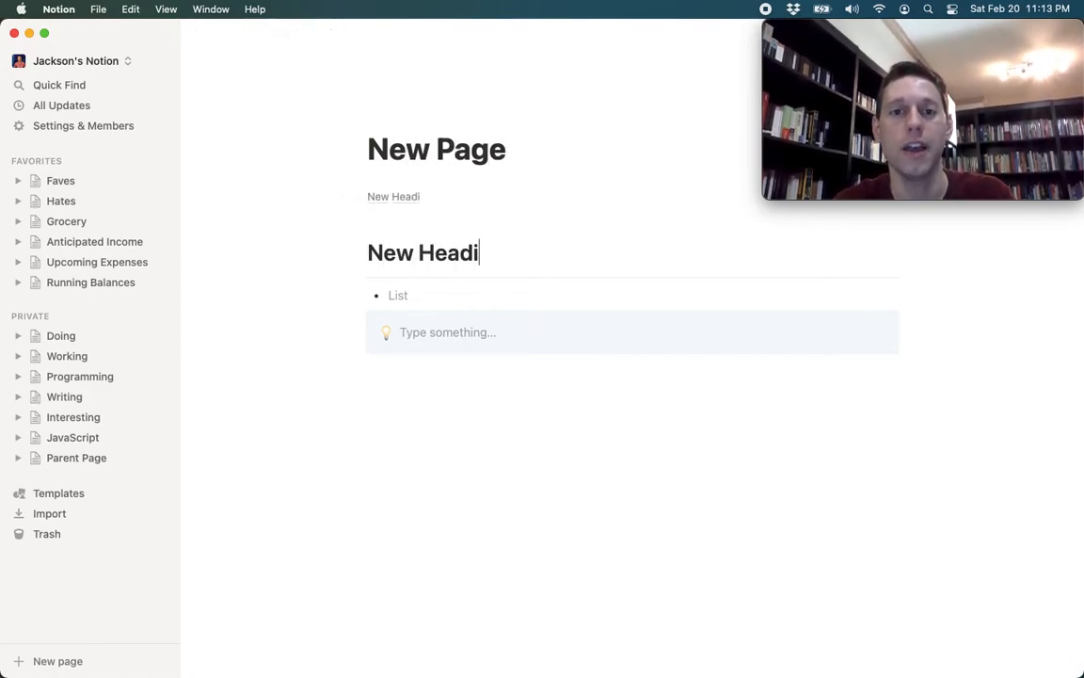
text(ngnew info)
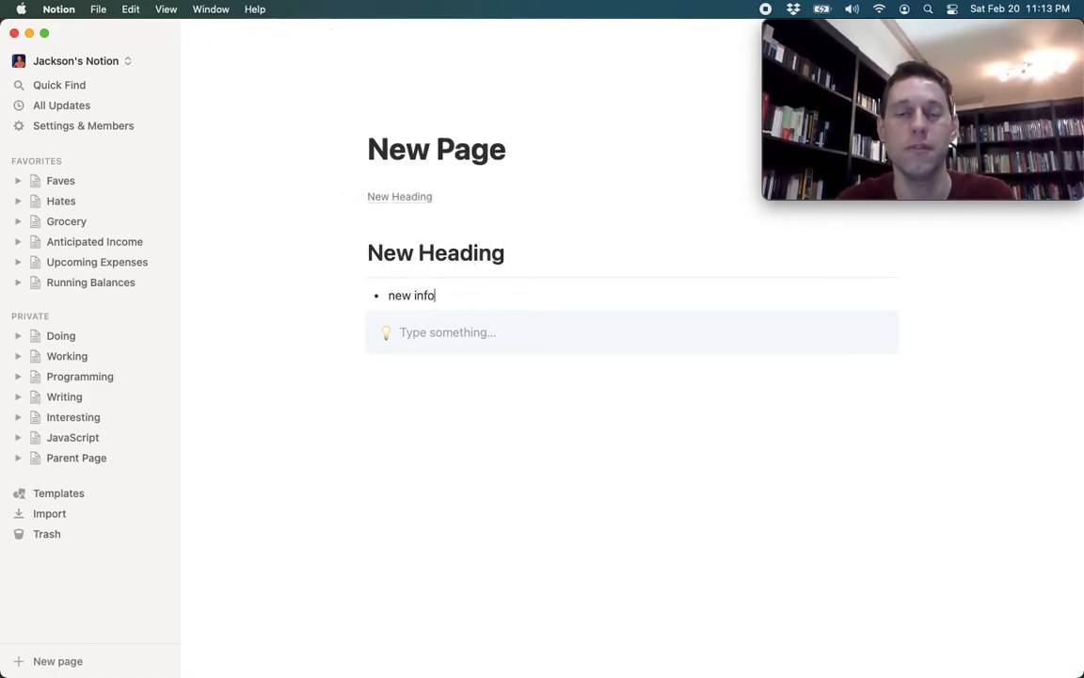
text(new summary)
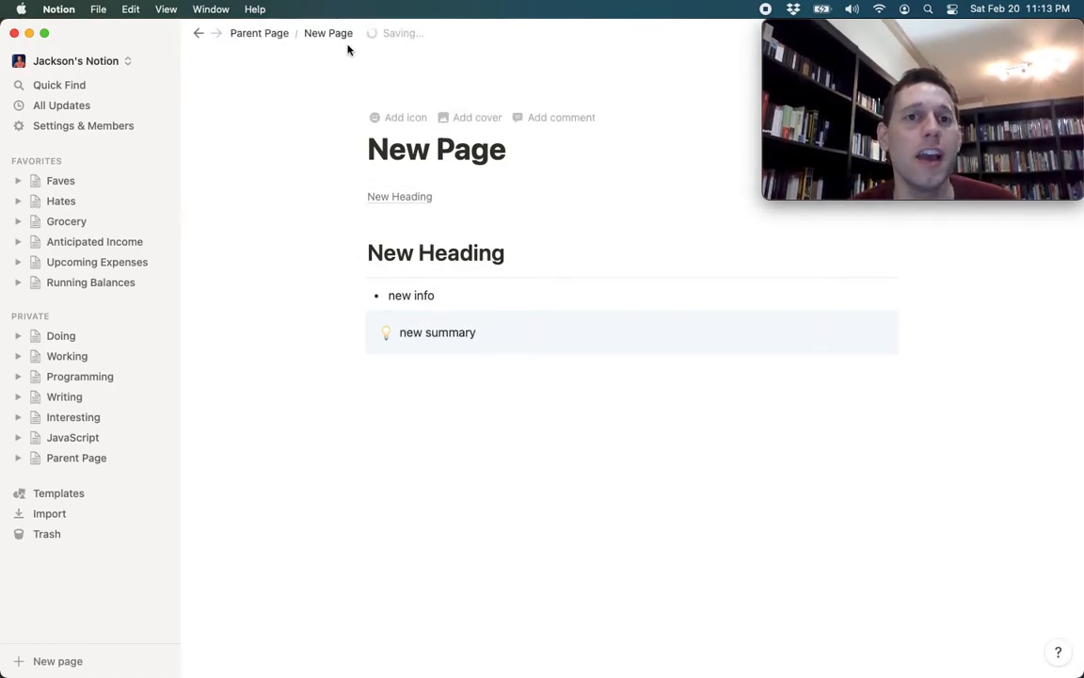
Return to Parent Page, generate another page with the template button, and title it "Another New Page".
click(253, 36)
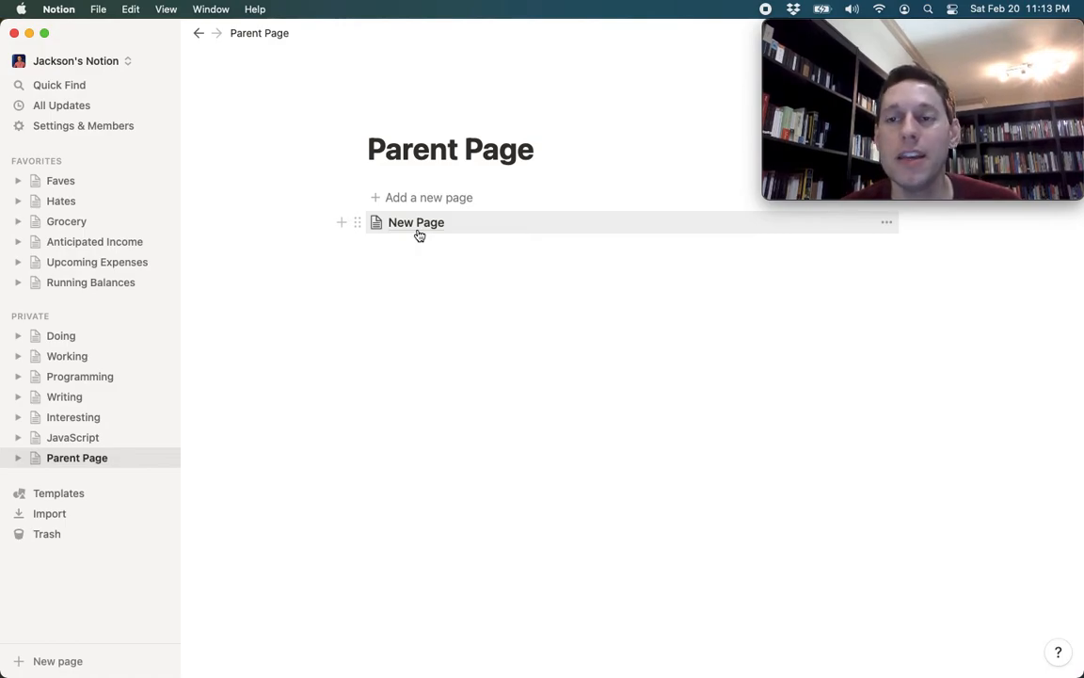
click(426, 201)
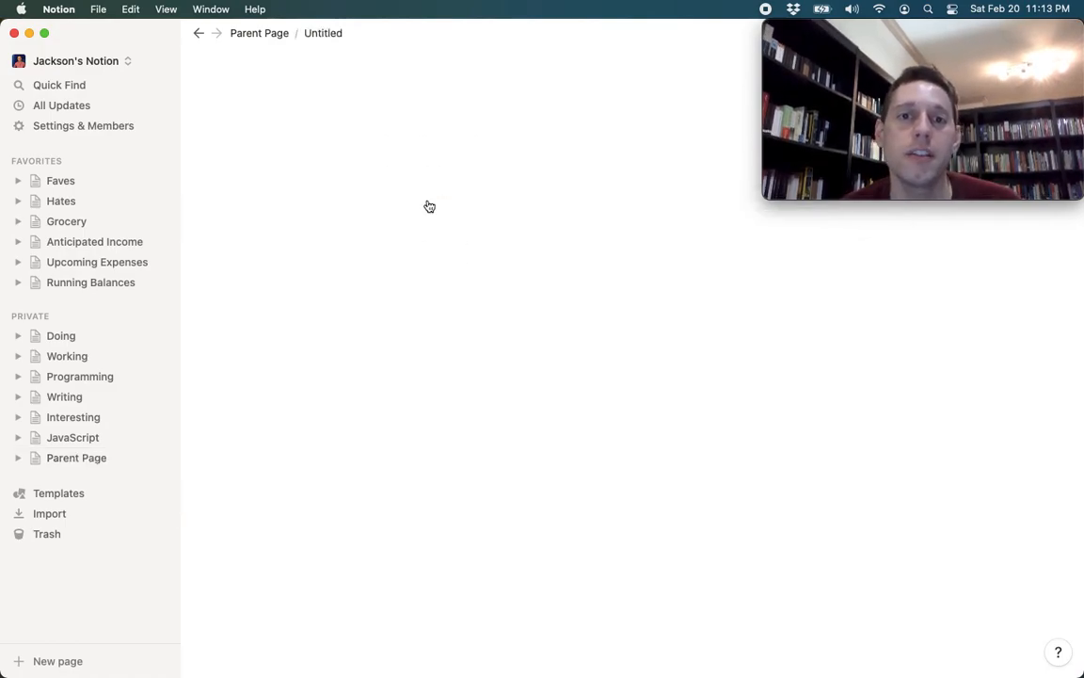
text(Another New Page)
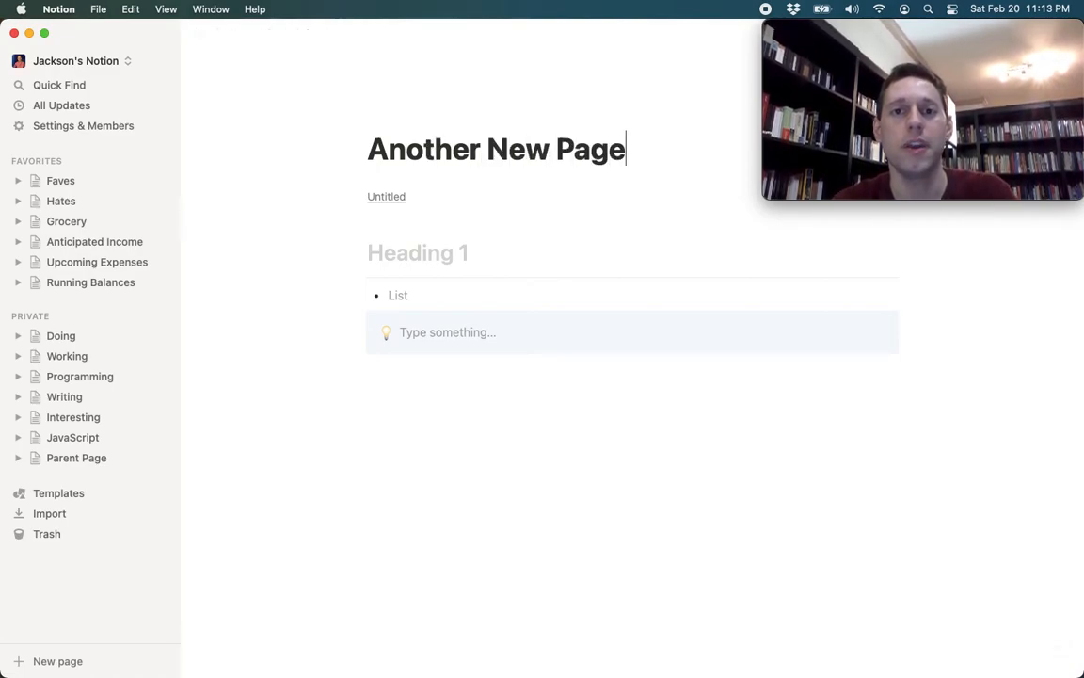
Fill in the page's heading with "Another Heading", its bullet with "more stuff" and its callout with "even more stuff".
click(438, 251)
text(A)
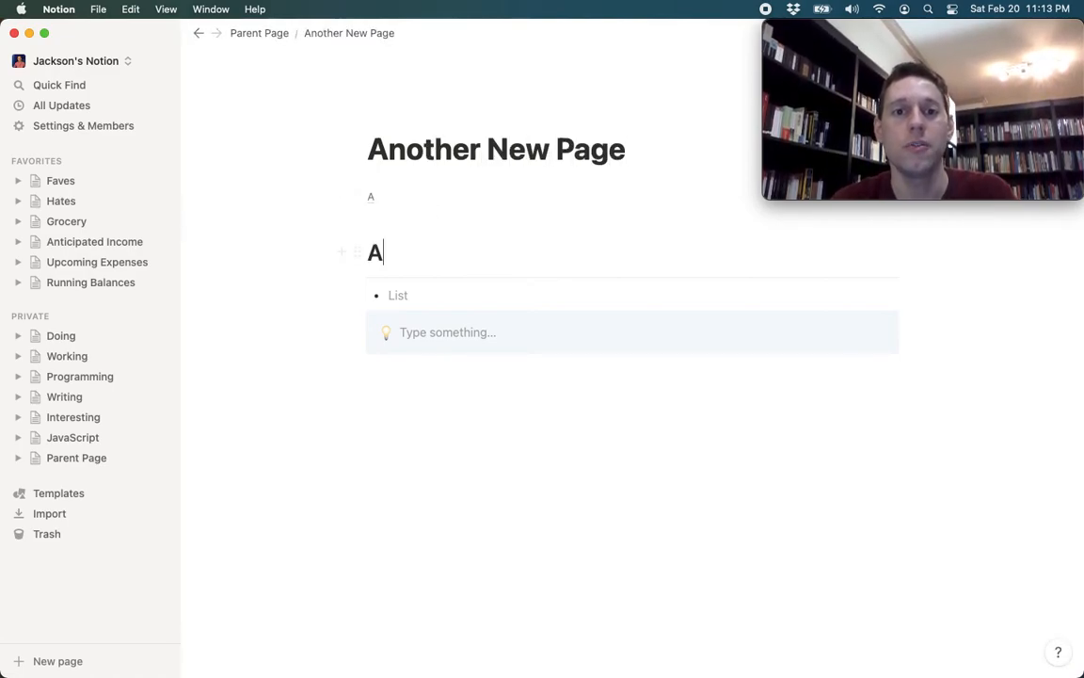
text(nother Heading)
click(389, 295)
text(more stuff)
click(401, 333)
text(even more stuff)
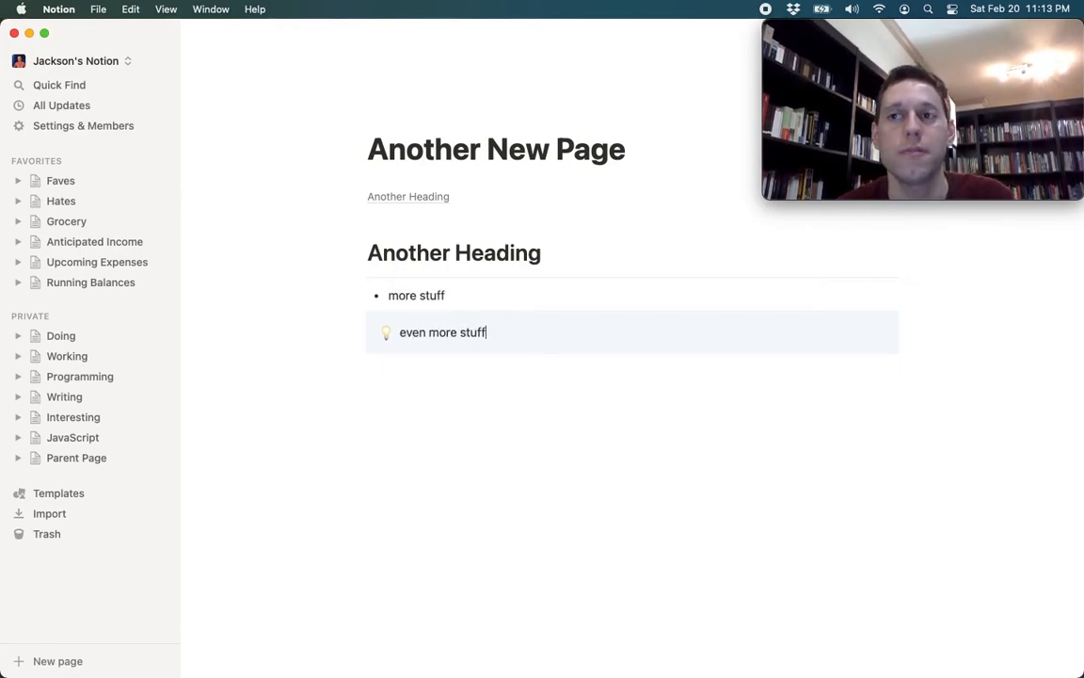
Return to Parent Page and open the untitled page stored in the "Add a new page" button's template.
click(269, 38)
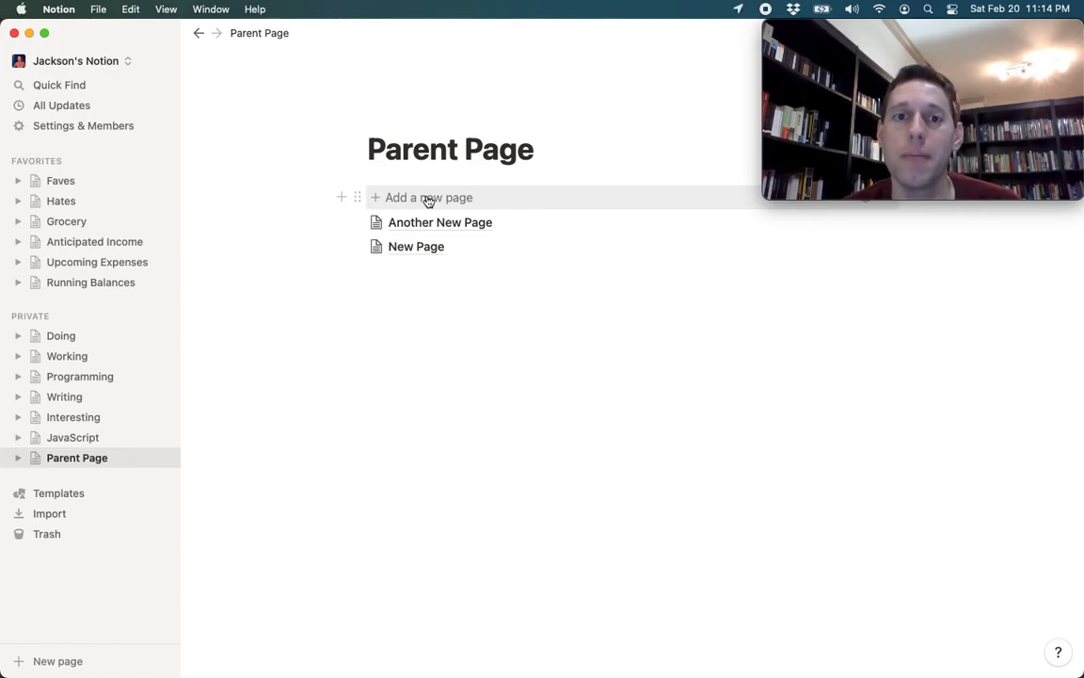
click(358, 199)
click(278, 208)
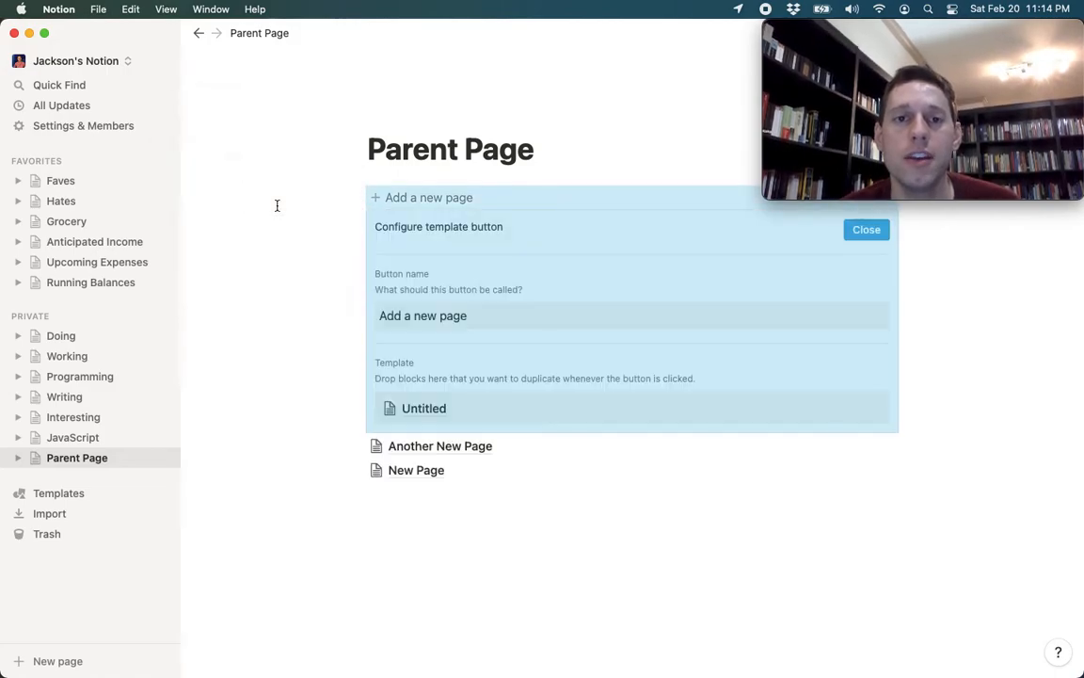
click(424, 409)
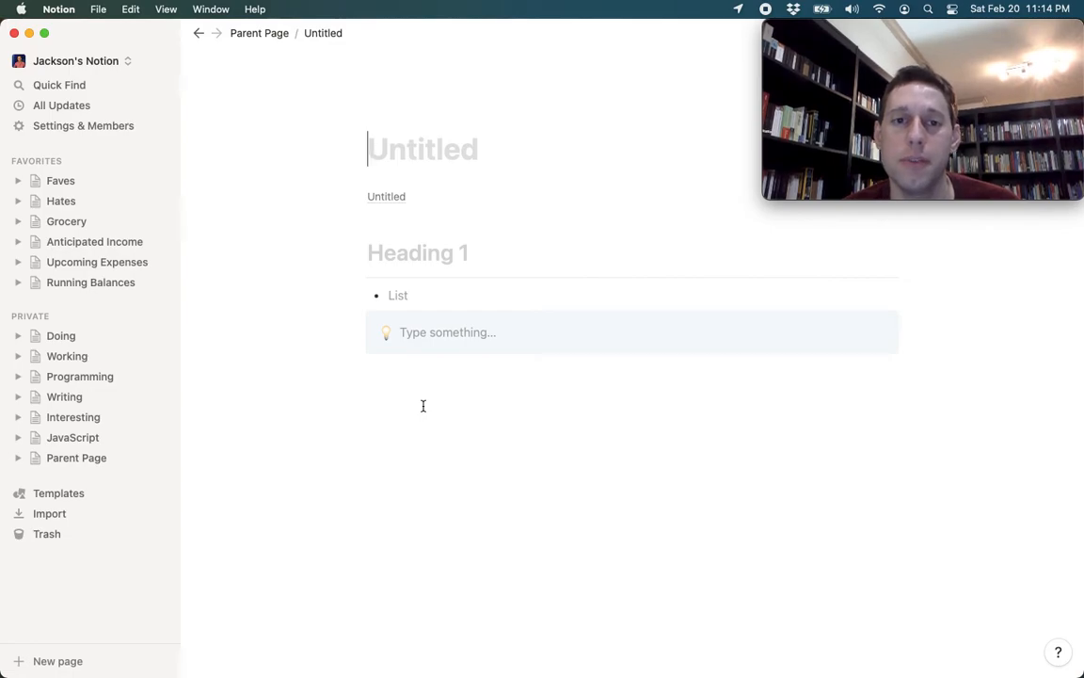
Insert a template button below the template page's callout and name it "Add a new section".
click(402, 381)
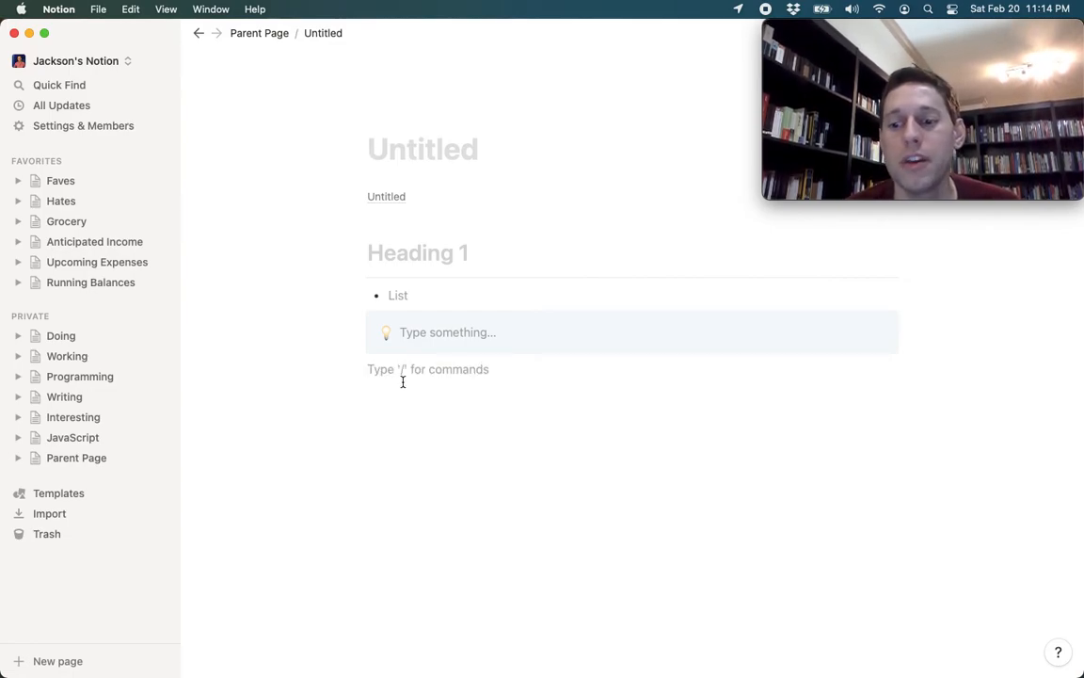
text(/)
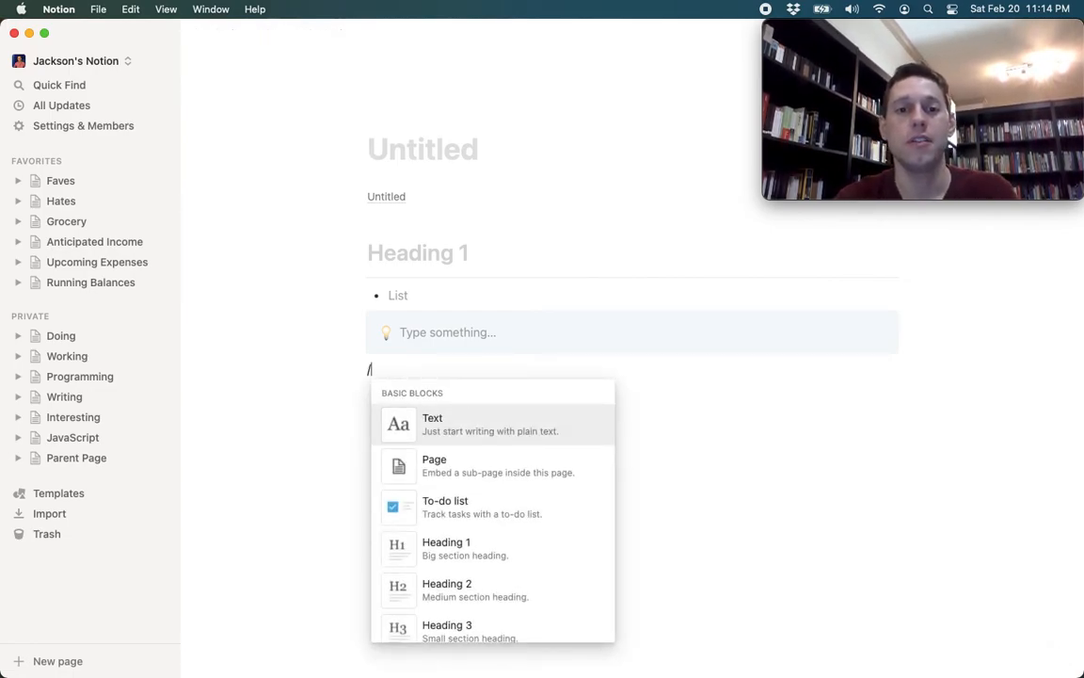
text(temp)
key(Return)
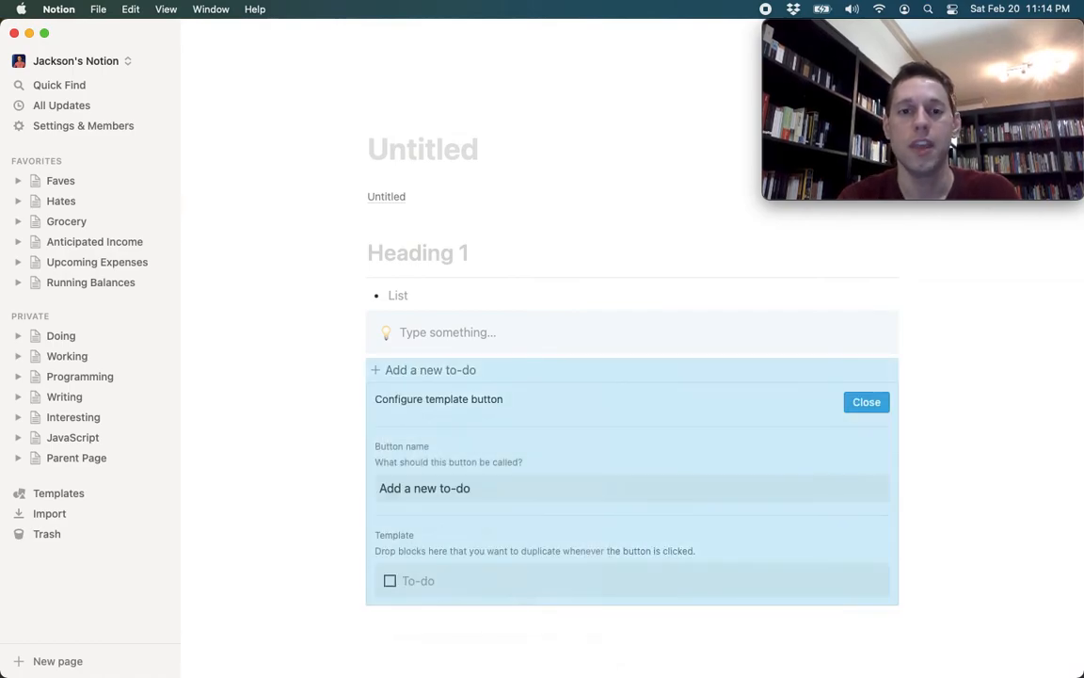
click(499, 489)
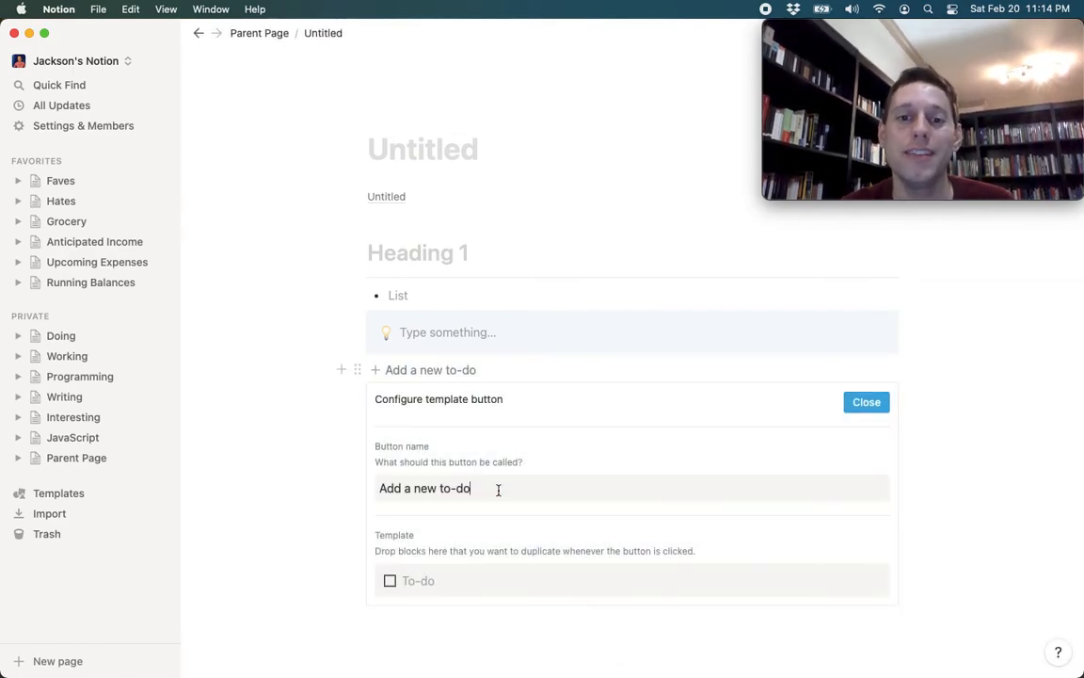
key(BackSpace)
key(BackSpace)
key(BackSpace)
key(BackSpace)
key(BackSpace)
text(se)
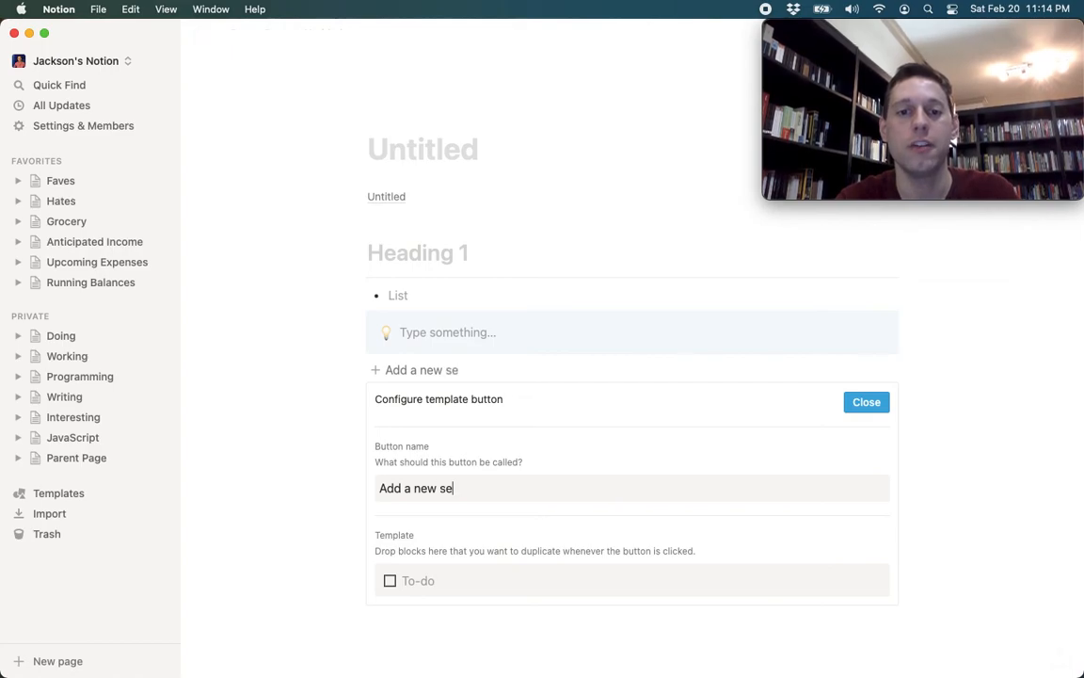
text(ction)
Replace the to-do in the new button's template with a Heading 1 reading "asf" and a divider below it.
click(464, 588)
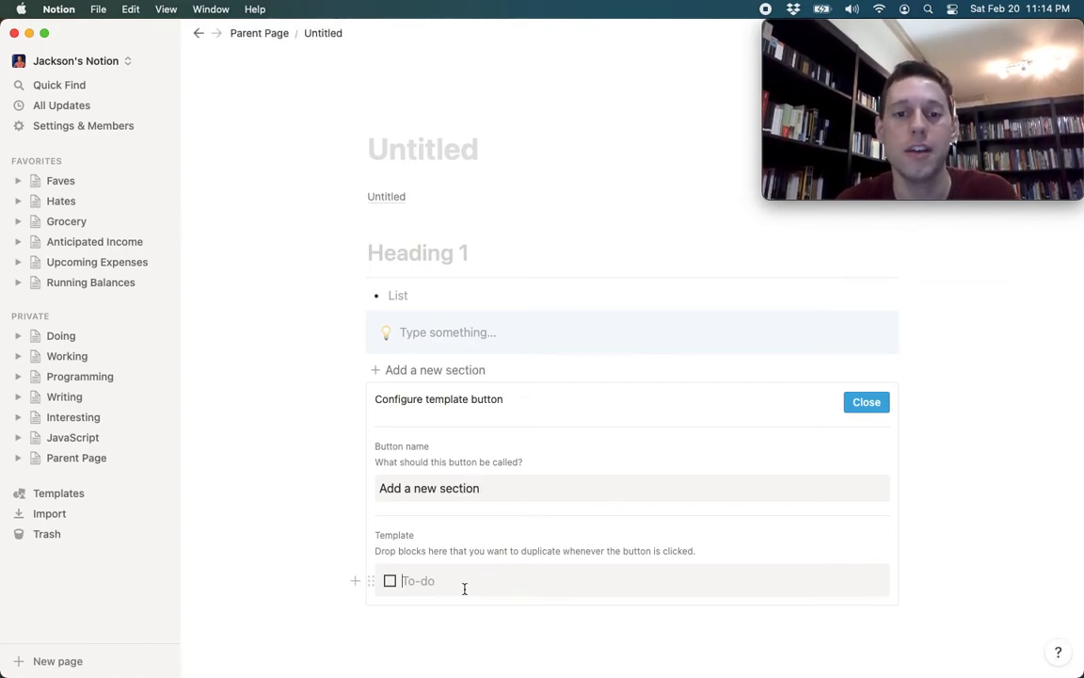
key(BackSpace)
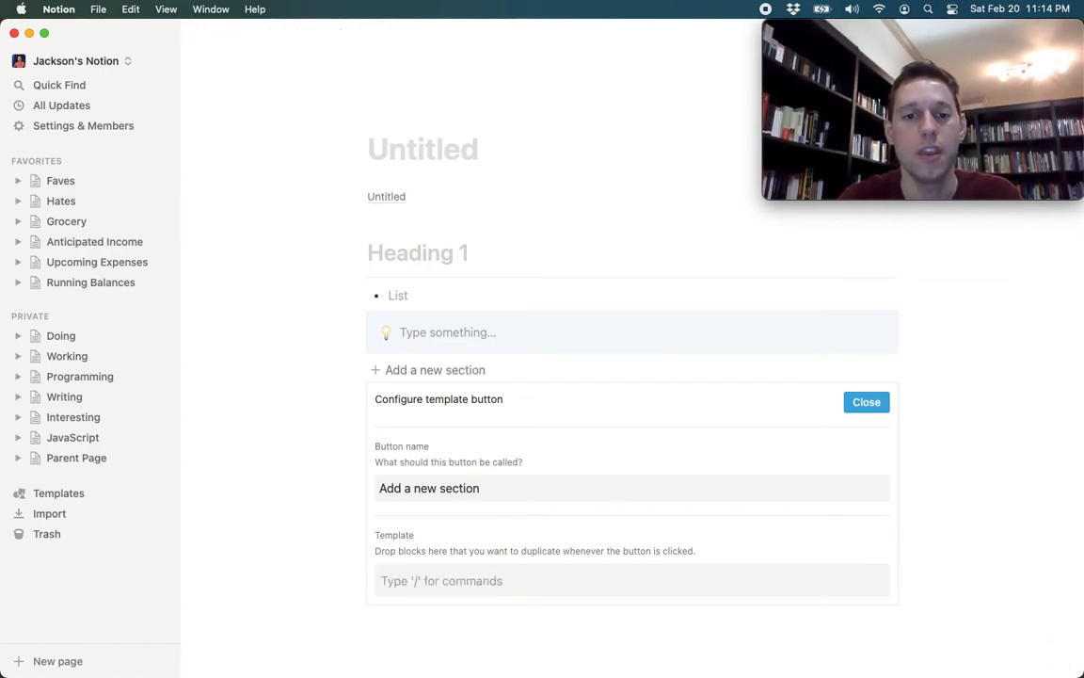
text(/h)
key(Return)
text(asf)
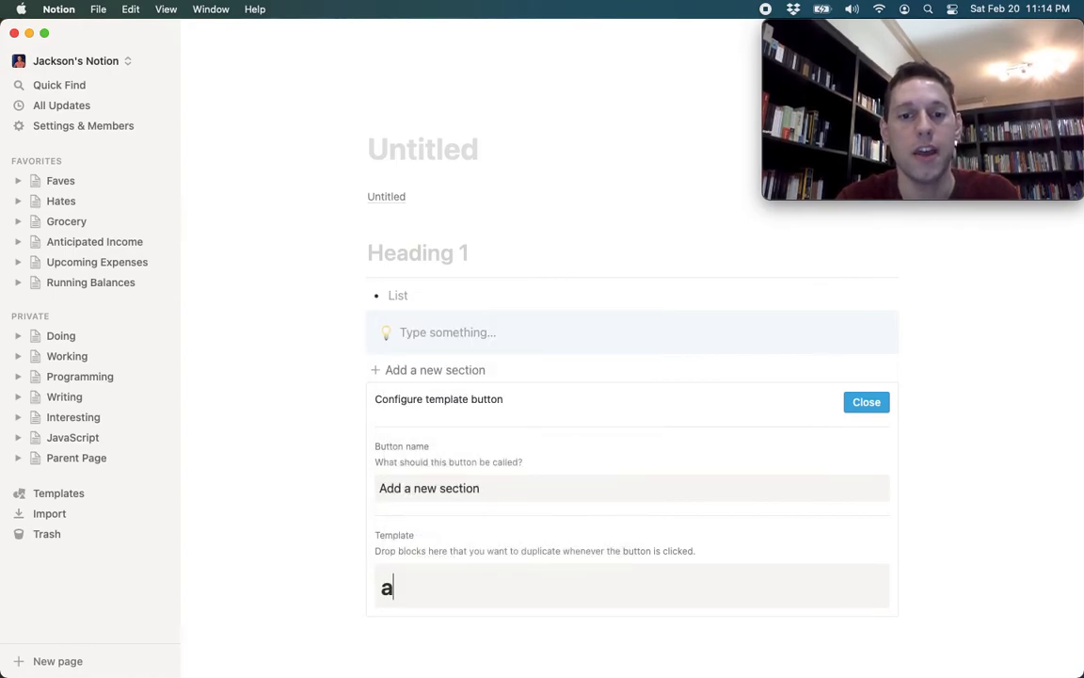
key(Return)
text(/di)
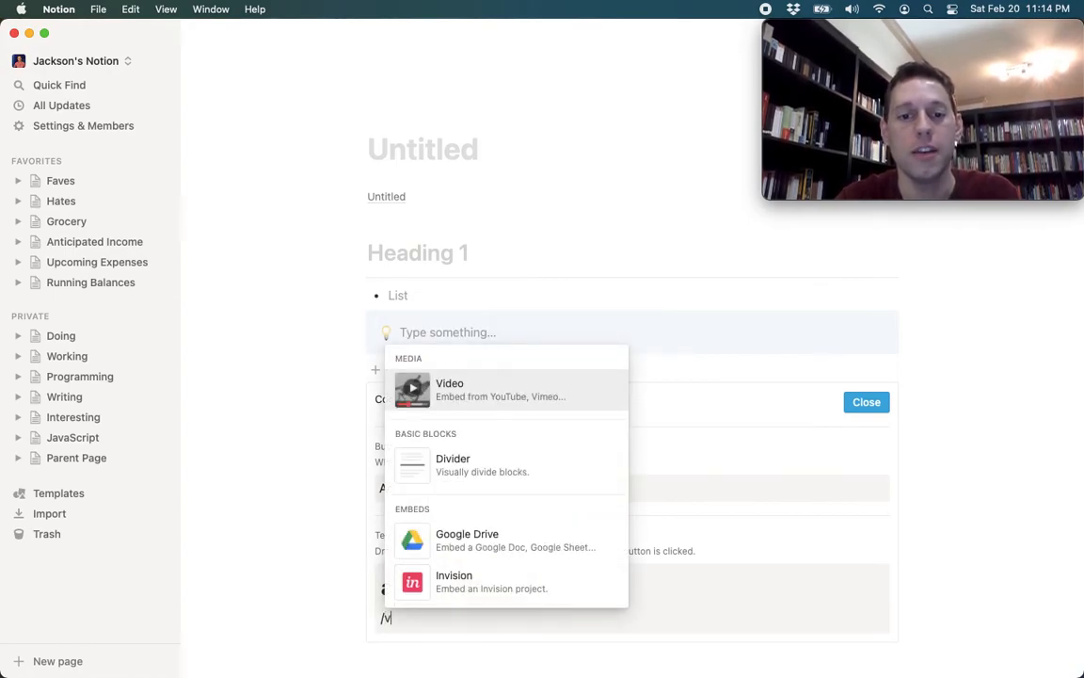
key(Return)
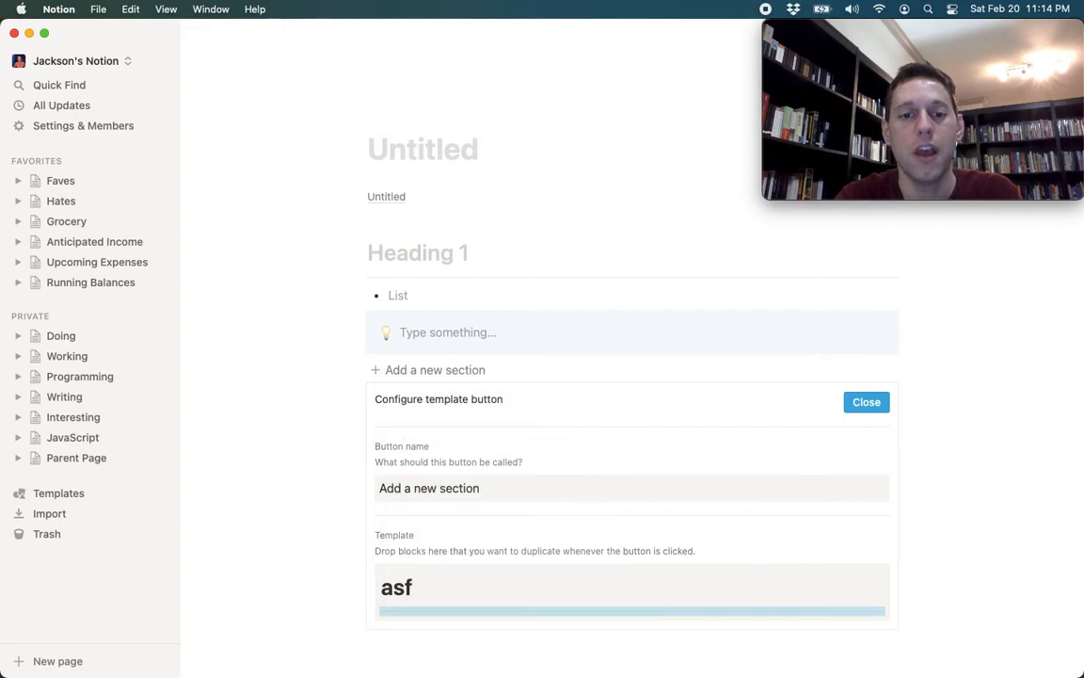
Below the divider in the button's template, add a bulleted list item reading "asdf" and an empty callout.
key(Return)
text(/bull)
key(Return)
text(asd)
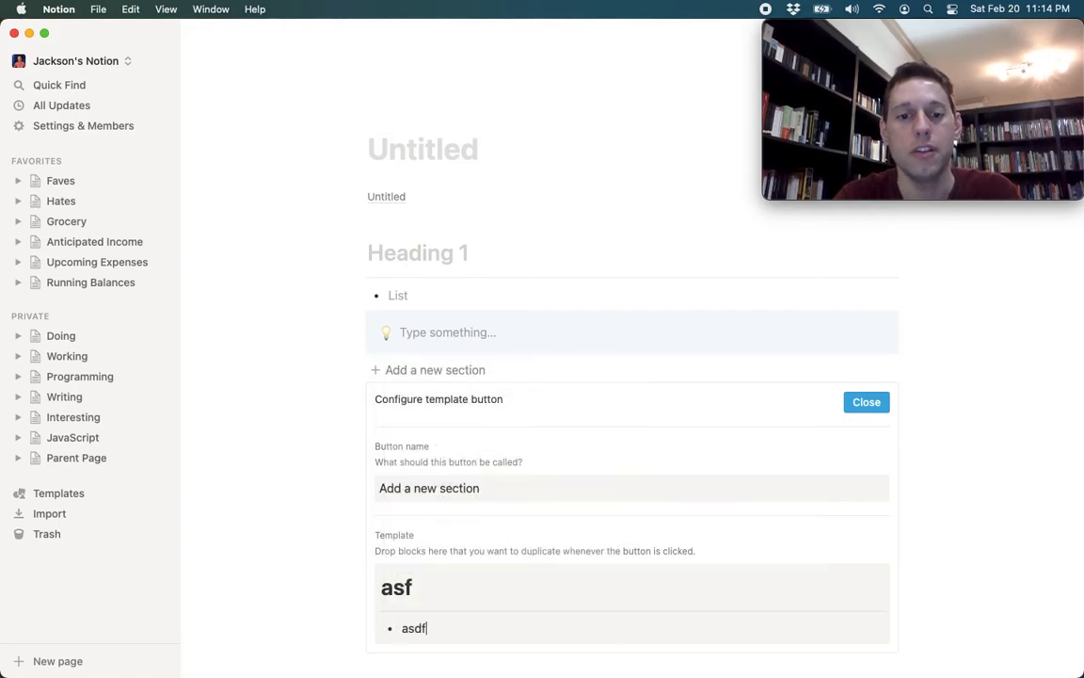
text(f)
key(Return)
key(Return)
text(/call)
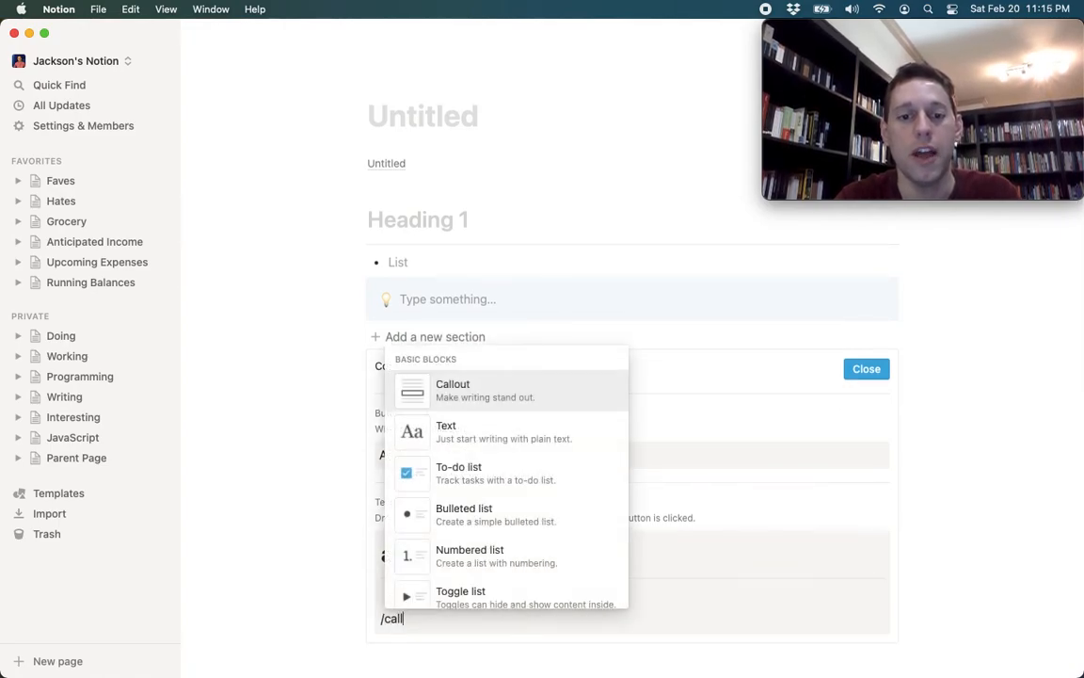
key(Return)
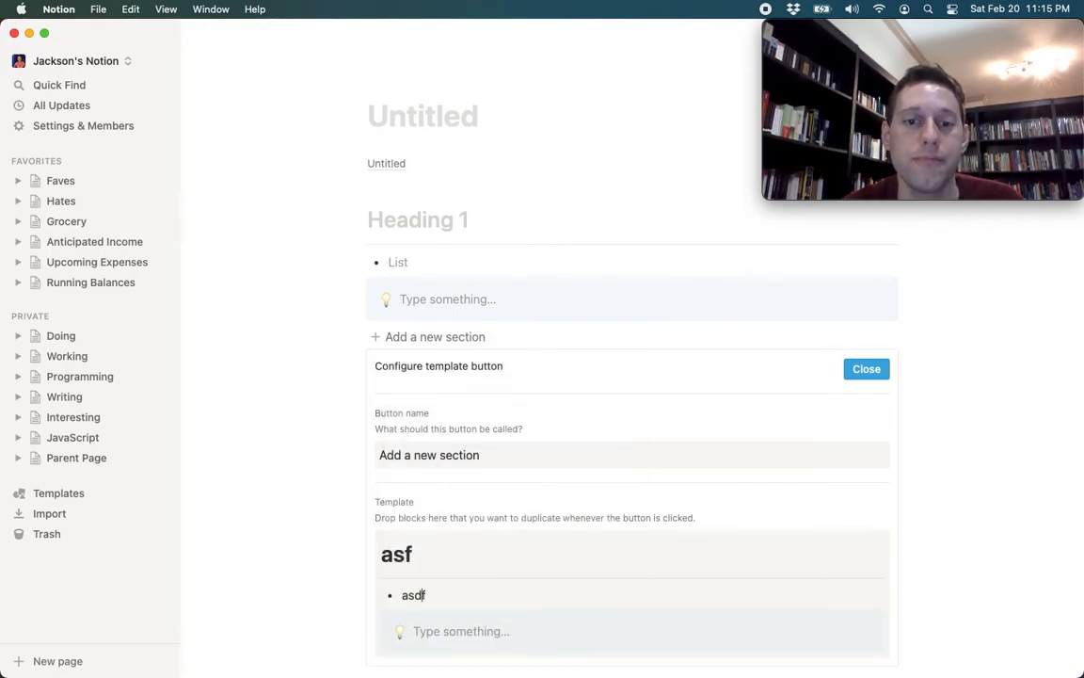
Clear the placeholder text from the template's bullet and heading, and close the "Add a new section" button's configuration.
key(BackSpace)
key(BackSpace)
key(BackSpace)
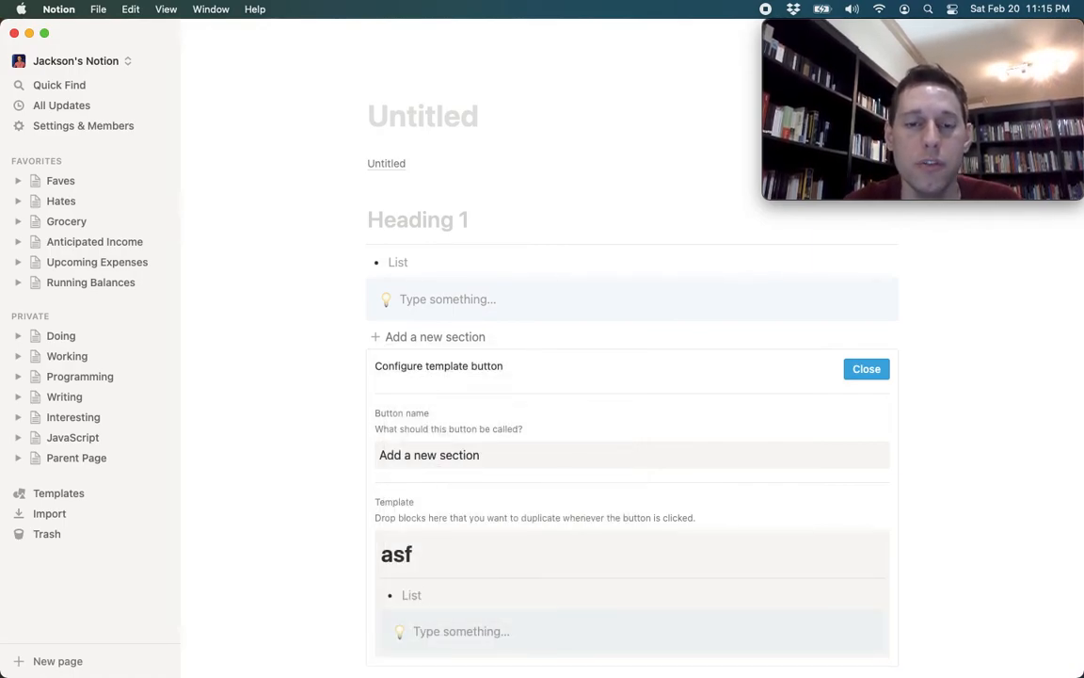
key(Up)
key(Right)
key(BackSpace)
key(BackSpace)
key(BackSpace)
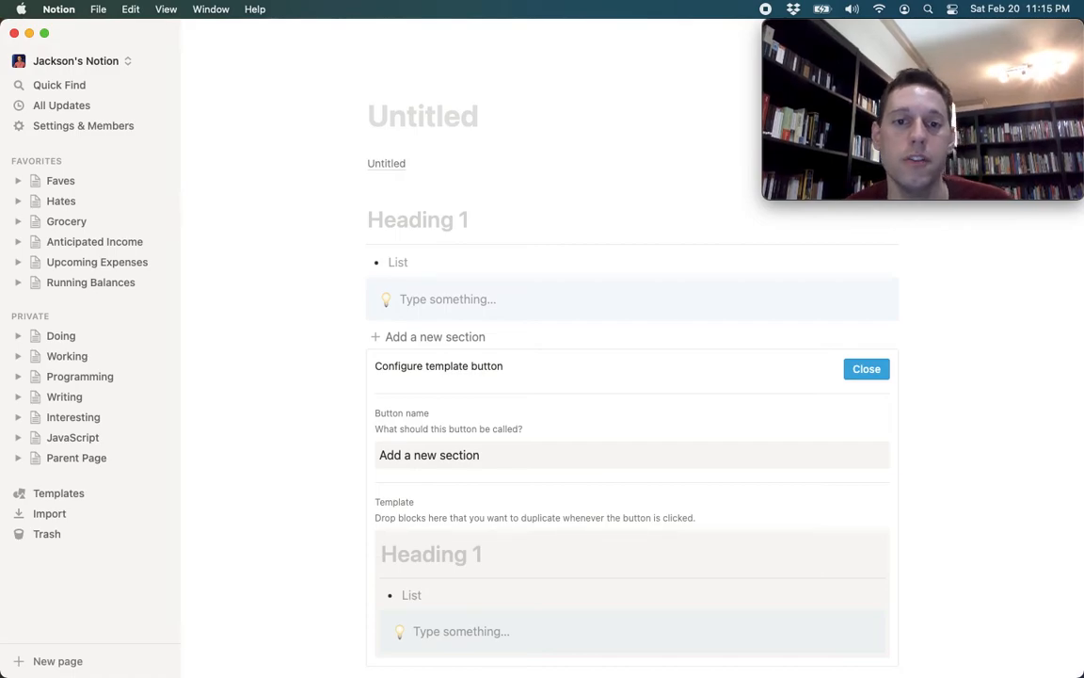
click(875, 369)
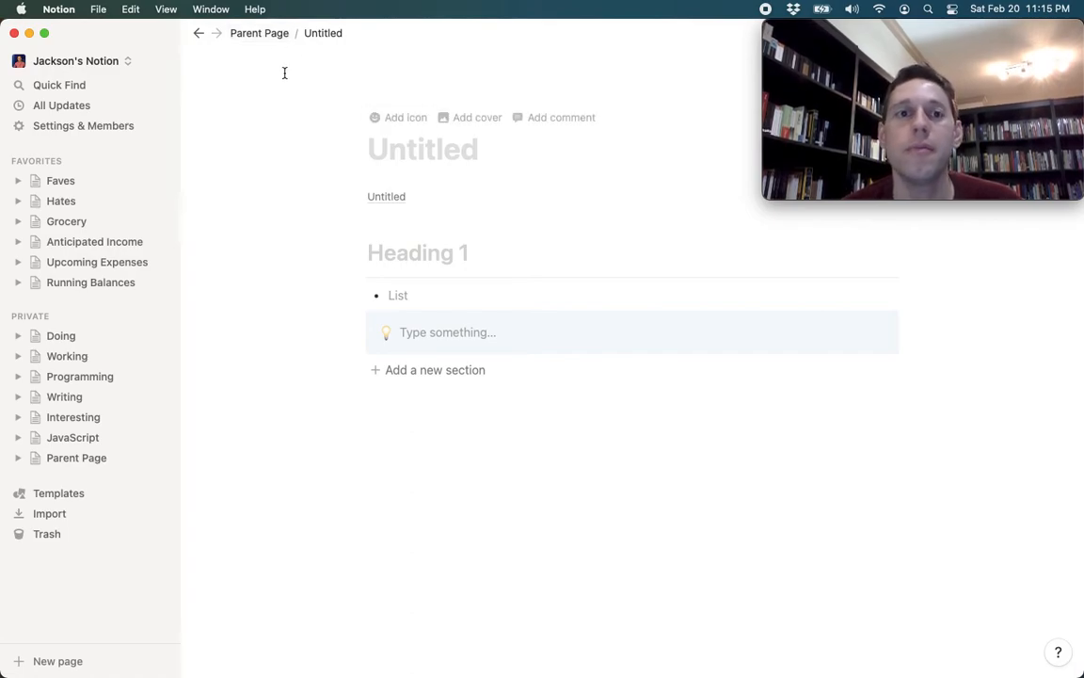
Return to Parent Page, generate a page with the "Add a new page" button, and title it "A New Page".
click(251, 35)
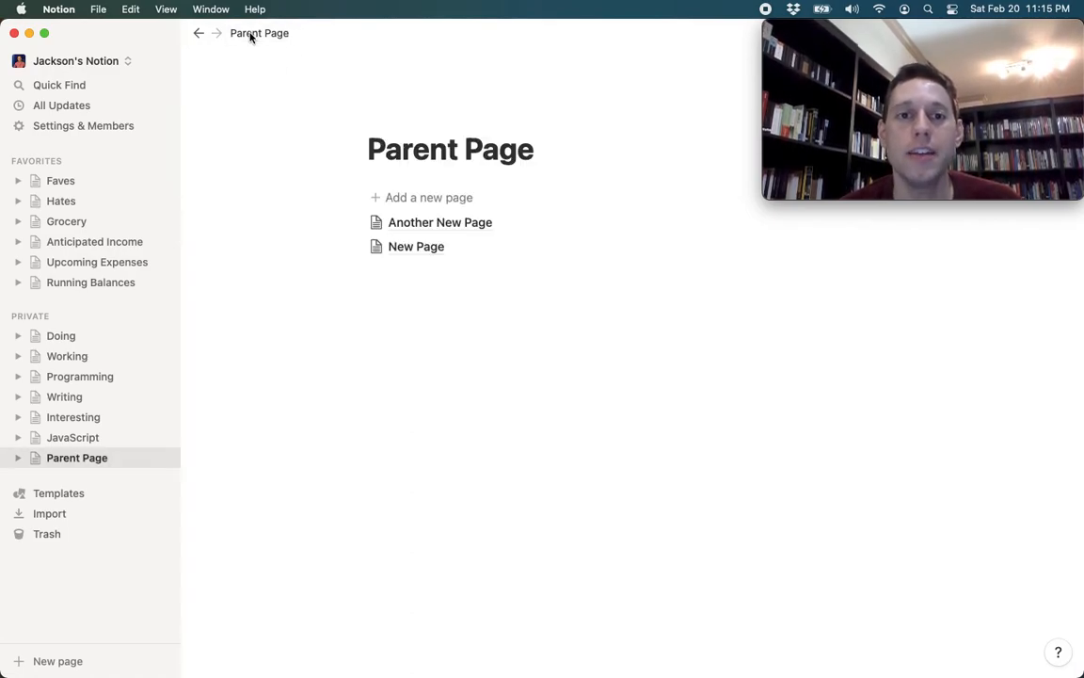
click(439, 199)
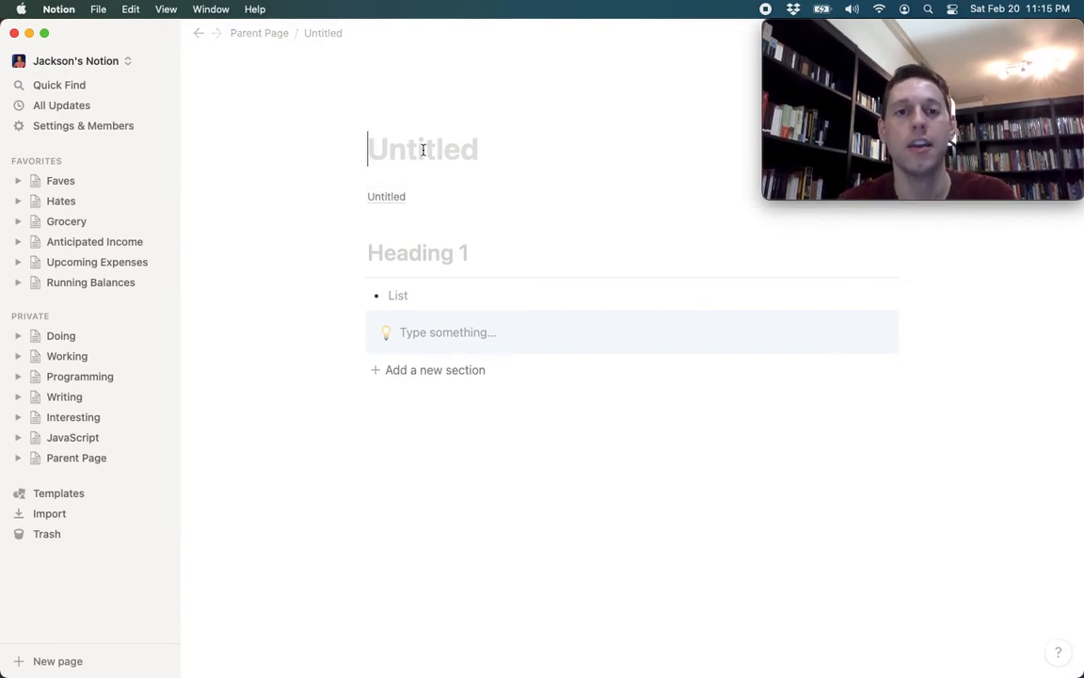
text(A n)
key(BackSpace)
text(New Page)
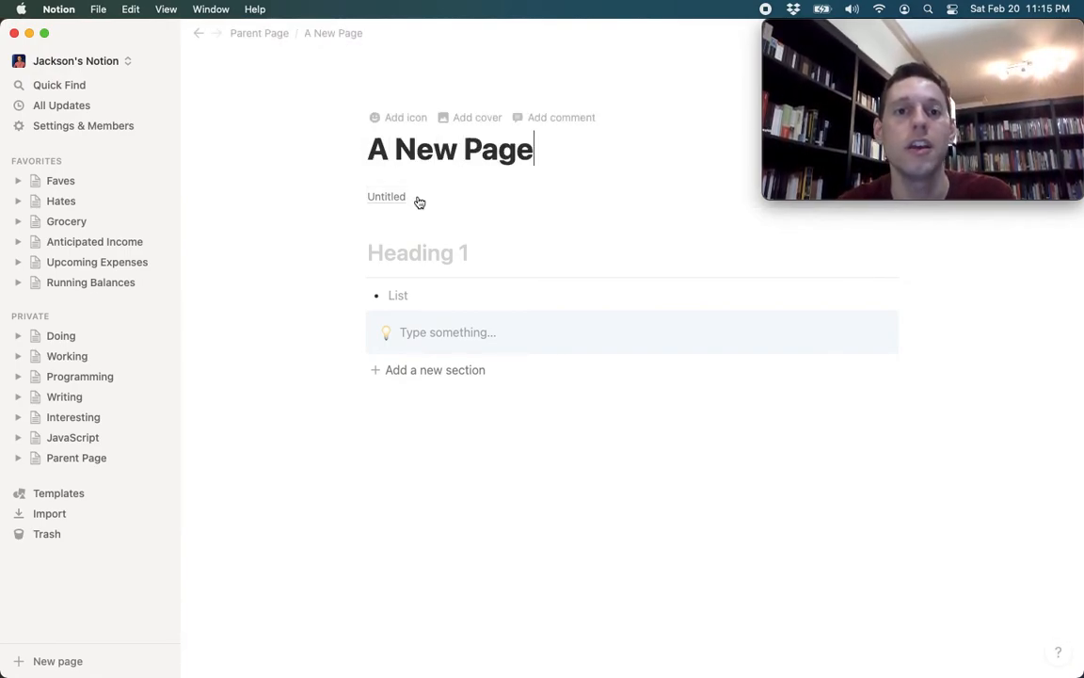
Fill in the page's heading with "New Heading", its bullet with "new info" and its callout with "new summary".
click(407, 254)
text(New Heading)
click(408, 298)
text(new info)
click(428, 336)
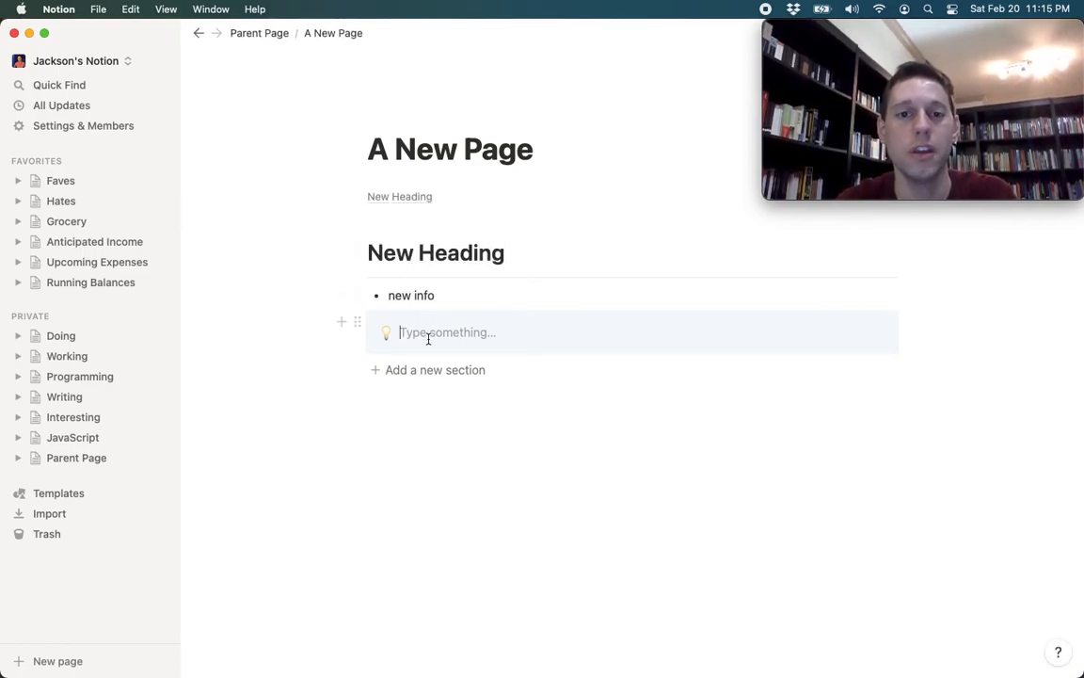
text(new summary)
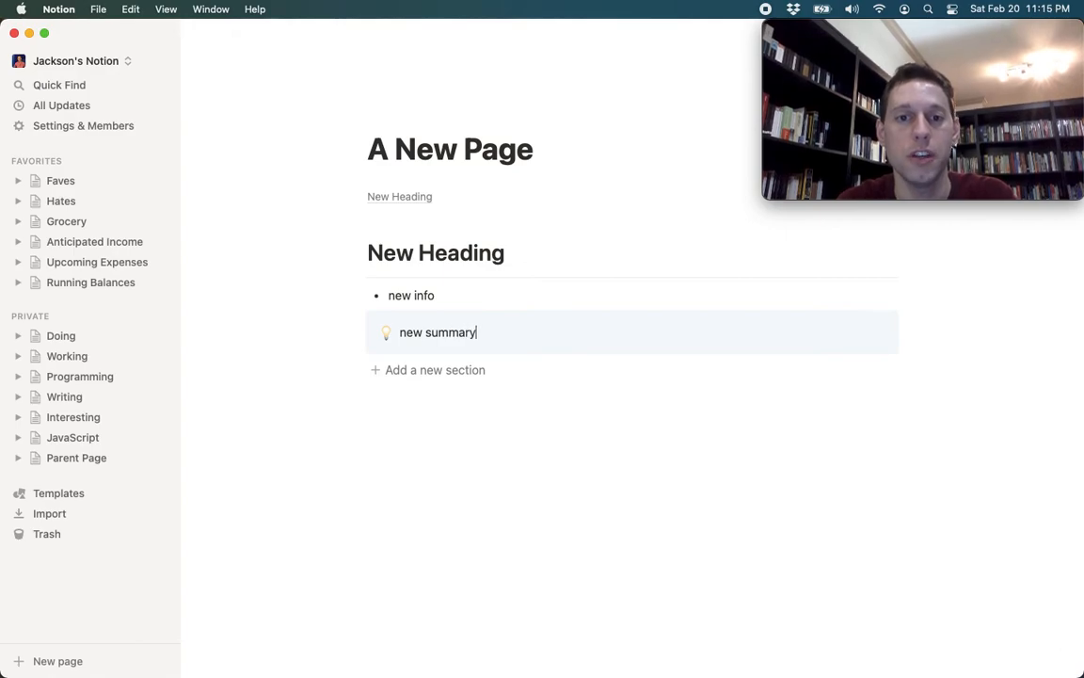
Add a second section with the template button, with heading "More Stuff", bullet "more stuff" and callout "blah blah".
click(430, 370)
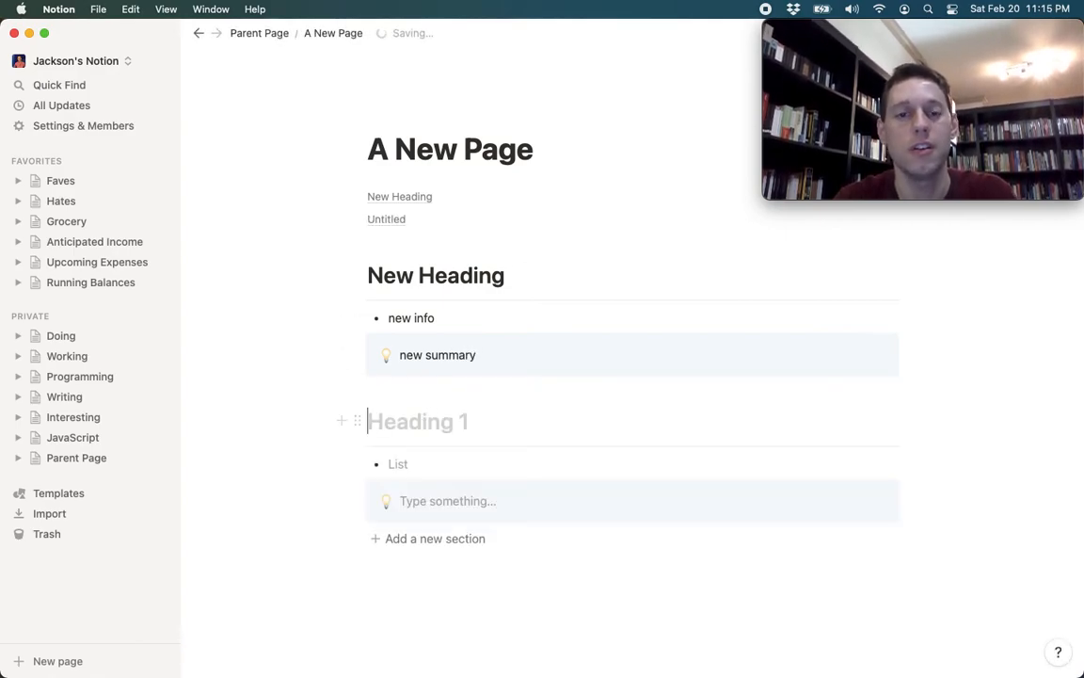
text(More Stuff)
click(432, 463)
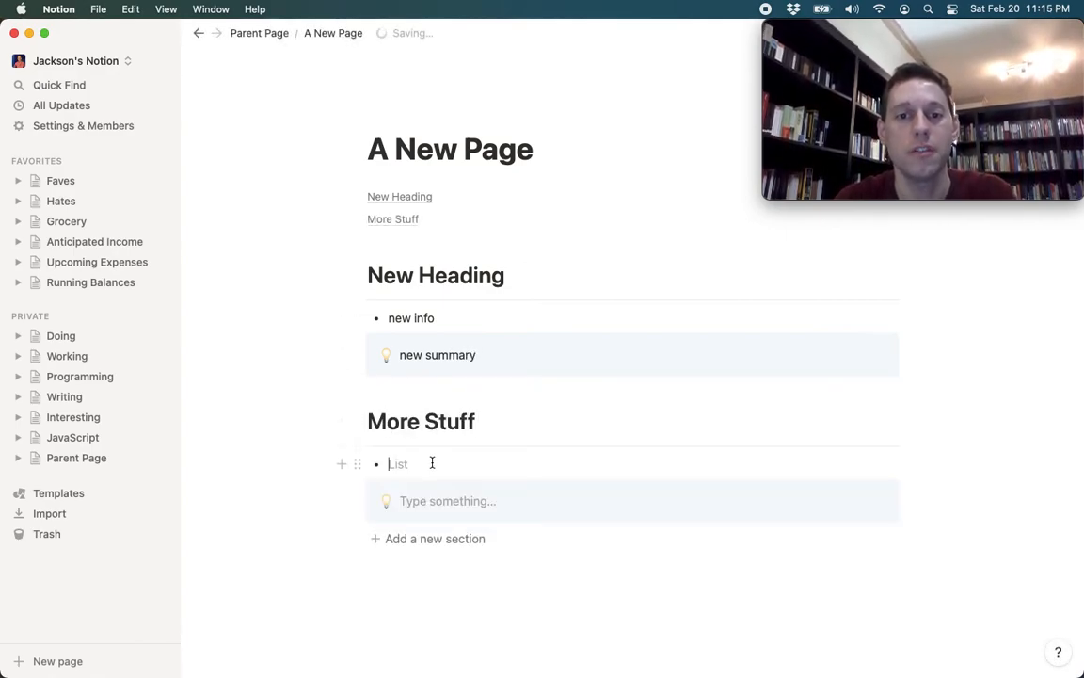
text(mores stuff)
key(BackSpace)
key(BackSpace)
key(BackSpace)
key(BackSpace)
key(BackSpace)
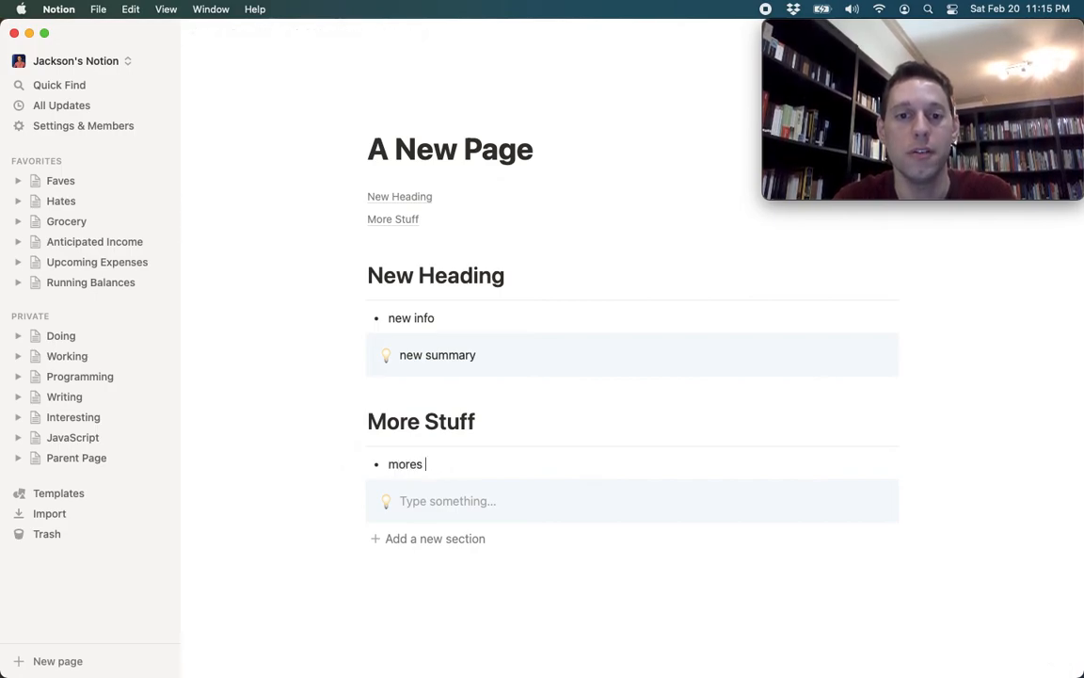
text(stuff)
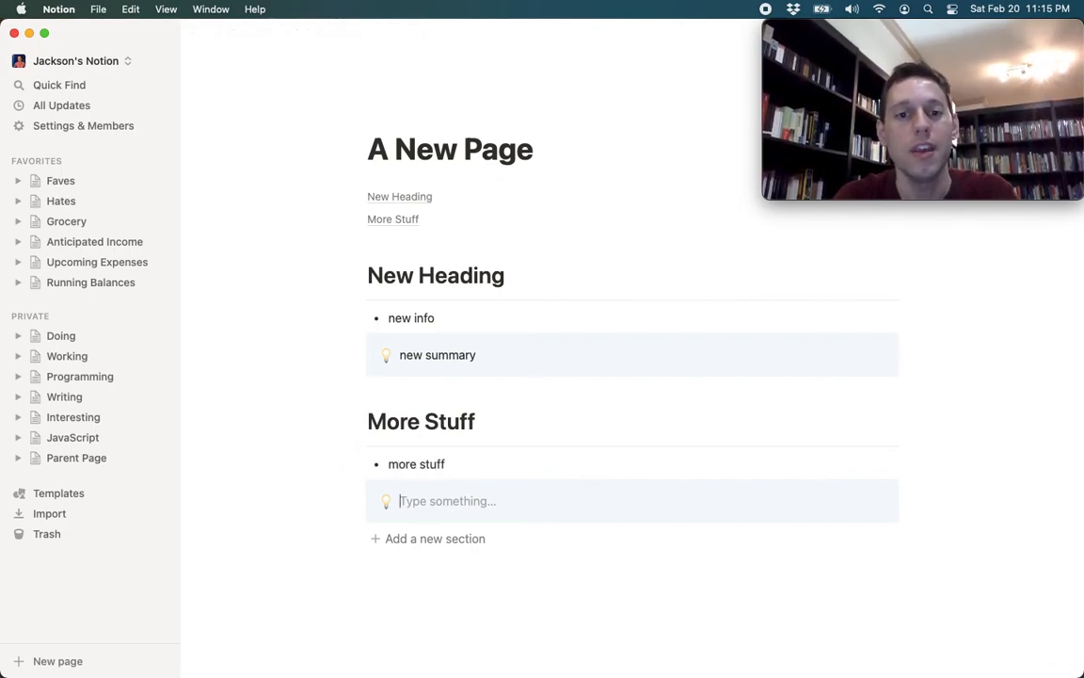
text(blah blah)
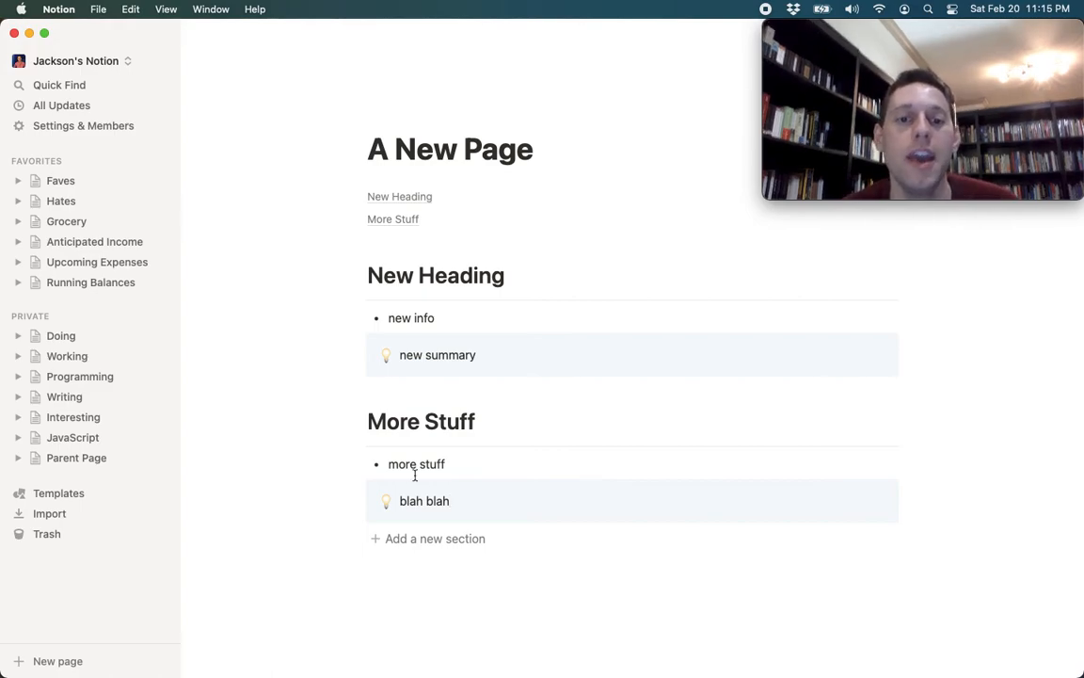
Add a third, empty section to A New Page with the "Add a new section" button and look over the page.
click(453, 543)
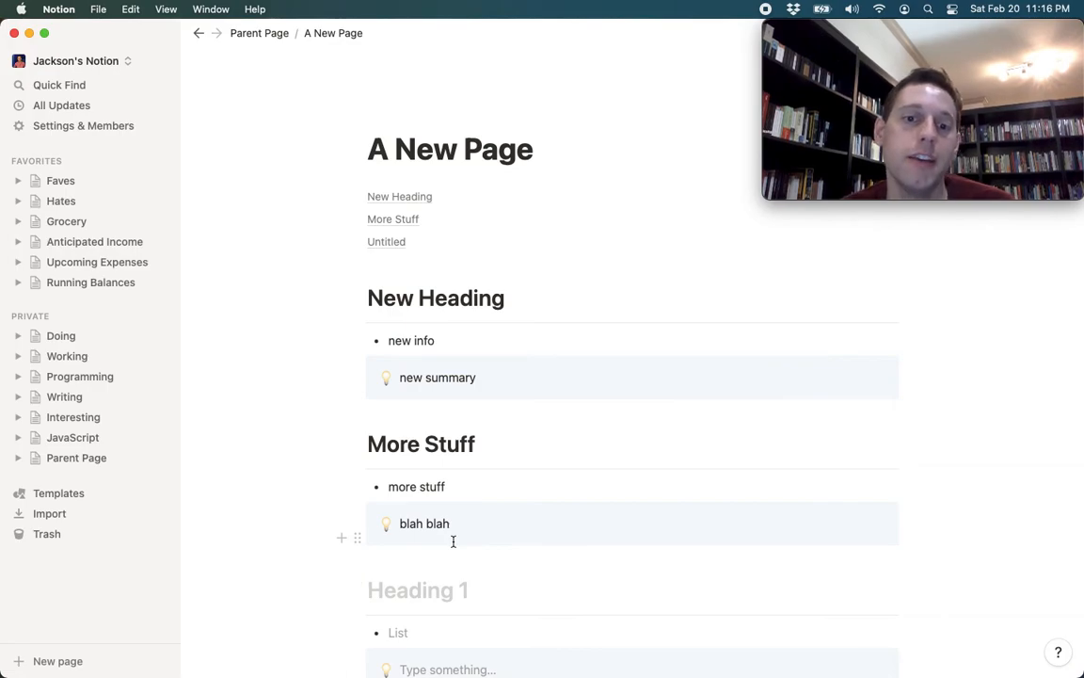
scroll(452, 542, down, 5)
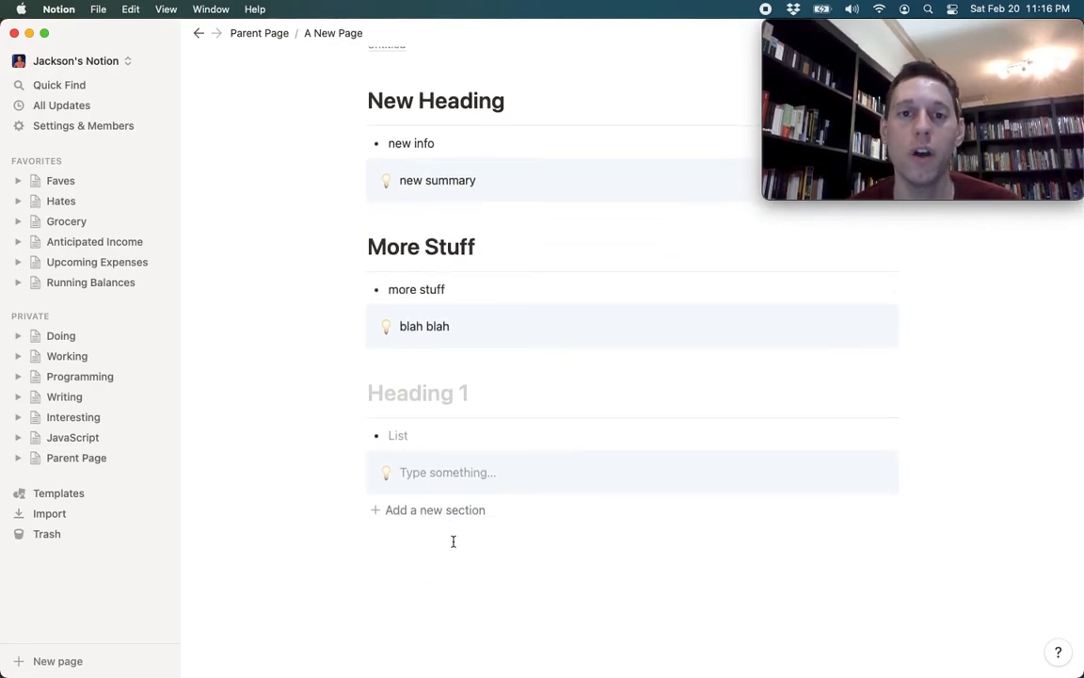
scroll(453, 542, up, 5)
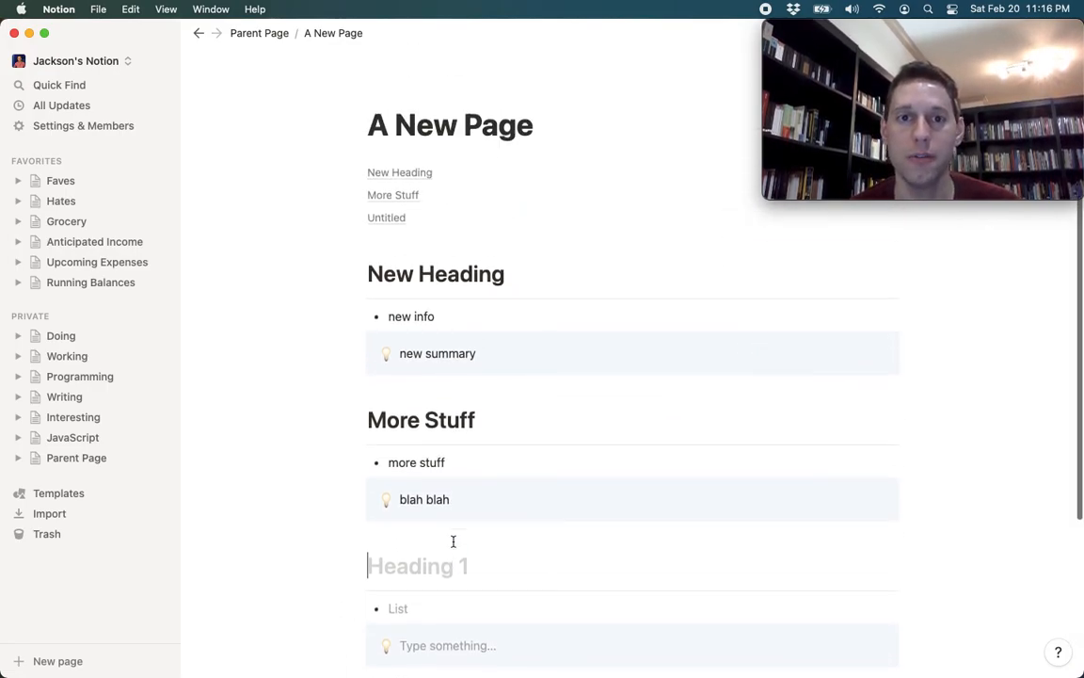
Return to Parent Page, generate another untitled page with the template button, and add an extra section to it.
click(251, 34)
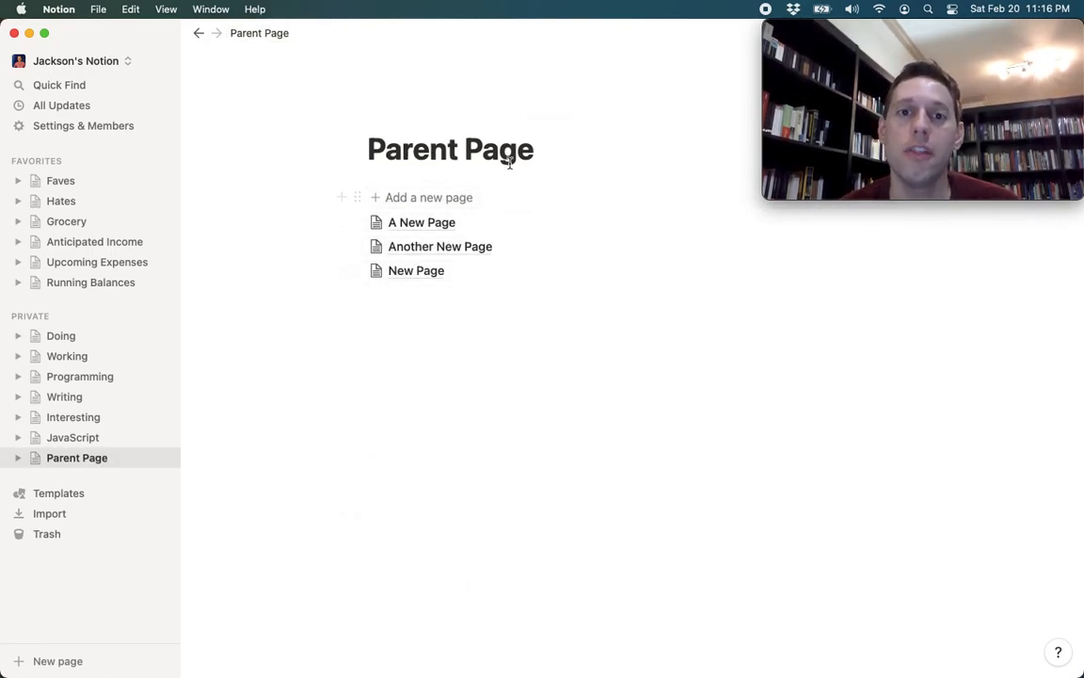
click(428, 200)
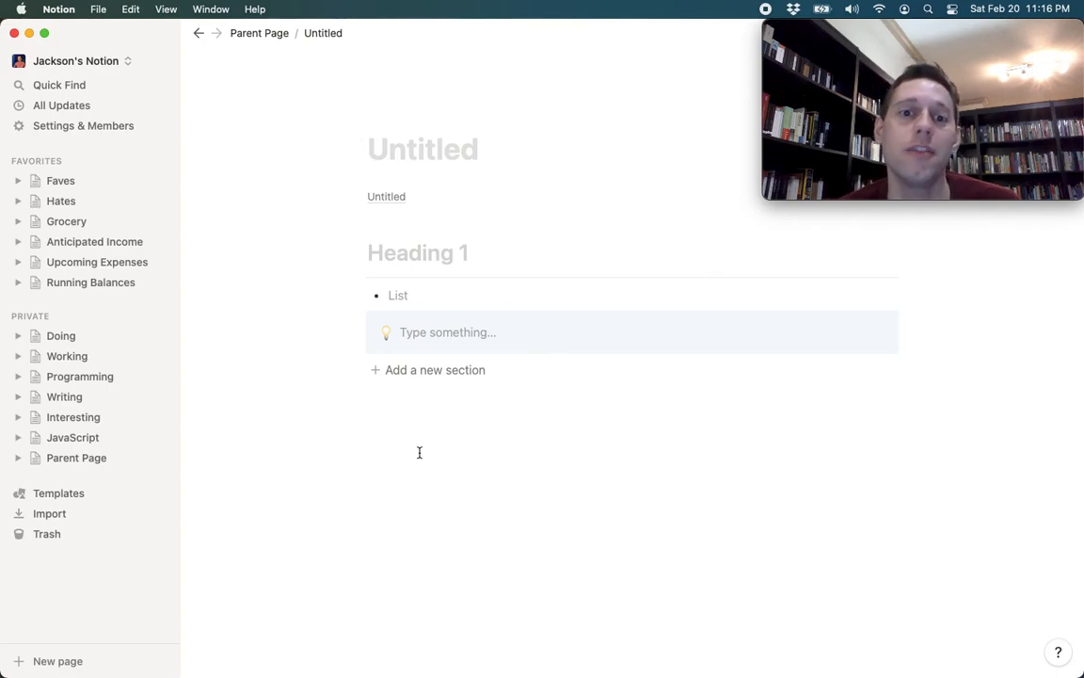
click(428, 375)
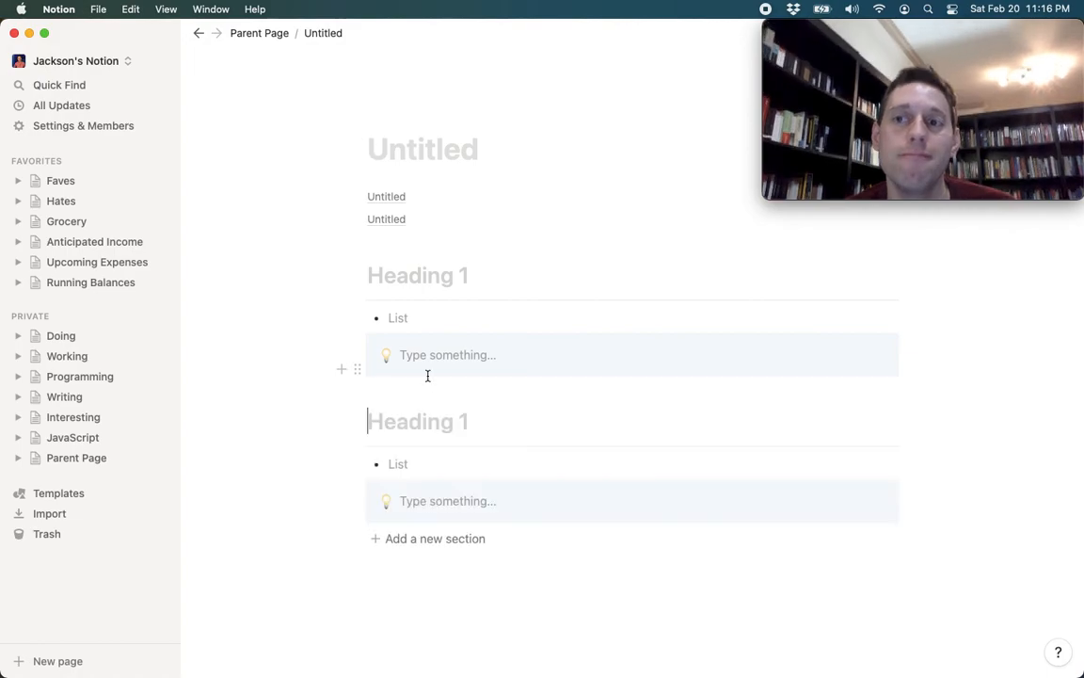